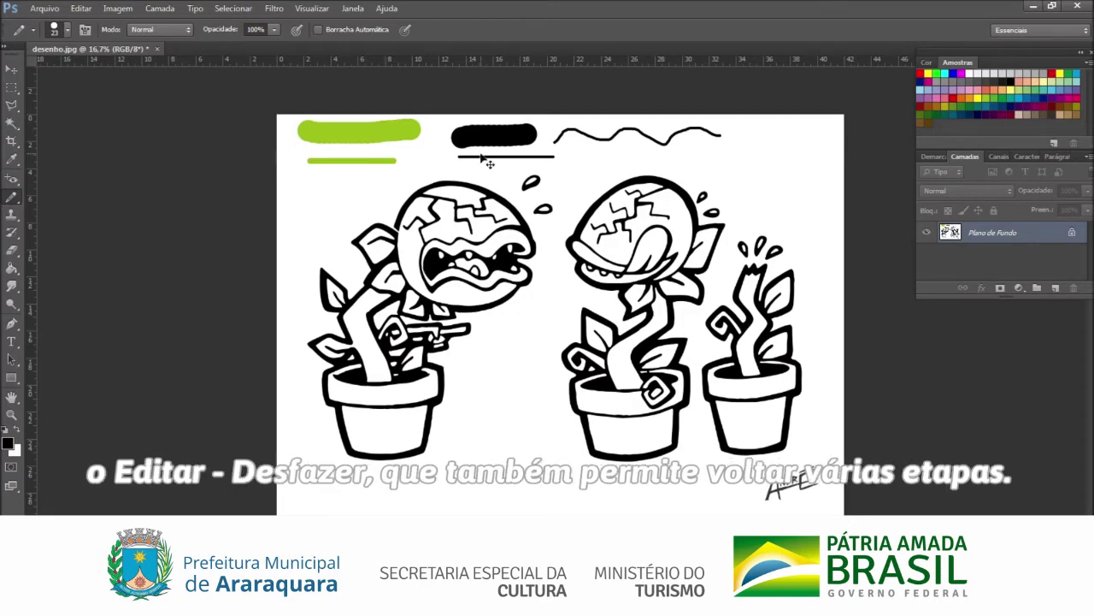
# Undo all the green and black test strokes above the plants
pyautogui.hotkey('ctrl', 'z')
pyautogui.hotkey('ctrl', 'z')
pyautogui.hotkey('ctrl', 'z')
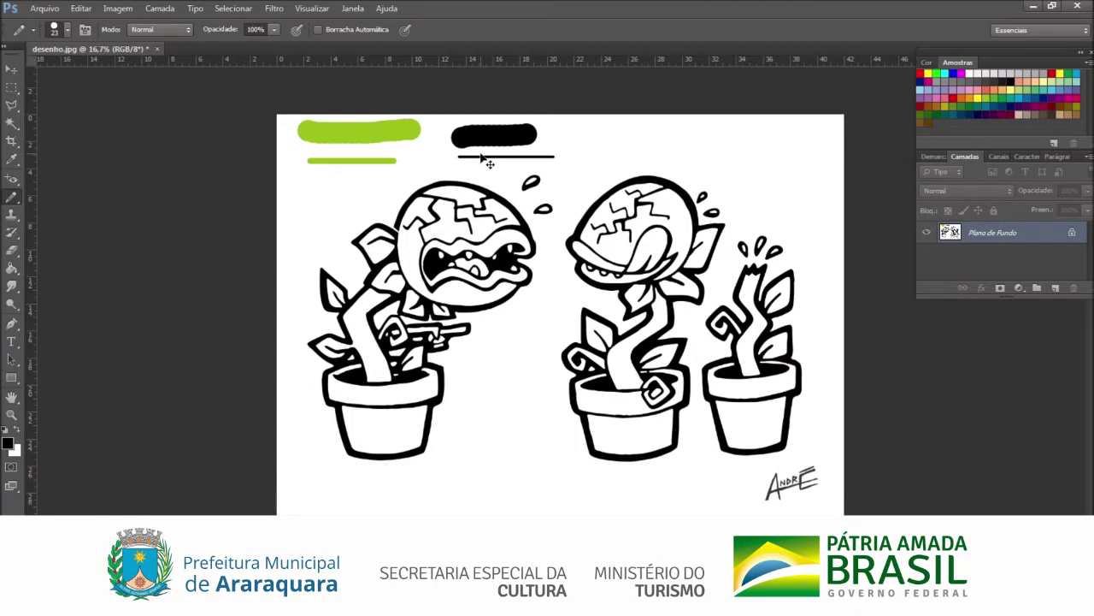
pyautogui.hotkey('ctrl', 'alt', 'z')
pyautogui.hotkey('ctrl', 'alt', 'z')
pyautogui.hotkey('ctrl', 'alt', 'z')
pyautogui.hotkey('ctrl', 'alt', 'z')
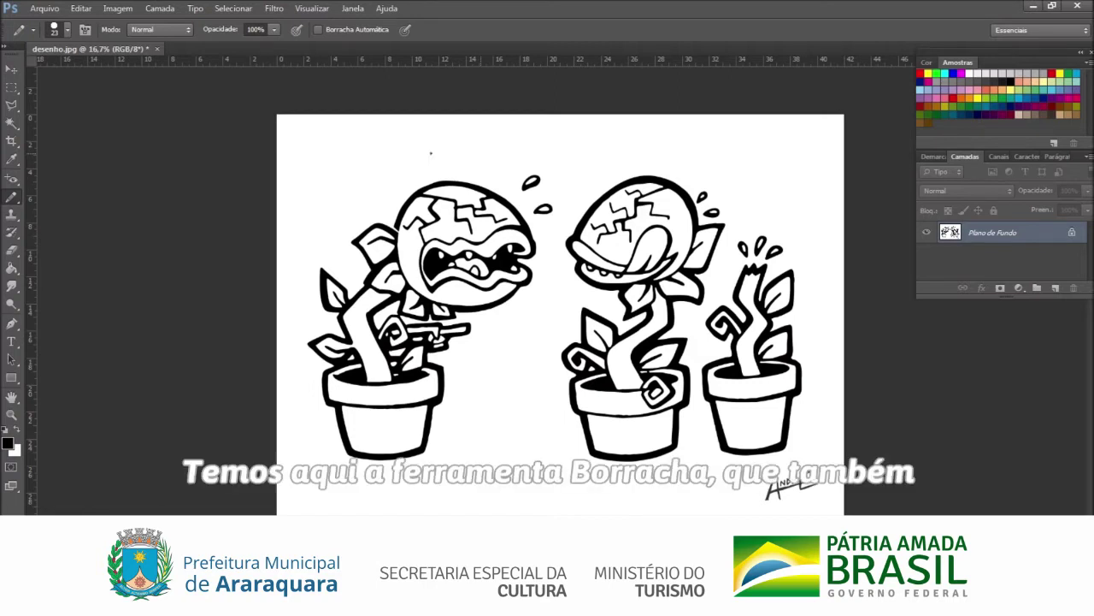
# Erase freehand across the left plant's head, stem and pot with a 62 px Eraser
pyautogui.click(13, 251)
pyautogui.click(68, 28)
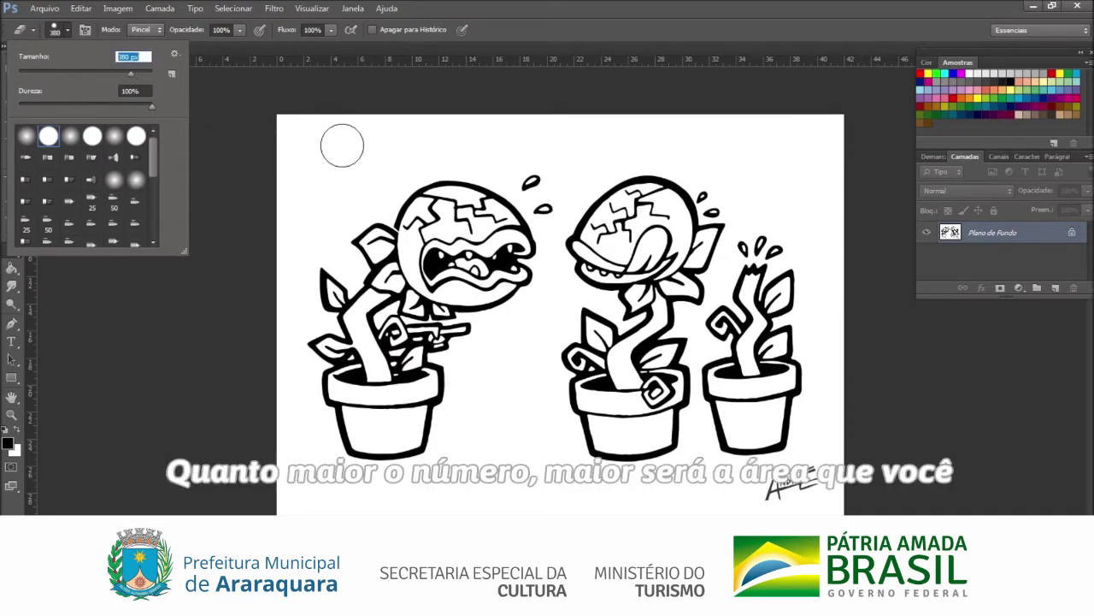
pyautogui.click(60, 73)
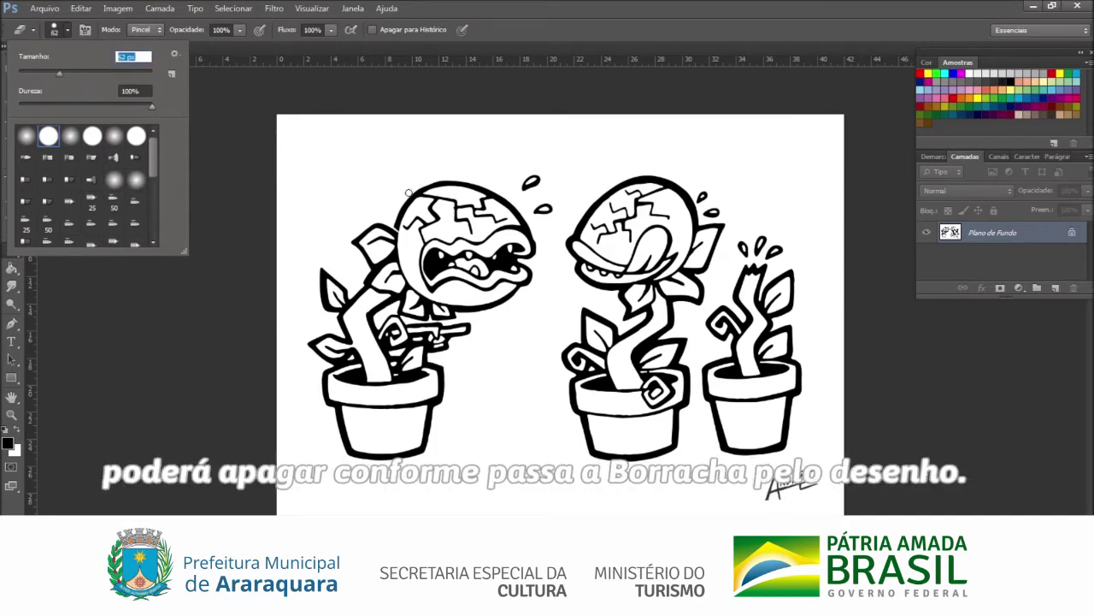
pyautogui.click(417, 179)
pyautogui.moveTo(417, 178)
pyautogui.mouseDown()
pyautogui.moveTo(475, 193)
pyautogui.moveTo(479, 205)
pyautogui.moveTo(329, 351)
pyautogui.moveTo(426, 431)
pyautogui.moveTo(417, 452)
pyautogui.mouseUp()
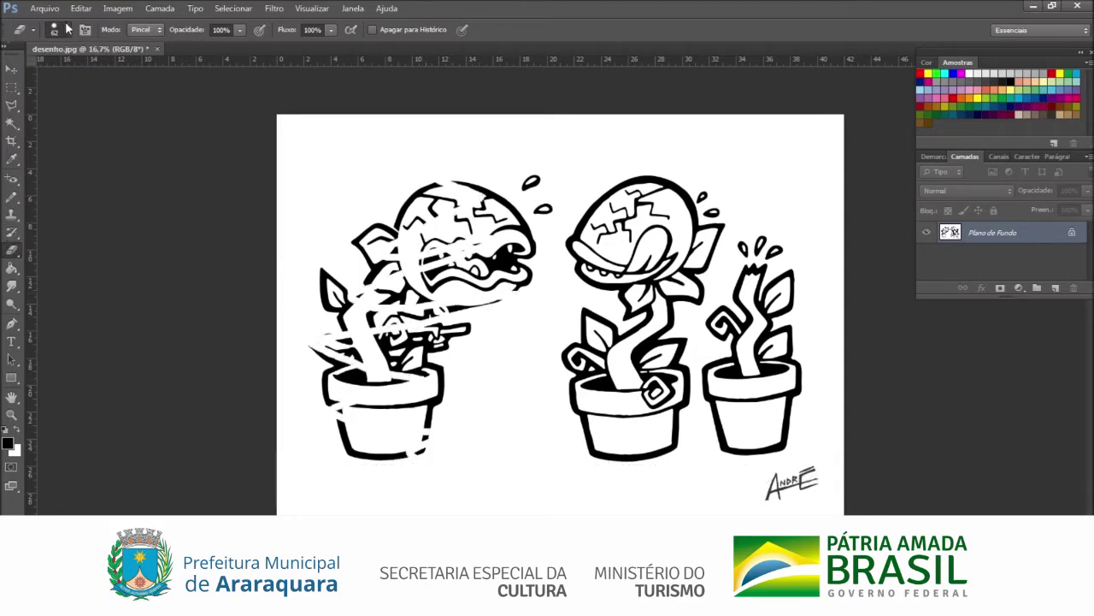
# Enlarge the Eraser to 197 px and erase more of the left plant from its head down to the pot
pyautogui.click(67, 30)
pyautogui.click(125, 74)
pyautogui.click(513, 205)
pyautogui.moveTo(513, 205)
pyautogui.mouseDown()
pyautogui.moveTo(448, 214)
pyautogui.moveTo(402, 342)
pyautogui.moveTo(459, 407)
pyautogui.mouseUp()
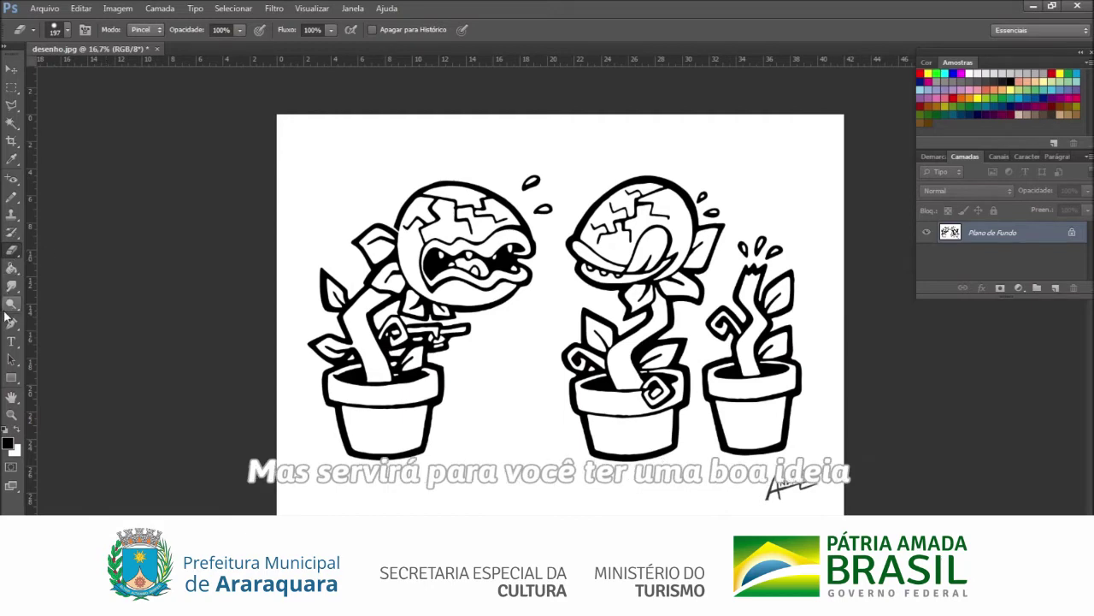
# Fill the middle plant's head, the leaves around its neck and its stem with lime green using the Paint Bucket
pyautogui.click(11, 270)
pyautogui.click(11, 270)
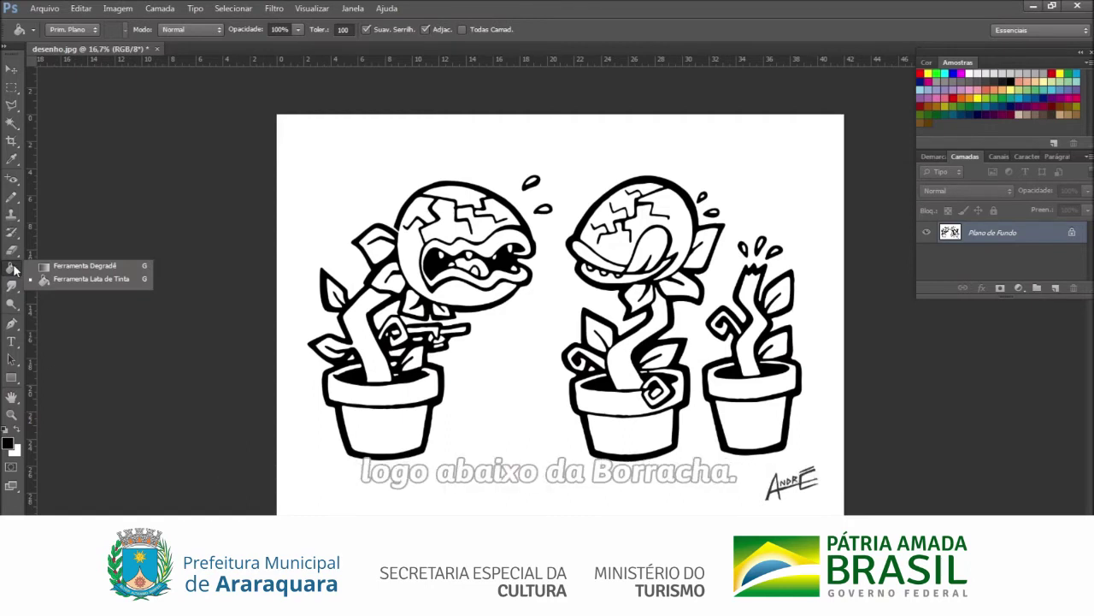
pyautogui.click(989, 90)
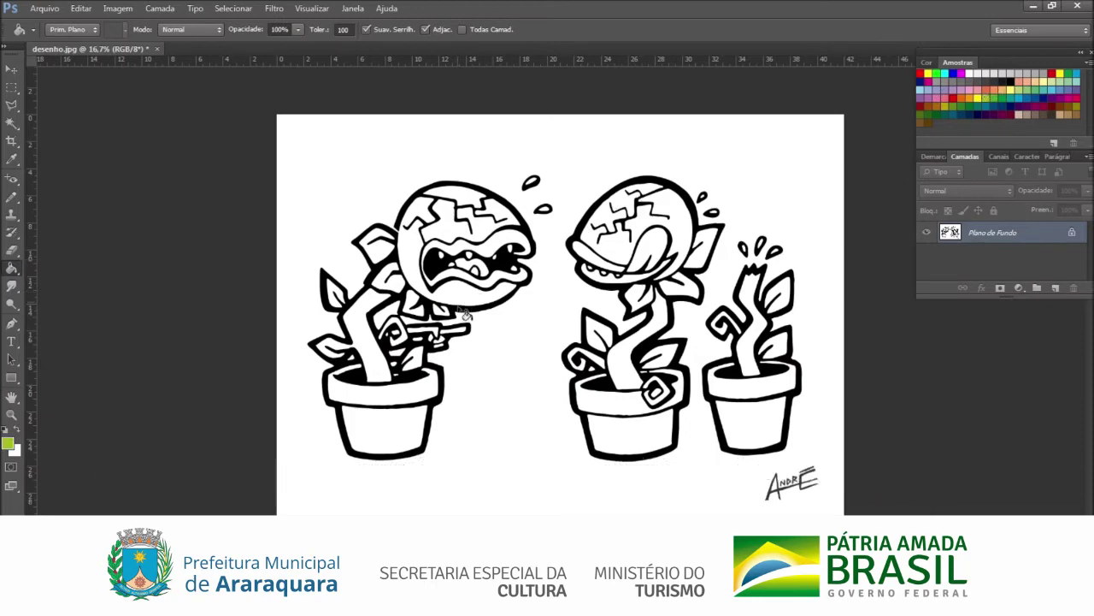
pyautogui.click(621, 248)
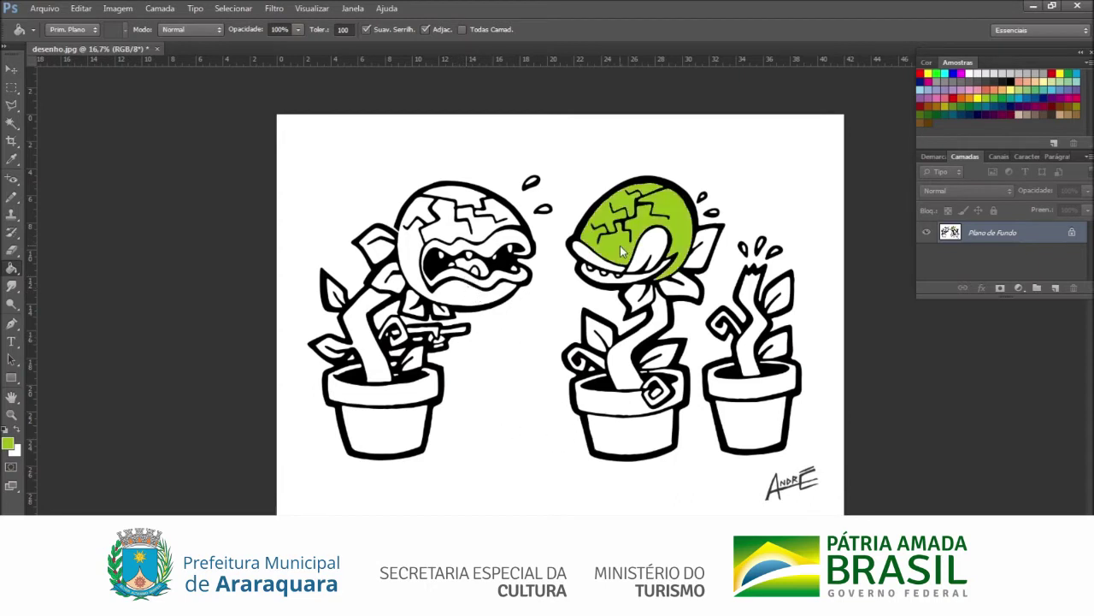
pyautogui.click(706, 256)
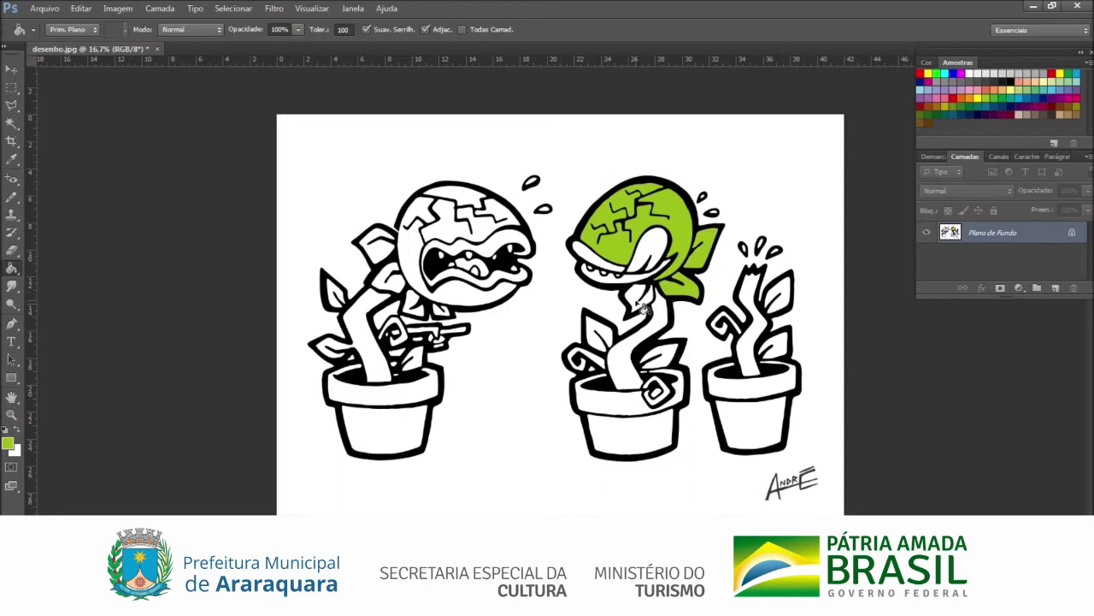
pyautogui.click(662, 316)
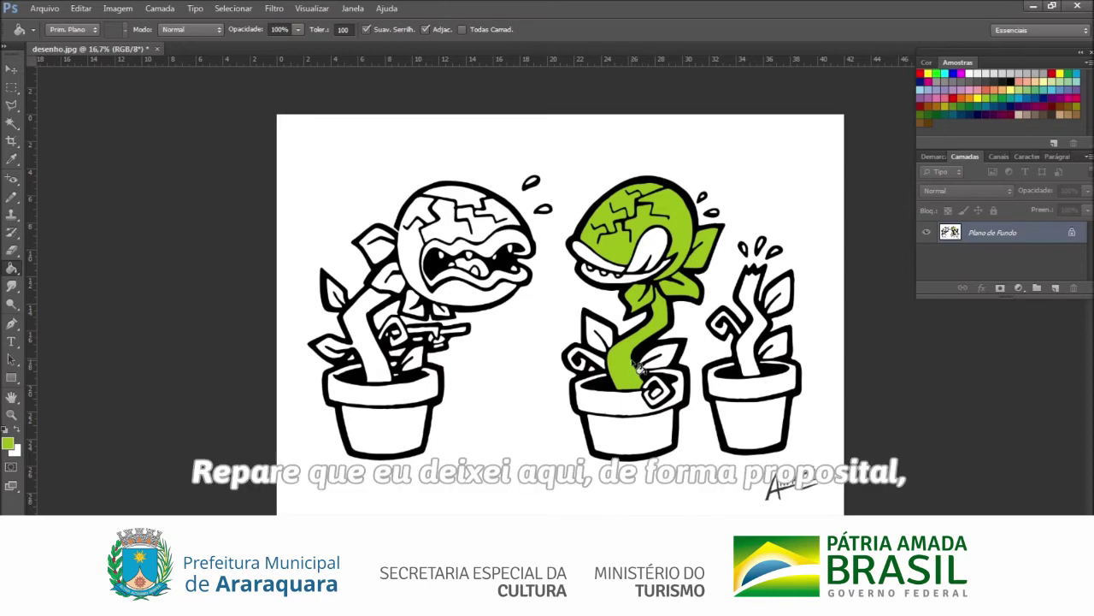
# Try to fill the left plant's head with the same lime green using the Paint Bucket
pyautogui.click(14, 415)
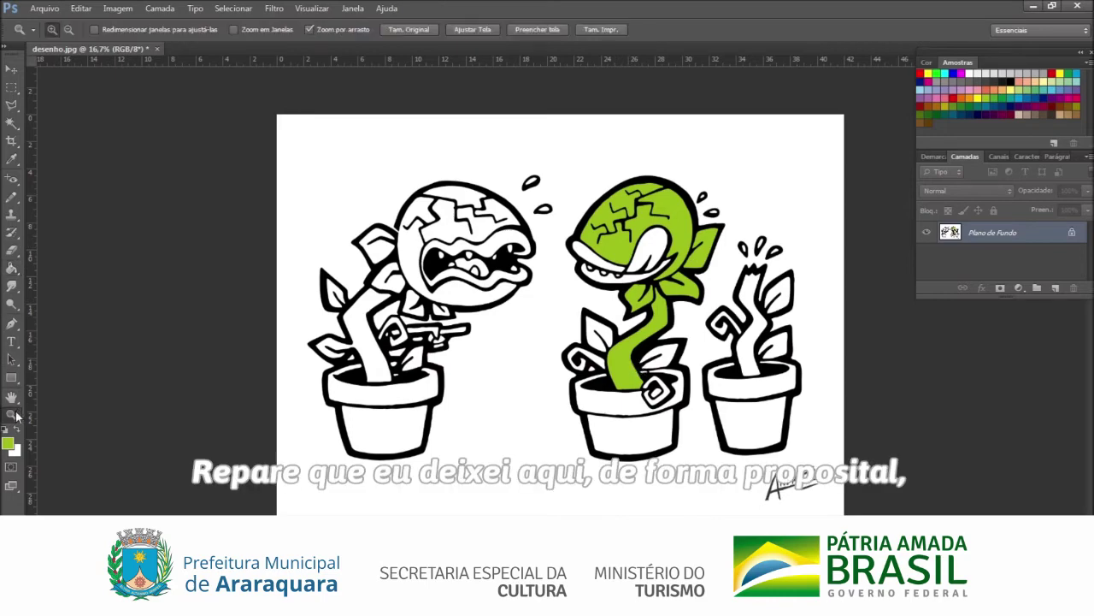
pyautogui.moveTo(340, 152); pyautogui.dragTo(474, 279)
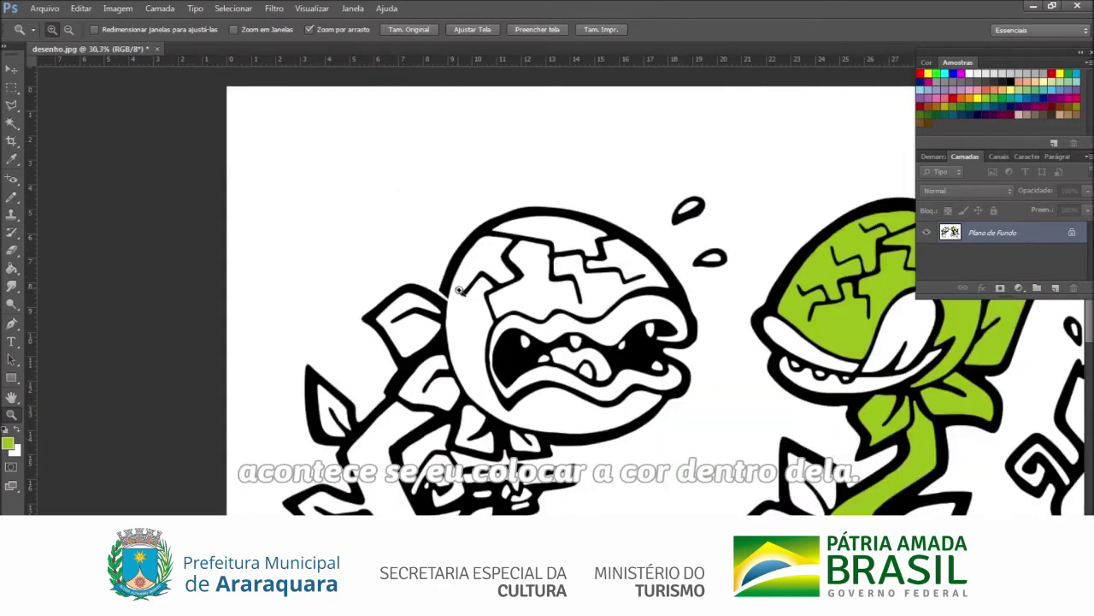
pyautogui.press('g')
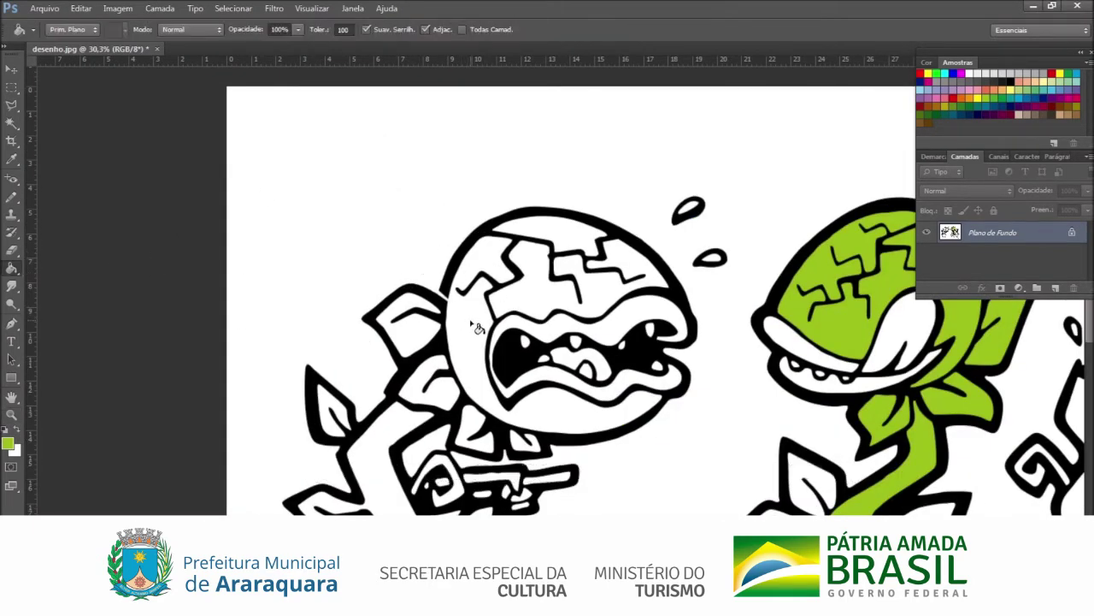
pyautogui.click(475, 327)
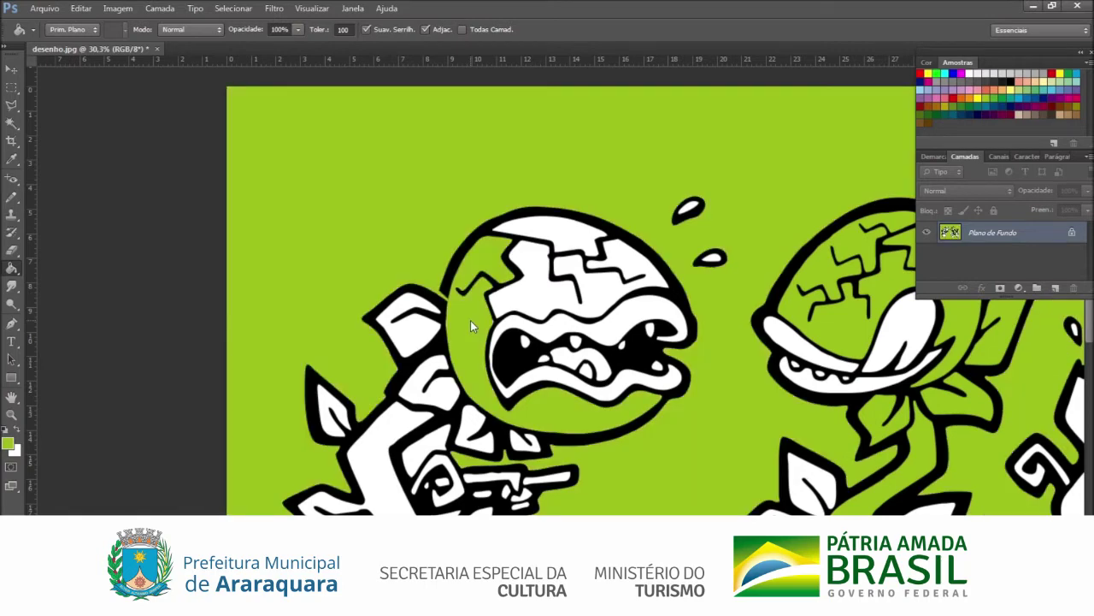
# Inspect the small gap in the left plant's head outline and undo the last green fill
pyautogui.click(11, 414)
pyautogui.keyDown('alt'); pyautogui.click(535, 335); pyautogui.keyUp('alt')
pyautogui.keyDown('alt'); pyautogui.click(534, 335); pyautogui.keyUp('alt')
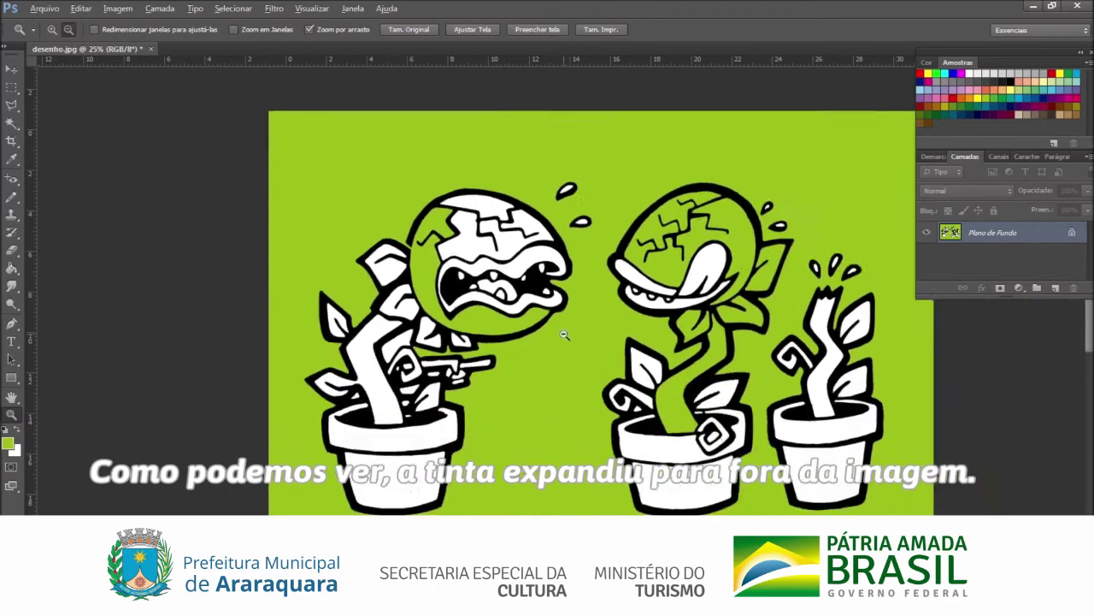
pyautogui.moveTo(380, 189); pyautogui.dragTo(444, 250)
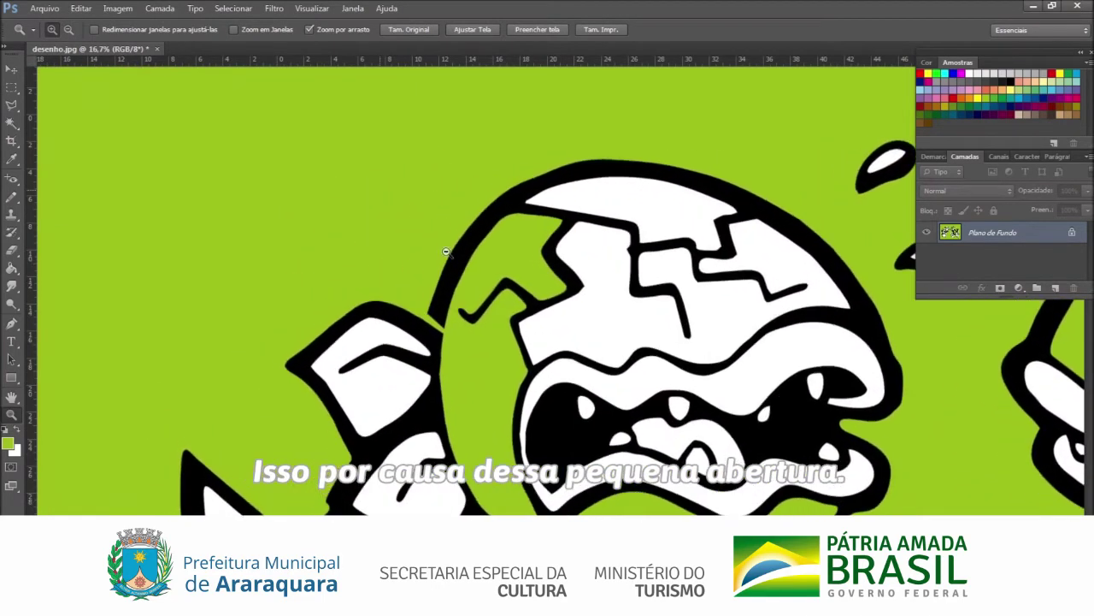
pyautogui.click(11, 72)
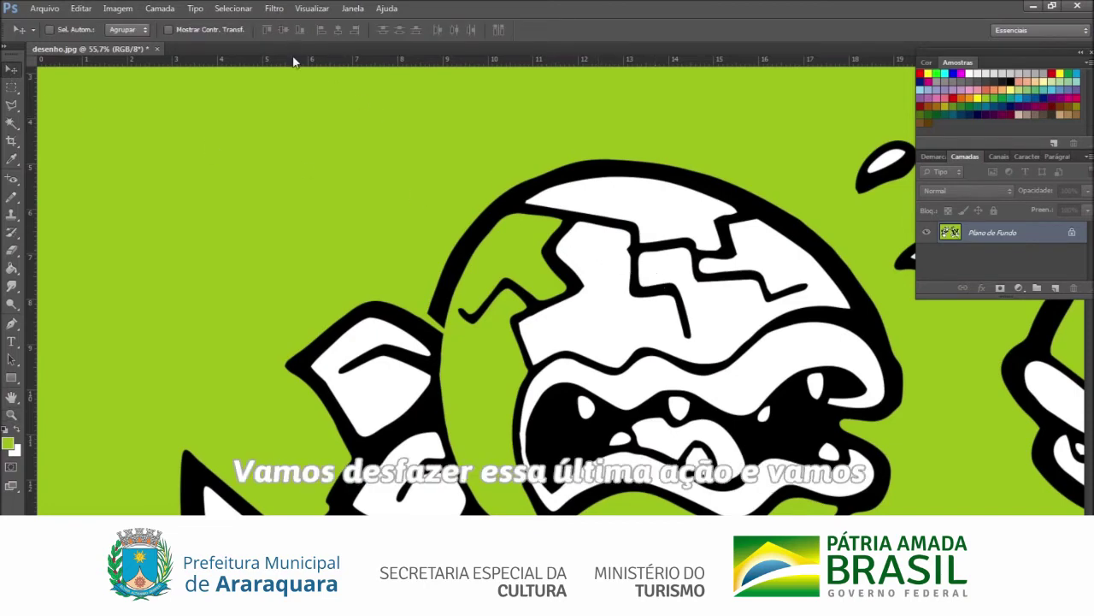
pyautogui.hotkey('ctrl', 'z')
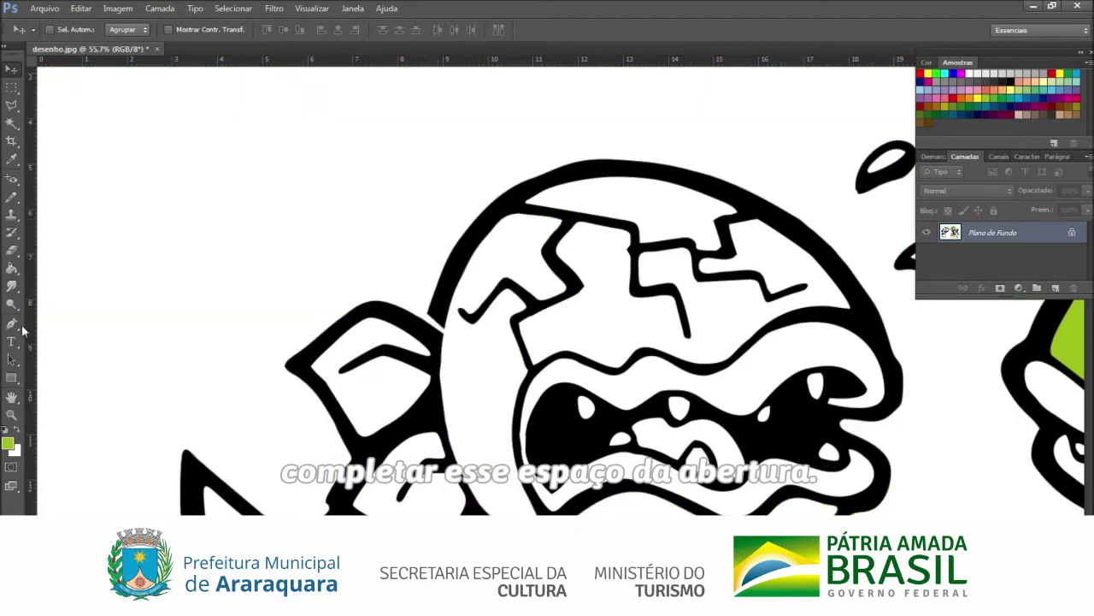
# Select the small gap between the left plant's head outline and its upper leaf with the Polygonal Lasso
pyautogui.click(13, 414)
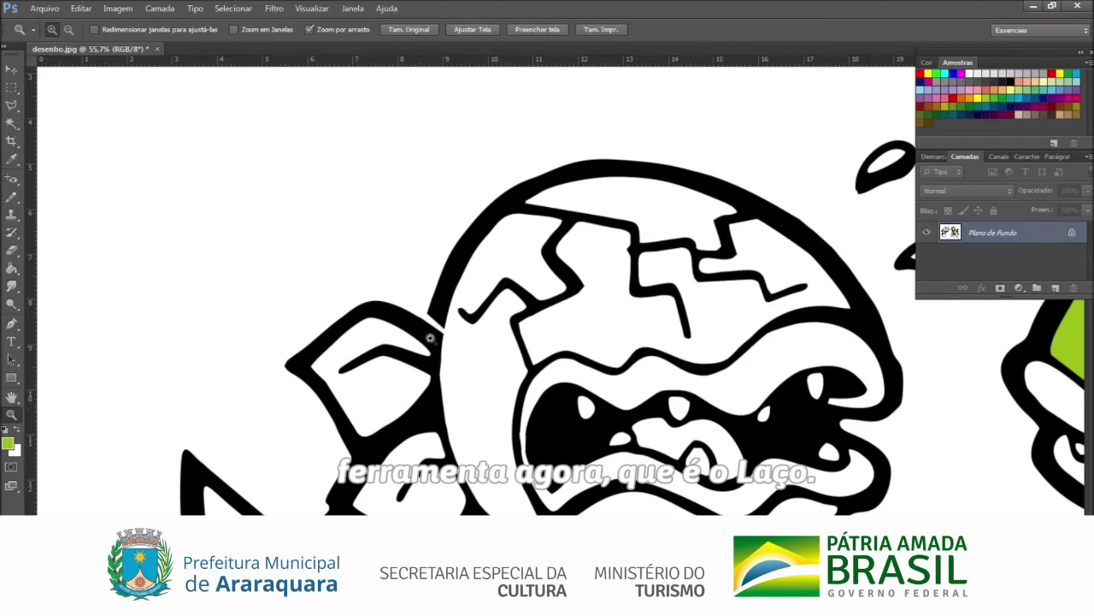
pyautogui.moveTo(466, 332); pyautogui.dragTo(476, 328)
pyautogui.moveTo(11, 105); pyautogui.dragTo(89, 116)
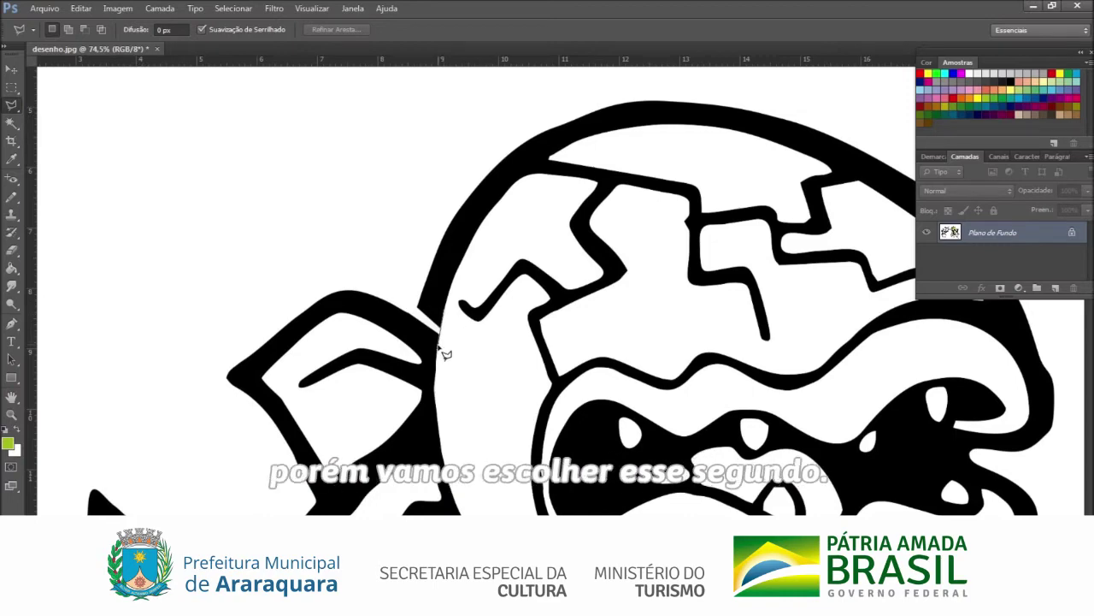
pyautogui.click(415, 313)
pyautogui.click(419, 301)
pyautogui.click(441, 309)
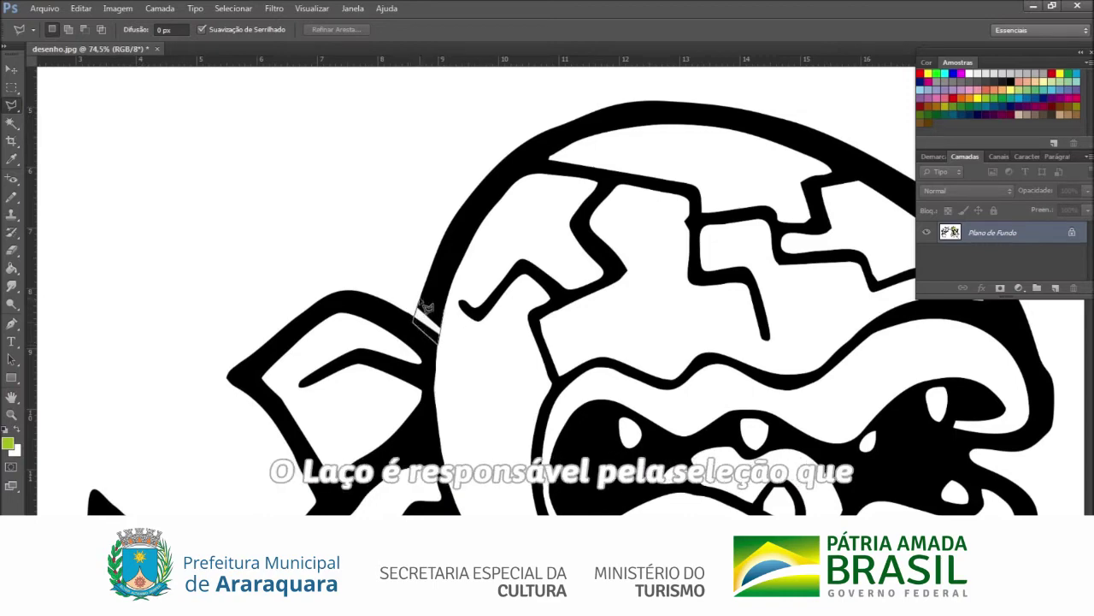
pyautogui.click(438, 340)
pyautogui.click(416, 313)
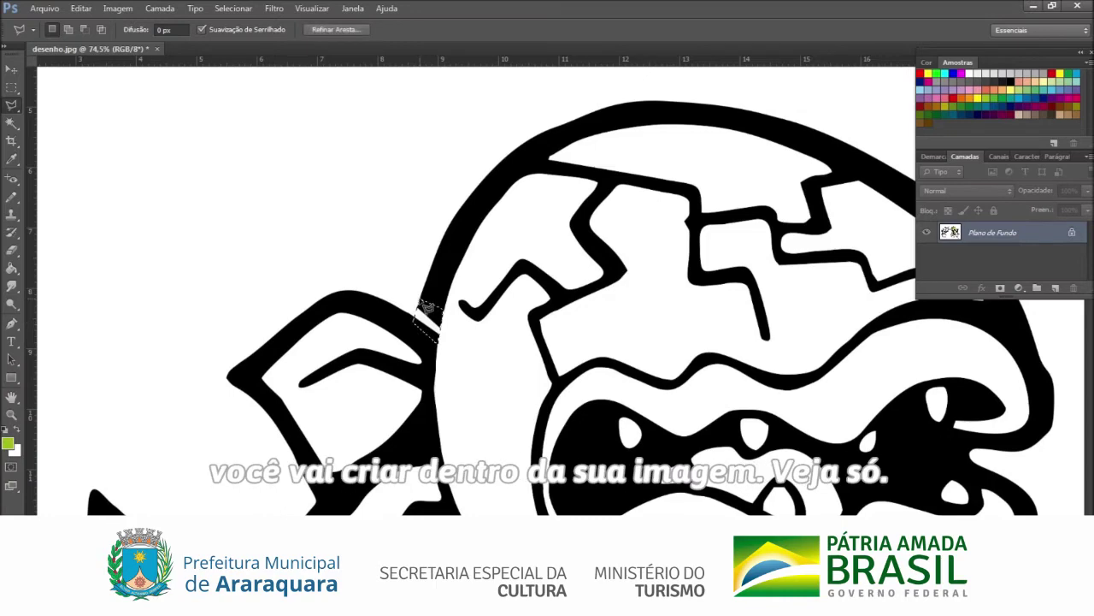
# Paint the selected gap black with a 67 px Pencil and clear the selection
pyautogui.click(12, 198)
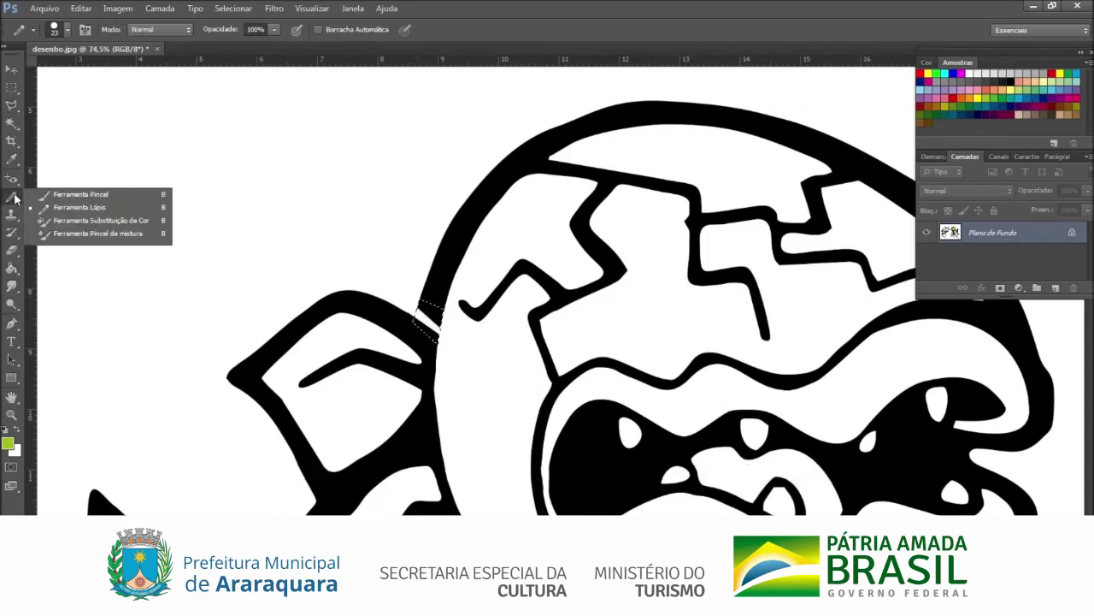
pyautogui.click(67, 29)
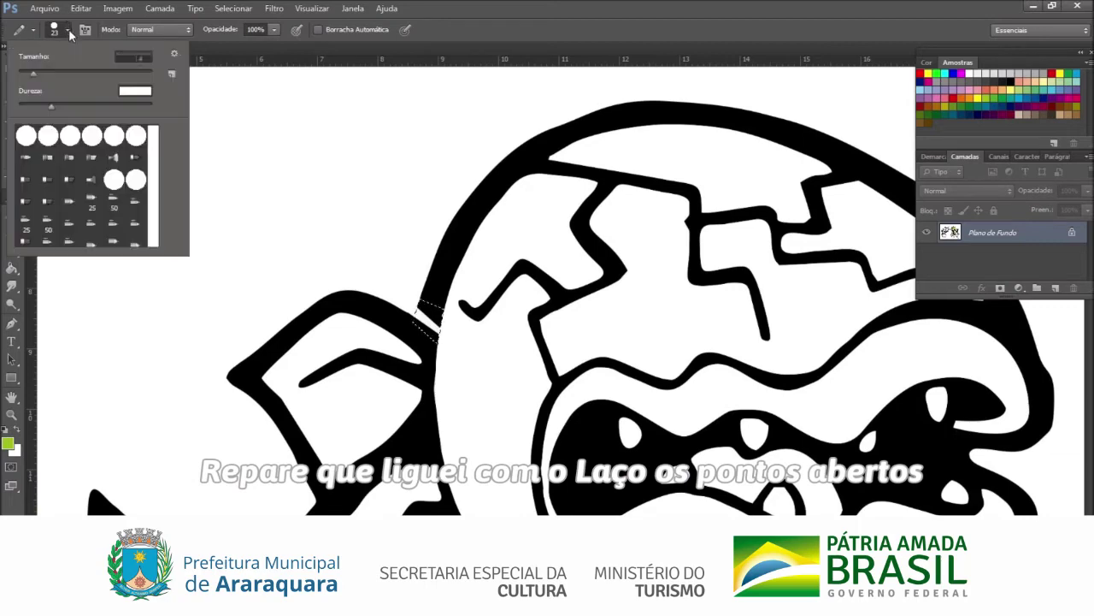
pyautogui.click(62, 73)
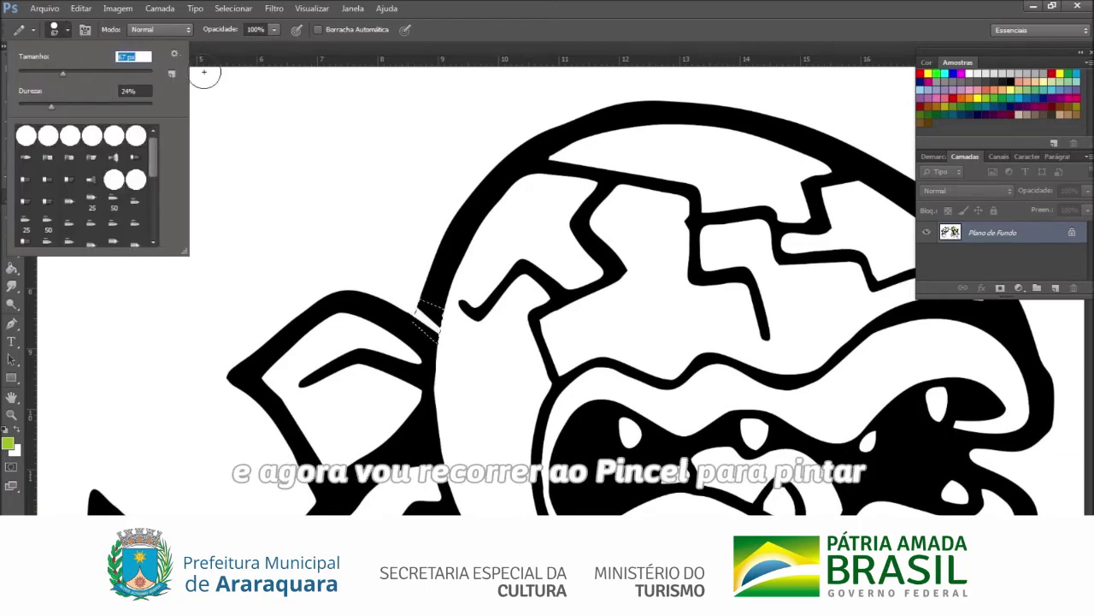
pyautogui.click(1009, 75)
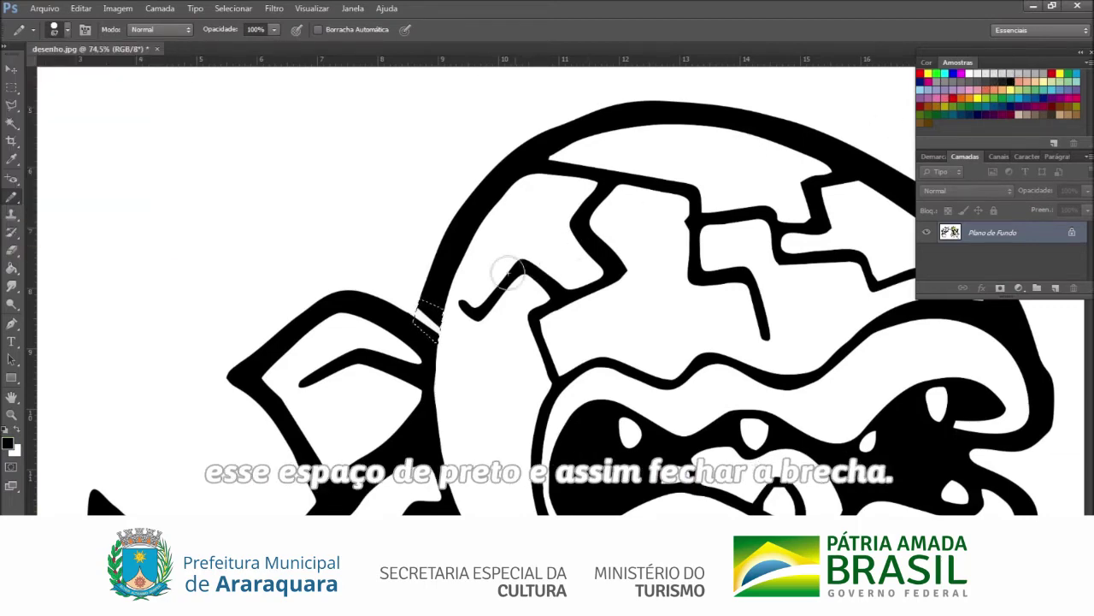
pyautogui.click(11, 87)
pyautogui.click(219, 312)
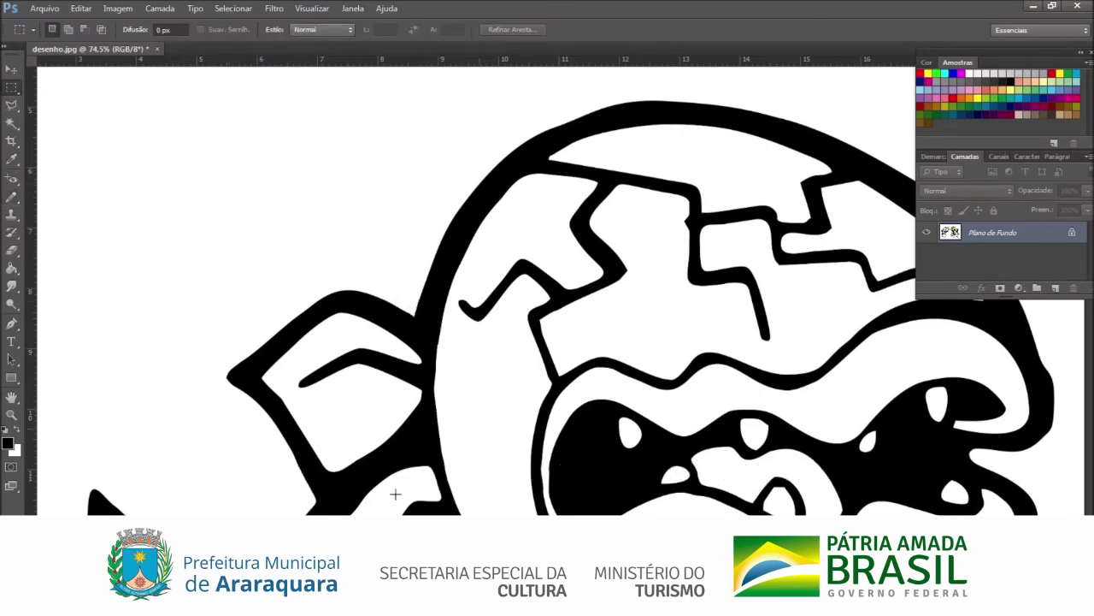
# Sample the lime green from the middle plant's head with the Eyedropper as the foreground colour
pyautogui.click(12, 414)
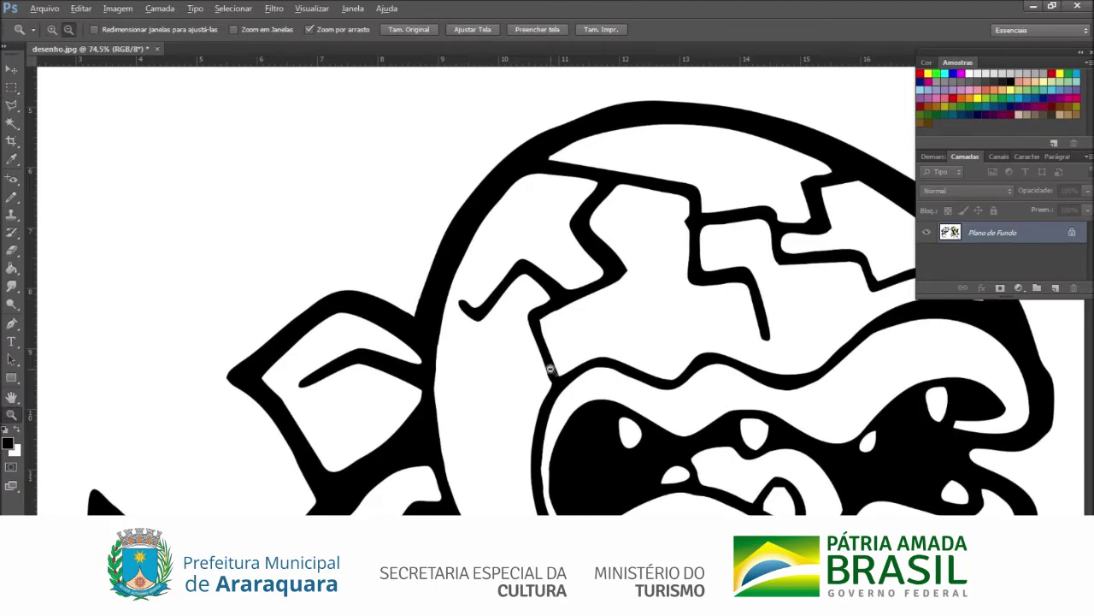
pyautogui.keyDown('alt'); pyautogui.click(550, 369); pyautogui.keyUp('alt')
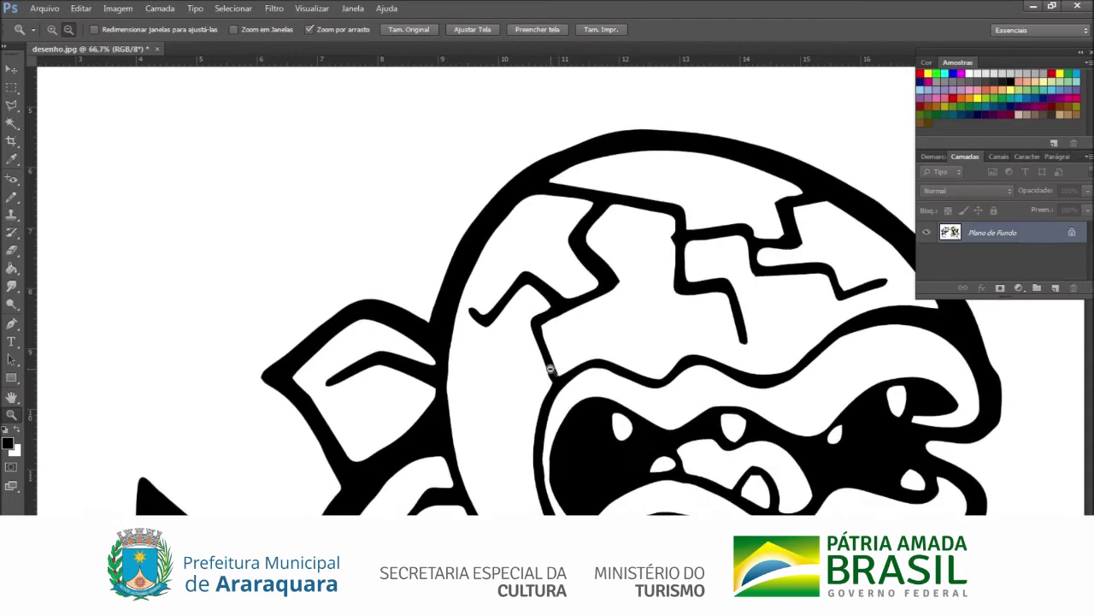
pyautogui.keyDown('alt'); pyautogui.click(550, 369); pyautogui.keyUp('alt')
pyautogui.keyDown('alt'); pyautogui.click(551, 370); pyautogui.keyUp('alt')
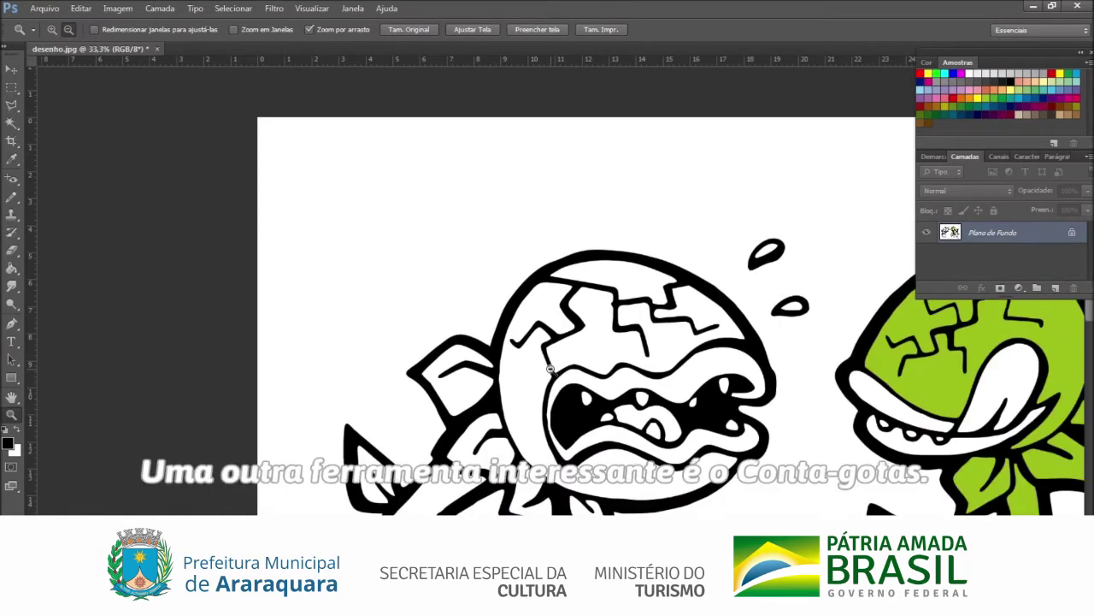
pyautogui.keyDown('alt'); pyautogui.click(551, 370); pyautogui.keyUp('alt')
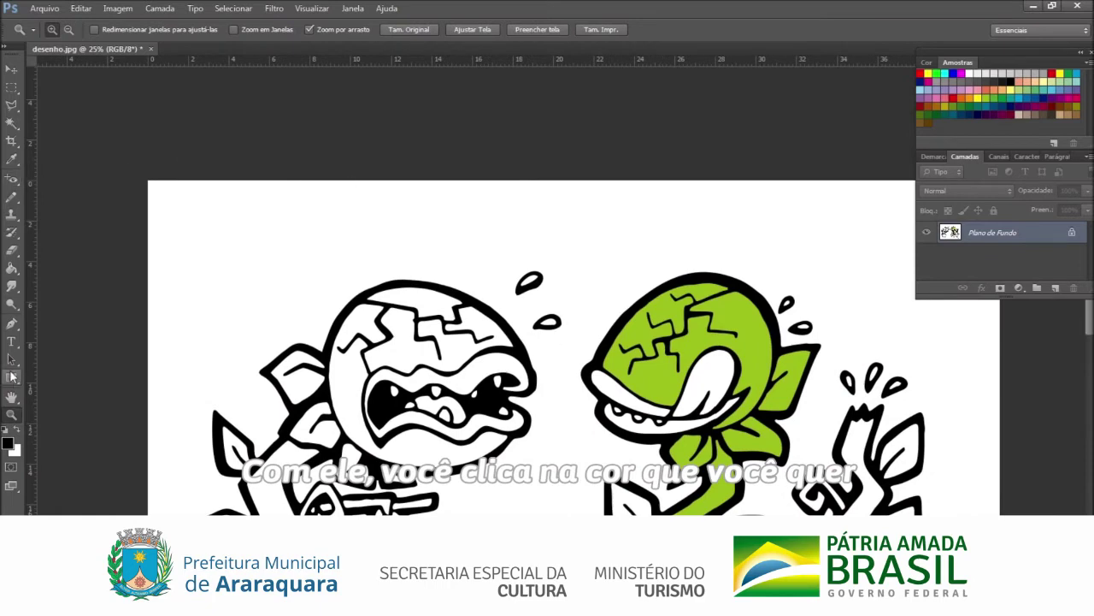
pyautogui.click(13, 161)
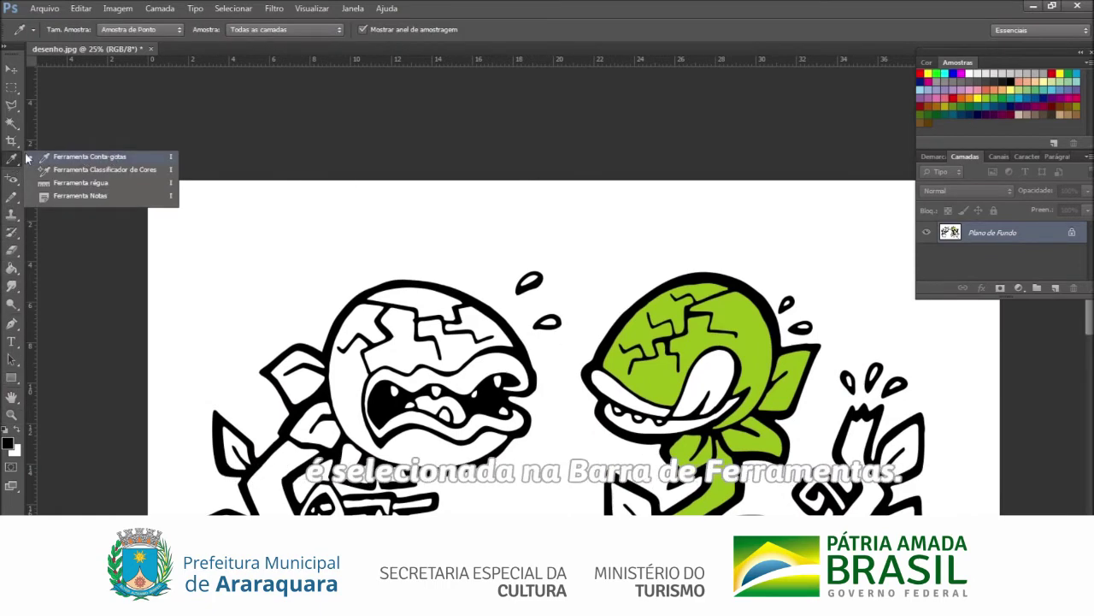
pyautogui.click(13, 162)
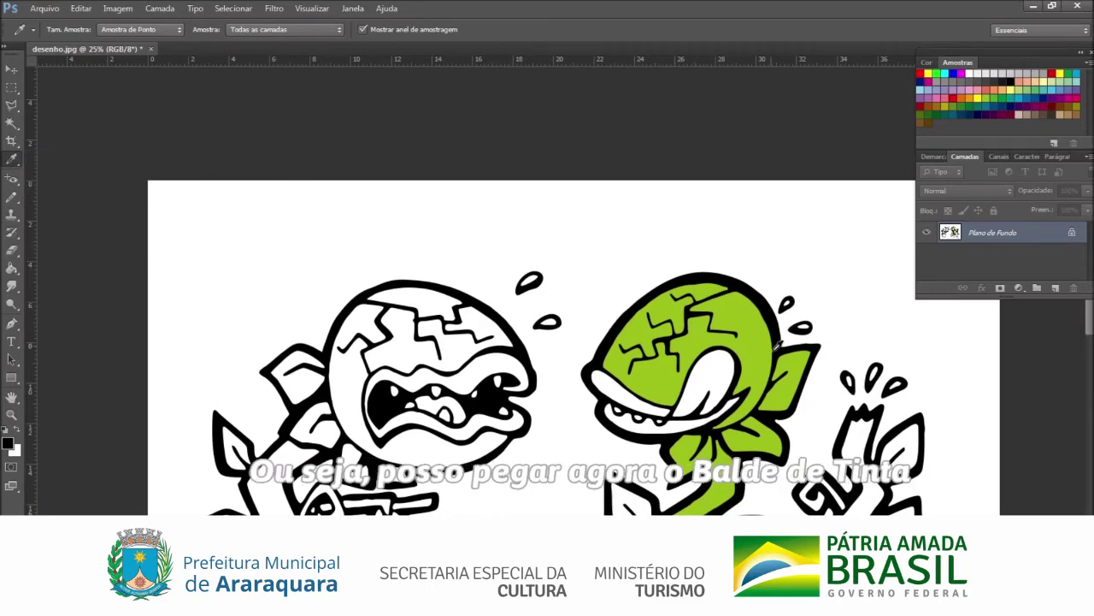
pyautogui.click(757, 352)
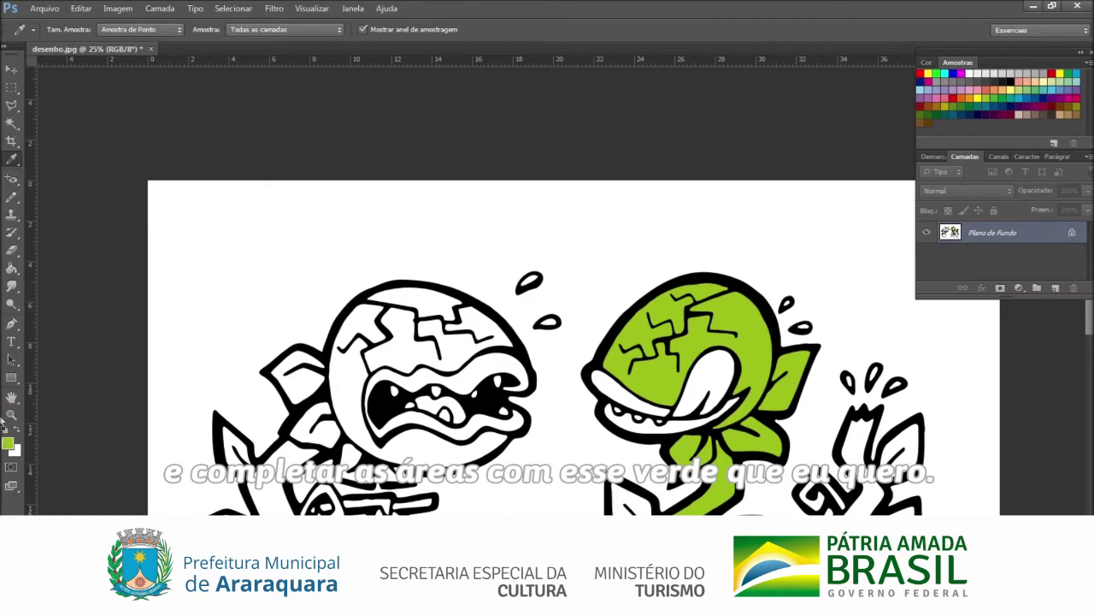
# Fill the three blank areas of the left plant's head with the sampled lime green using the Paint Bucket
pyautogui.click(12, 269)
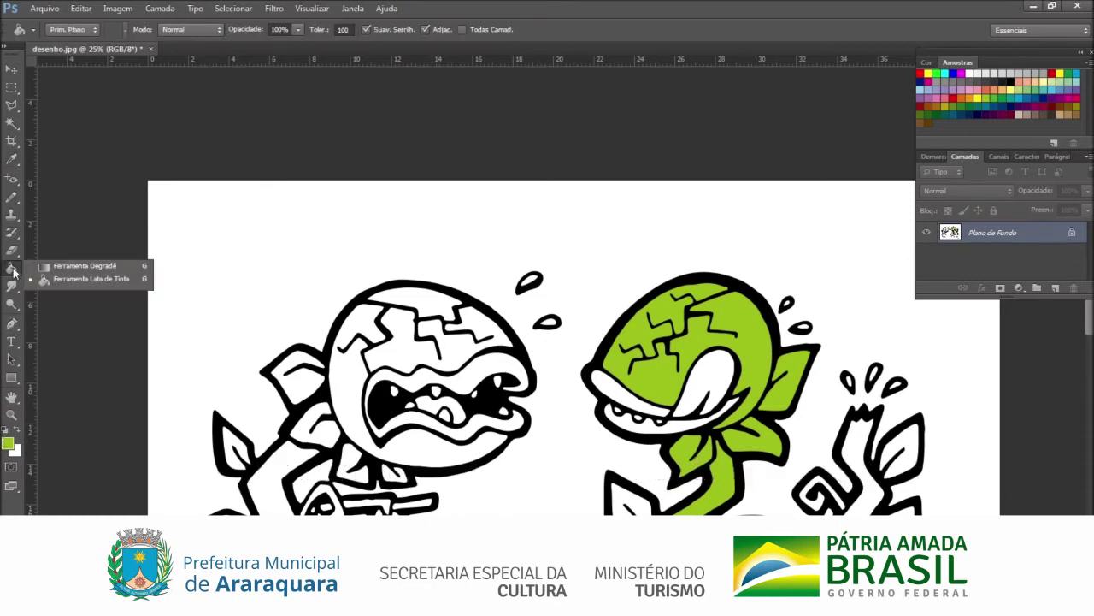
pyautogui.click(363, 328)
pyautogui.click(431, 311)
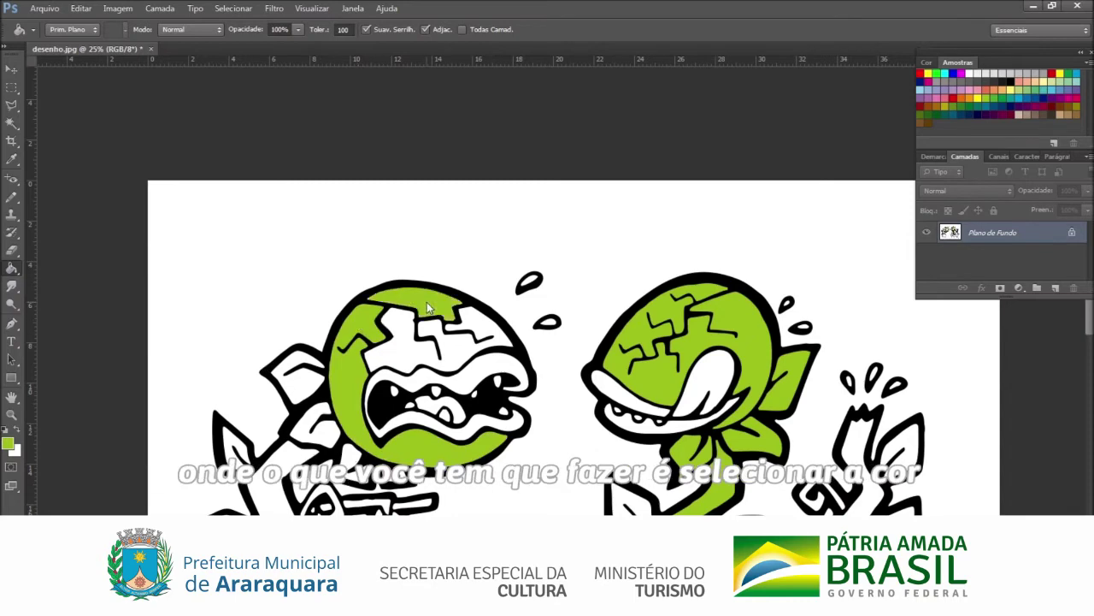
pyautogui.click(415, 357)
# Fill the left plant's stem, the two leaves behind its head and the outer leaf beside the stem with lime green
pyautogui.scroll(-3, 493, 360)
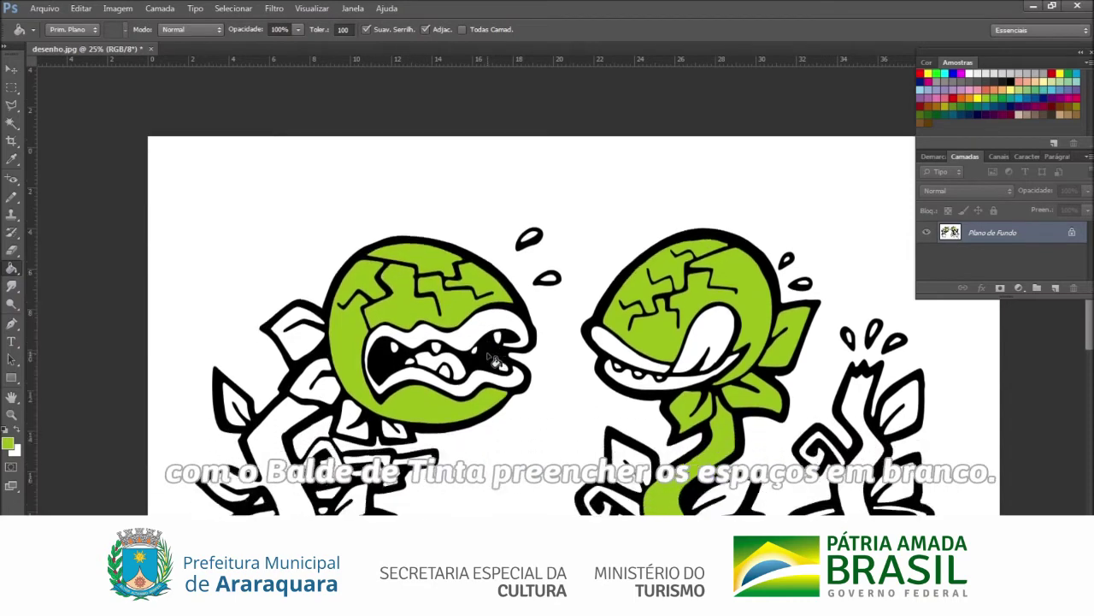
pyautogui.scroll(-2, 493, 360)
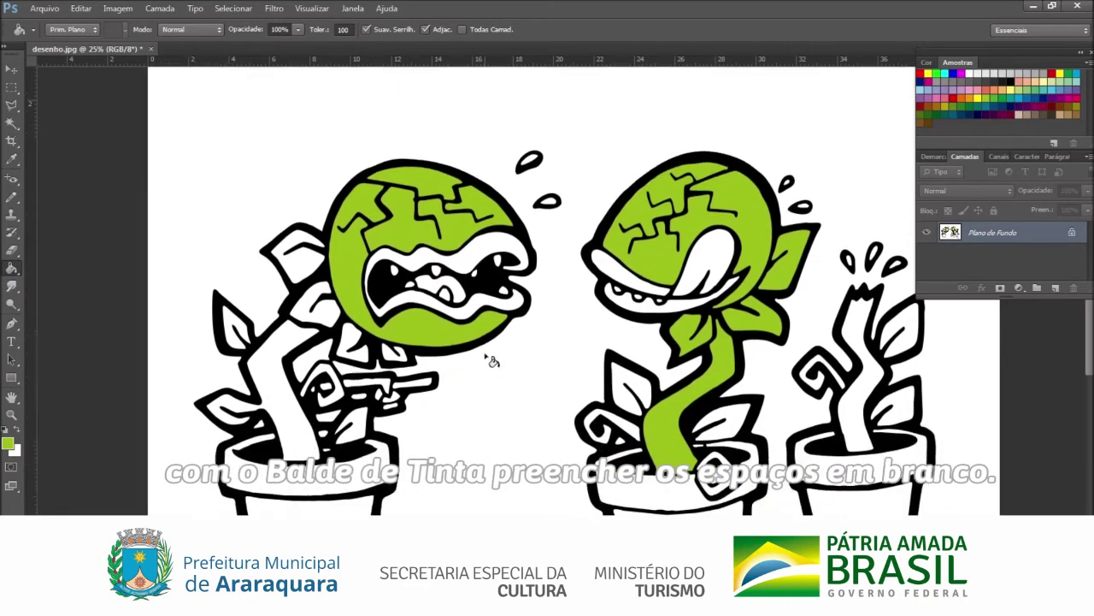
pyautogui.scroll(-1, 493, 360)
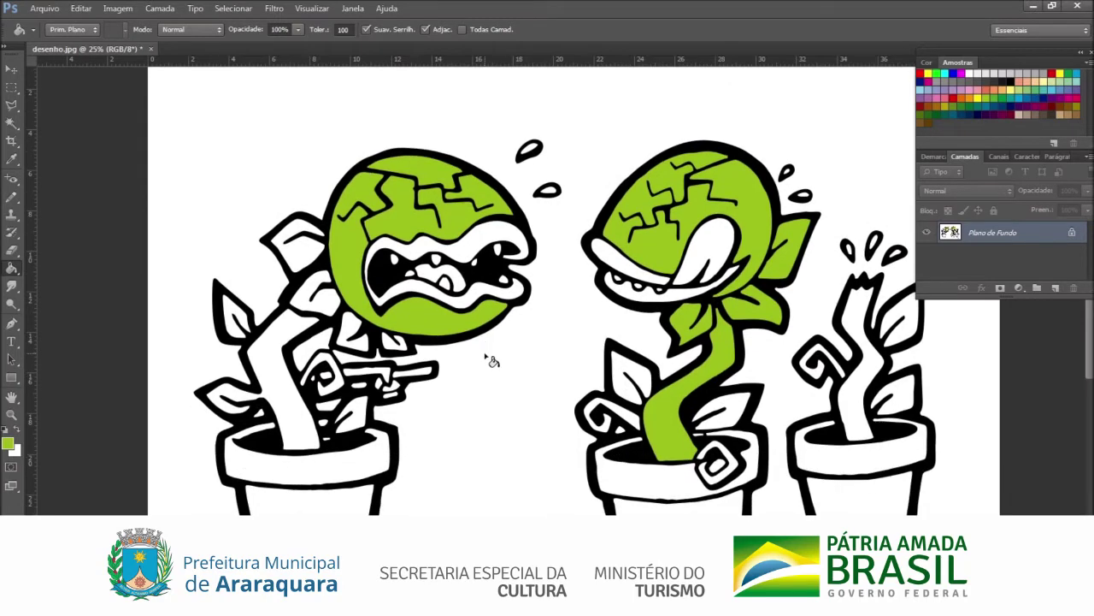
pyautogui.scroll(-1, 493, 318)
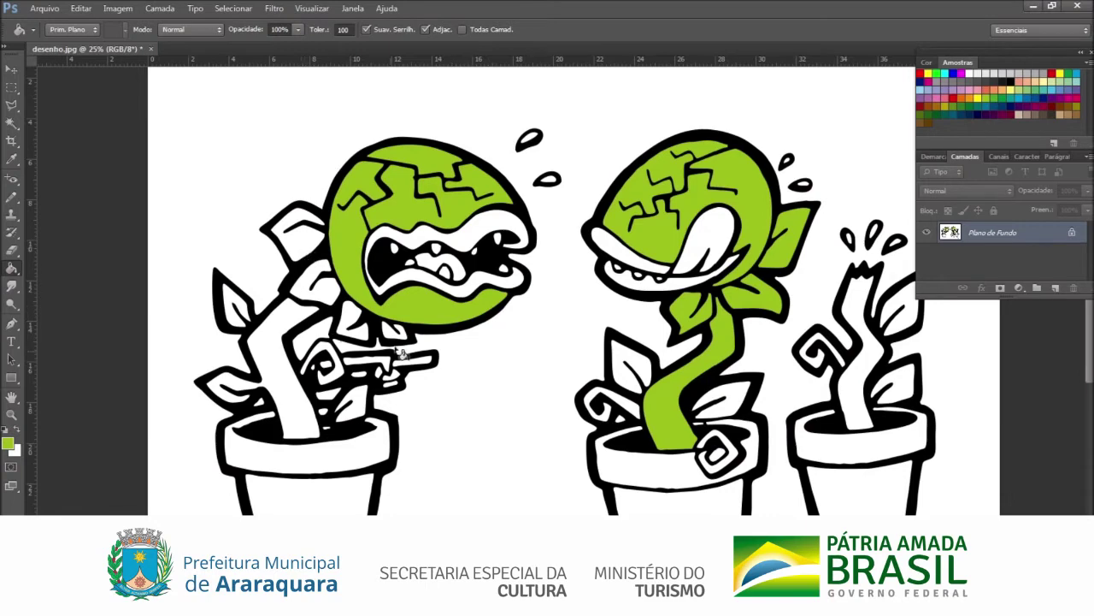
pyautogui.click(298, 233)
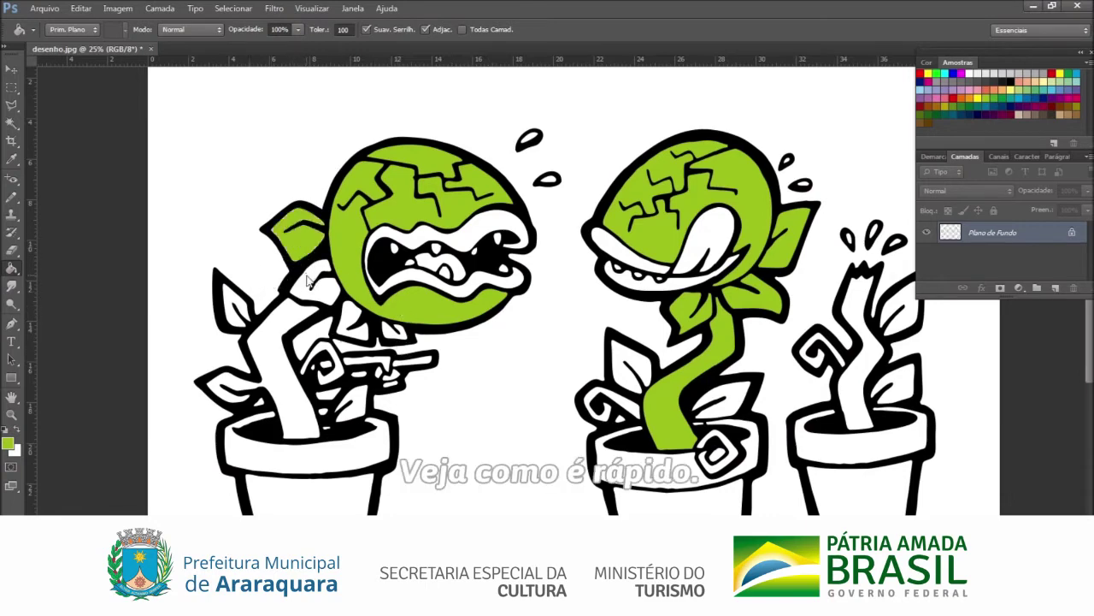
pyautogui.click(313, 278)
pyautogui.click(275, 359)
pyautogui.click(235, 306)
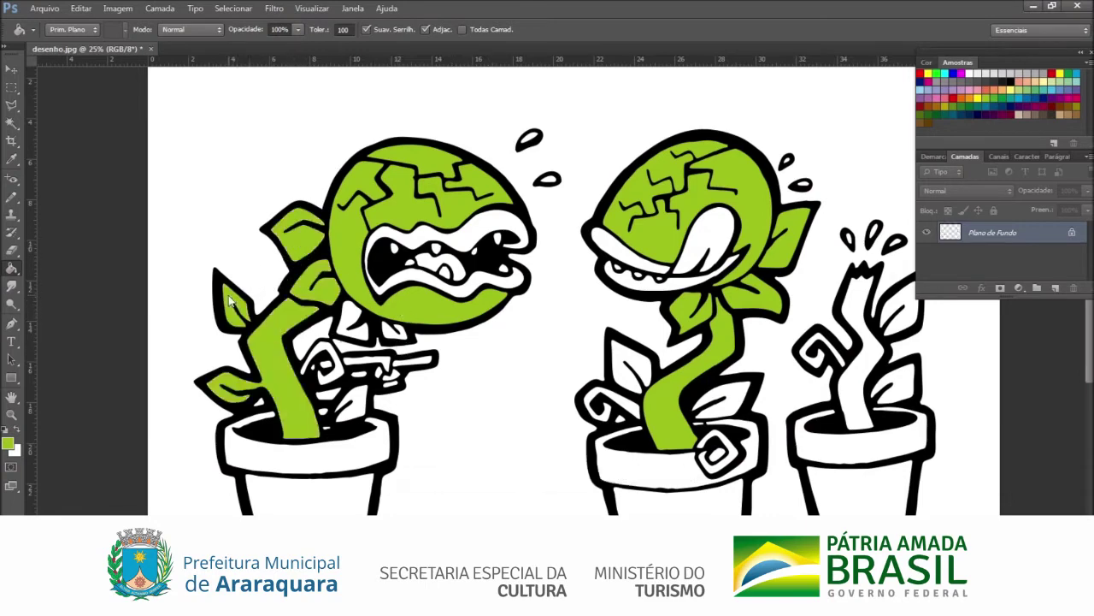
# Fill the left plant's leaves under the head, its curled arm, pointing hand and the leaf inside the pot with lime green
pyautogui.click(354, 322)
pyautogui.click(395, 336)
pyautogui.click(325, 363)
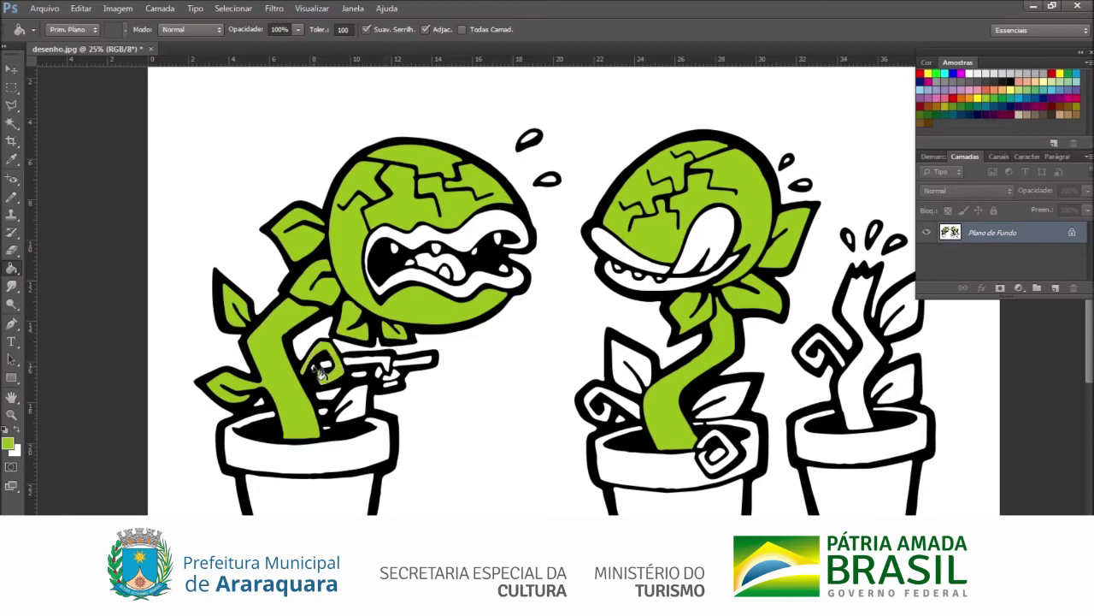
pyautogui.click(380, 365)
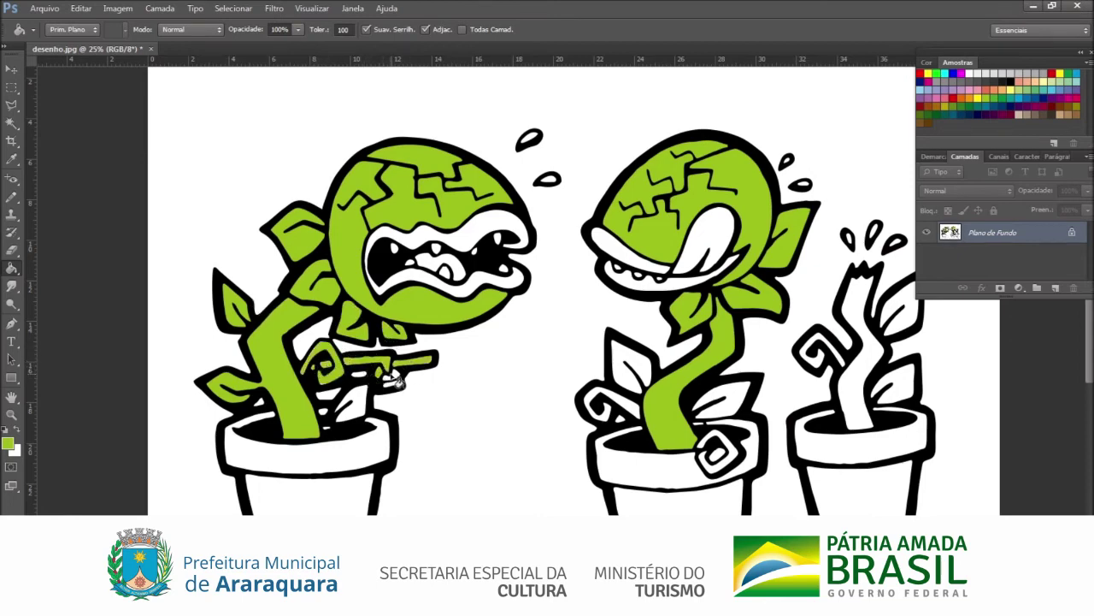
pyautogui.click(359, 404)
# Fill the middle plant's remaining leaves and tendrils and the right plant's stem, tendril and leaves with lime green
pyautogui.click(624, 392)
pyautogui.click(624, 404)
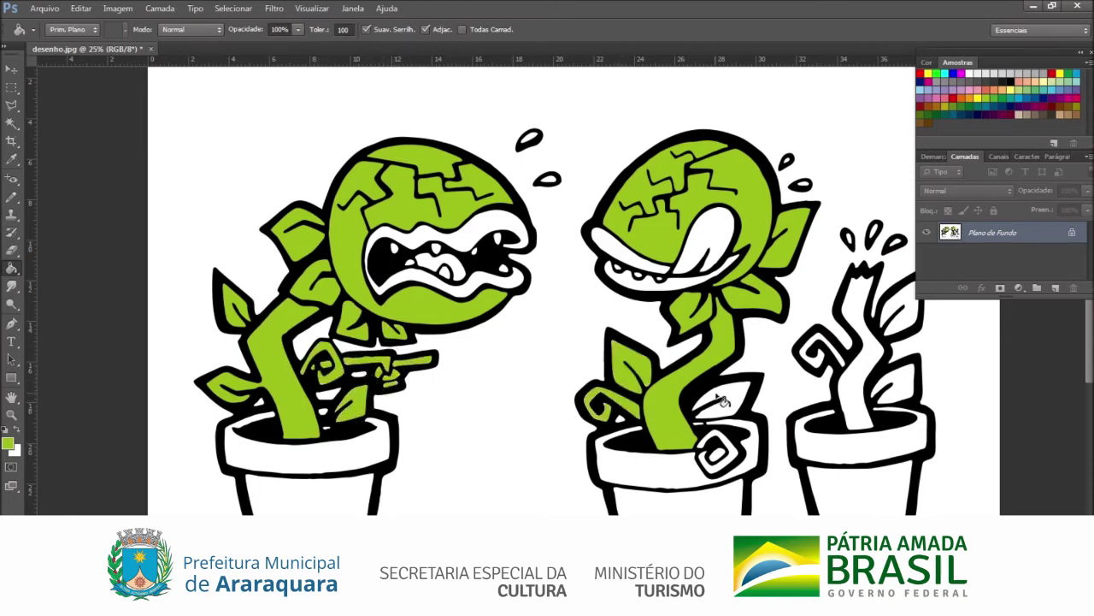
pyautogui.click(724, 401)
pyautogui.click(821, 373)
pyautogui.click(743, 460)
pyautogui.click(860, 404)
pyautogui.click(896, 385)
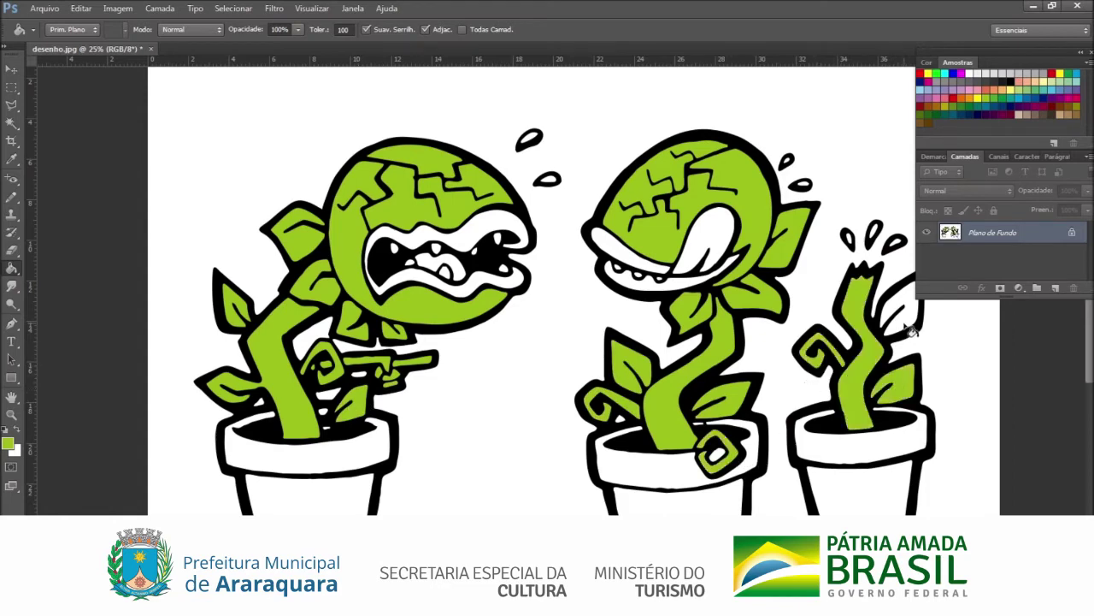
pyautogui.click(896, 334)
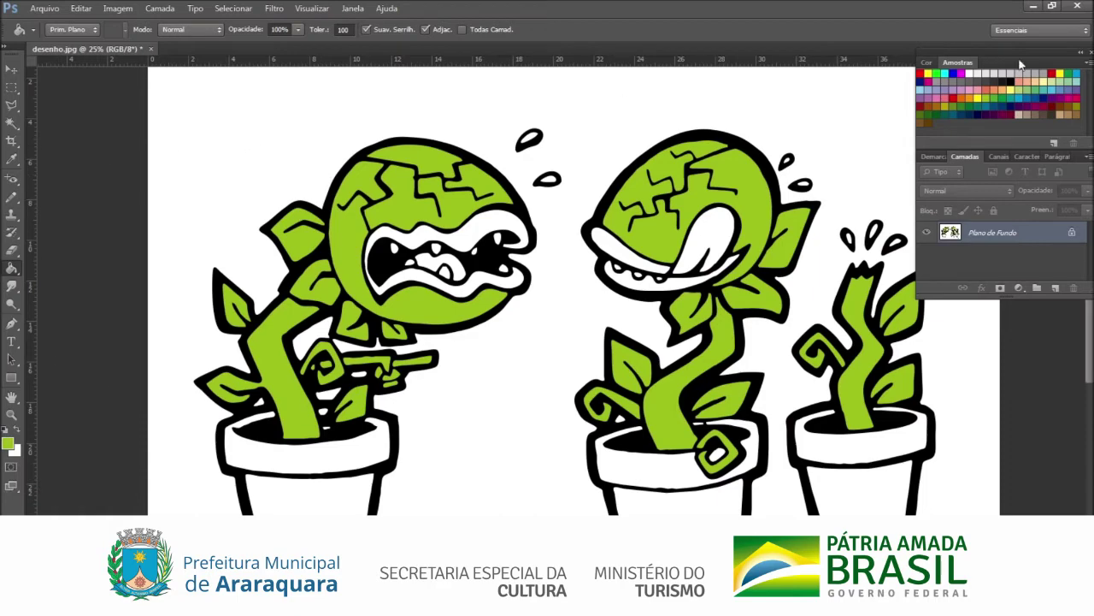
# Fill the rims and bodies of all three pots with a greyish brown swatch
pyautogui.click(1038, 112)
pyautogui.click(830, 454)
pyautogui.click(855, 487)
pyautogui.click(679, 480)
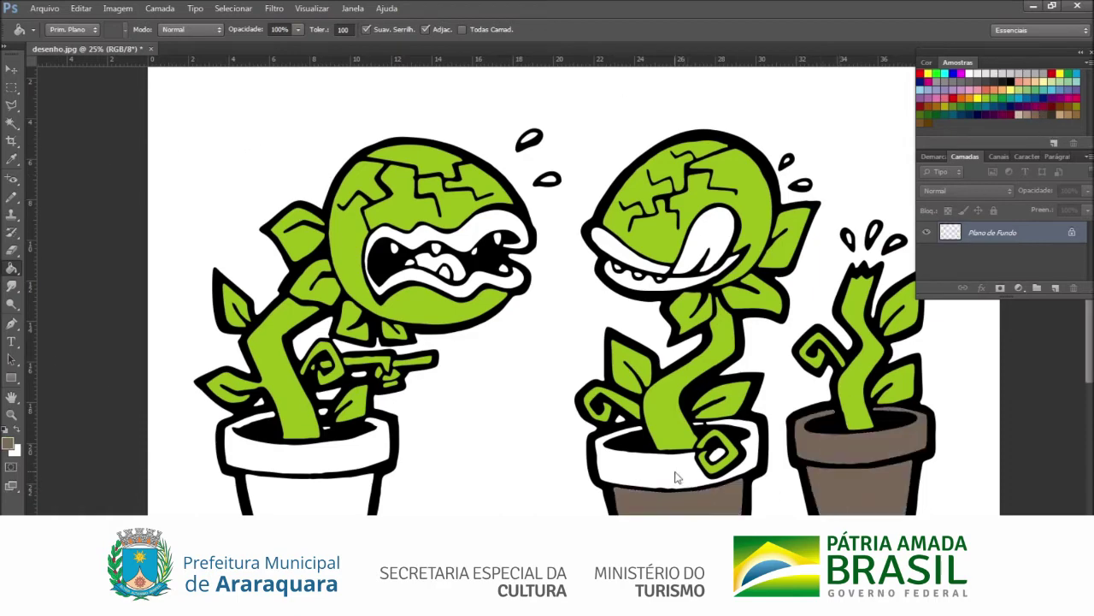
pyautogui.click(698, 430)
pyautogui.click(369, 468)
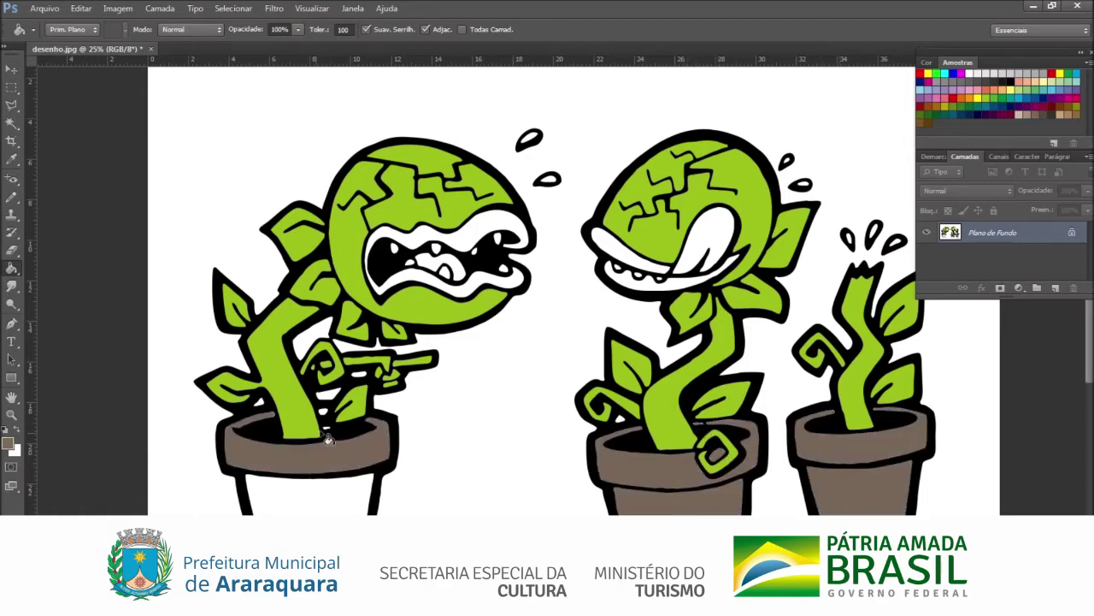
pyautogui.click(339, 508)
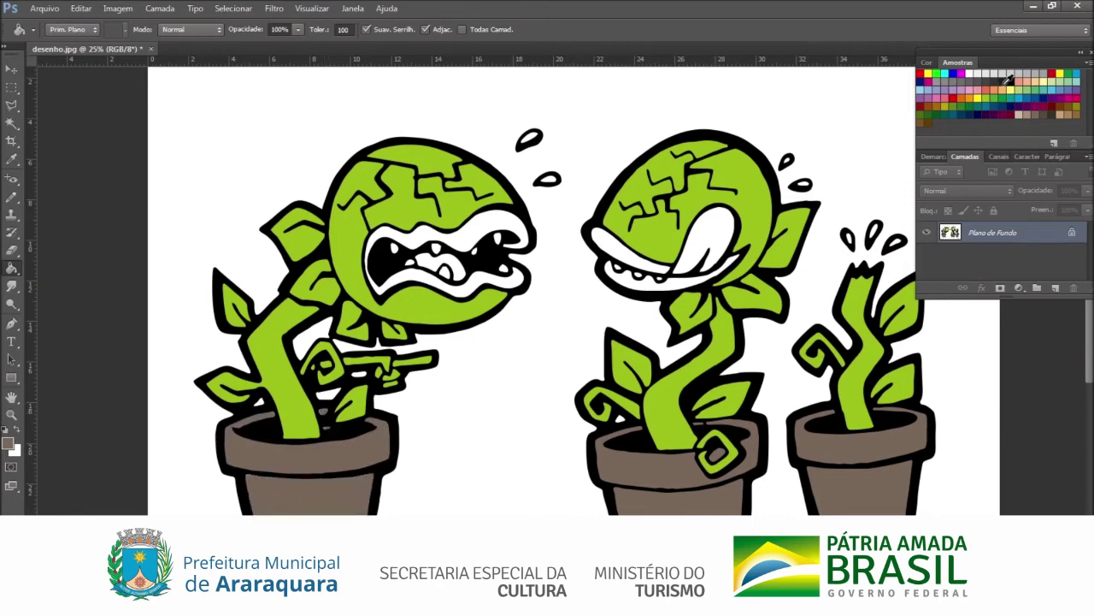
# Fill the lips of the middle and left plants with a light pink swatch
pyautogui.click(1007, 82)
pyautogui.click(633, 271)
pyautogui.click(634, 274)
pyautogui.click(470, 278)
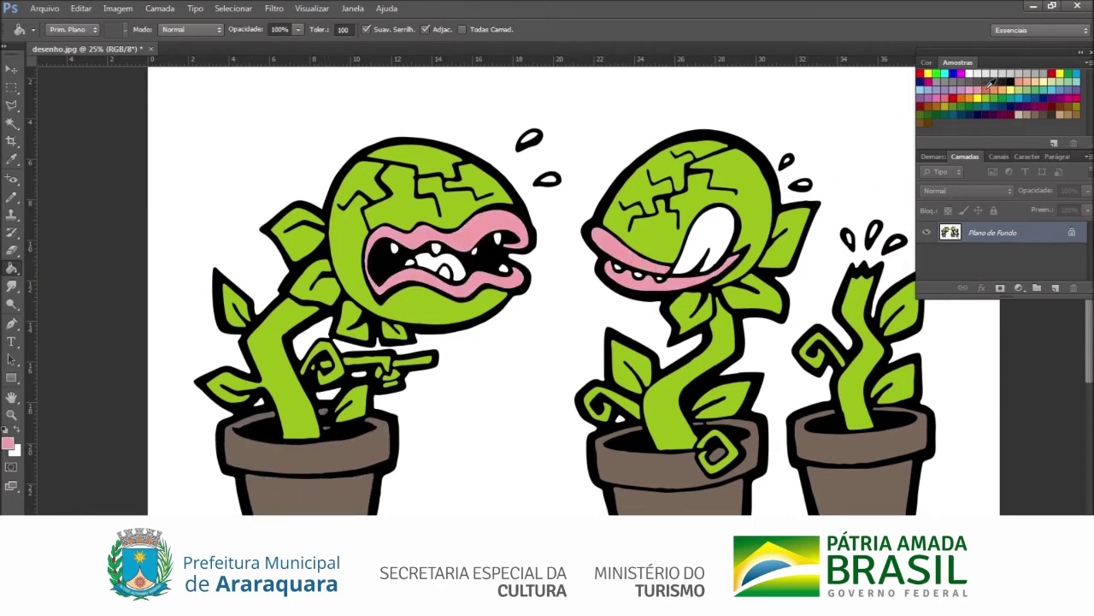
# Fill both plants' tongues with a darker pink swatch
pyautogui.click(942, 99)
pyautogui.click(694, 247)
pyautogui.click(453, 265)
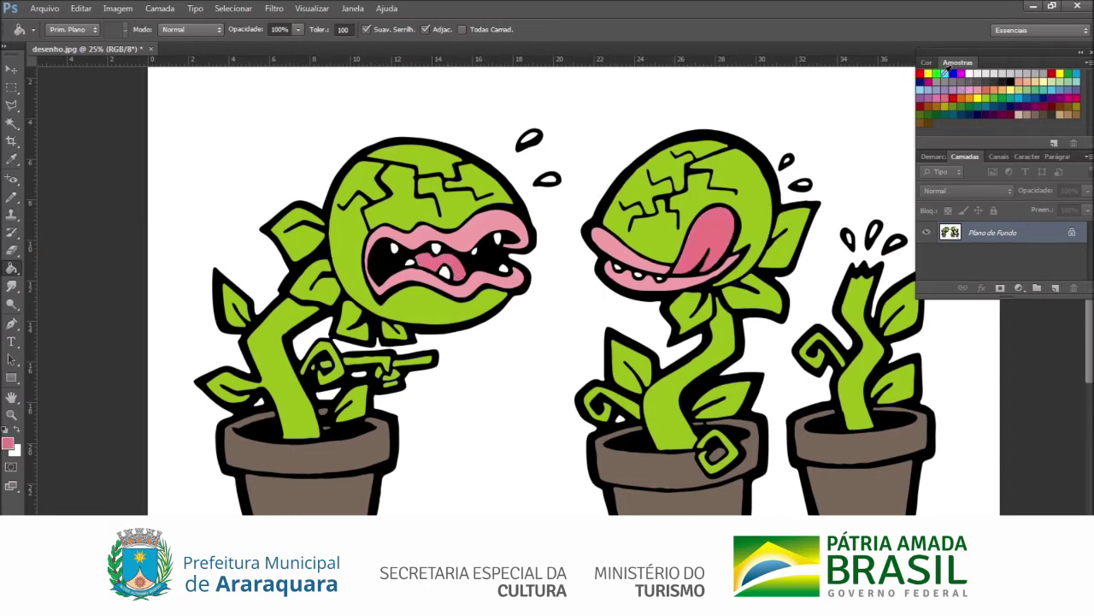
# Fill the background around the plants and the enclosed white areas of the signature with light blue
pyautogui.click(918, 90)
pyautogui.click(847, 135)
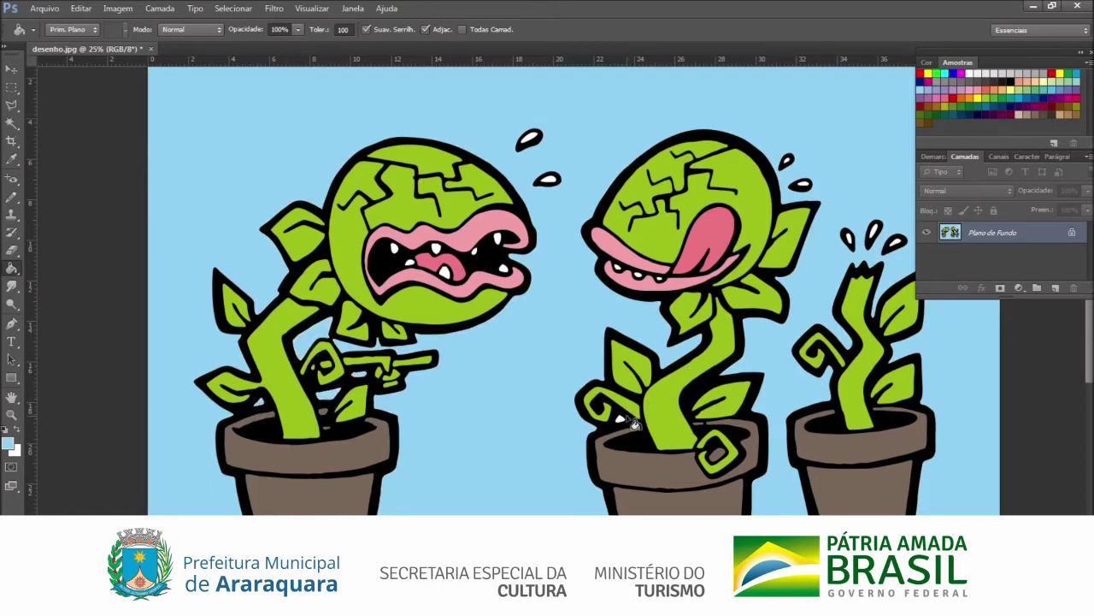
pyautogui.click(11, 414)
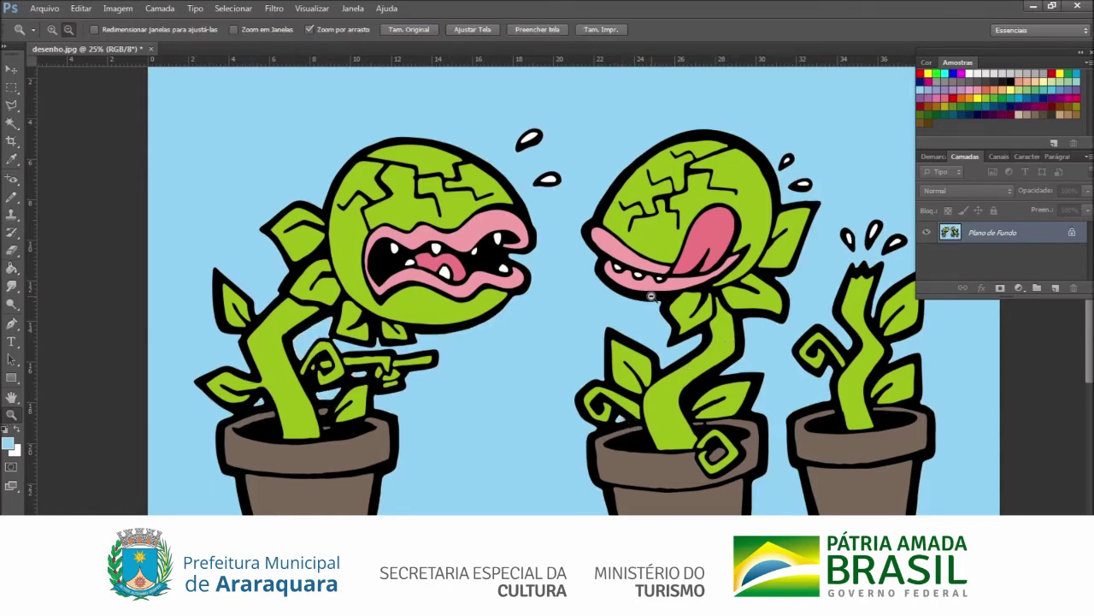
pyautogui.keyDown('alt'); pyautogui.click(651, 295); pyautogui.keyUp('alt')
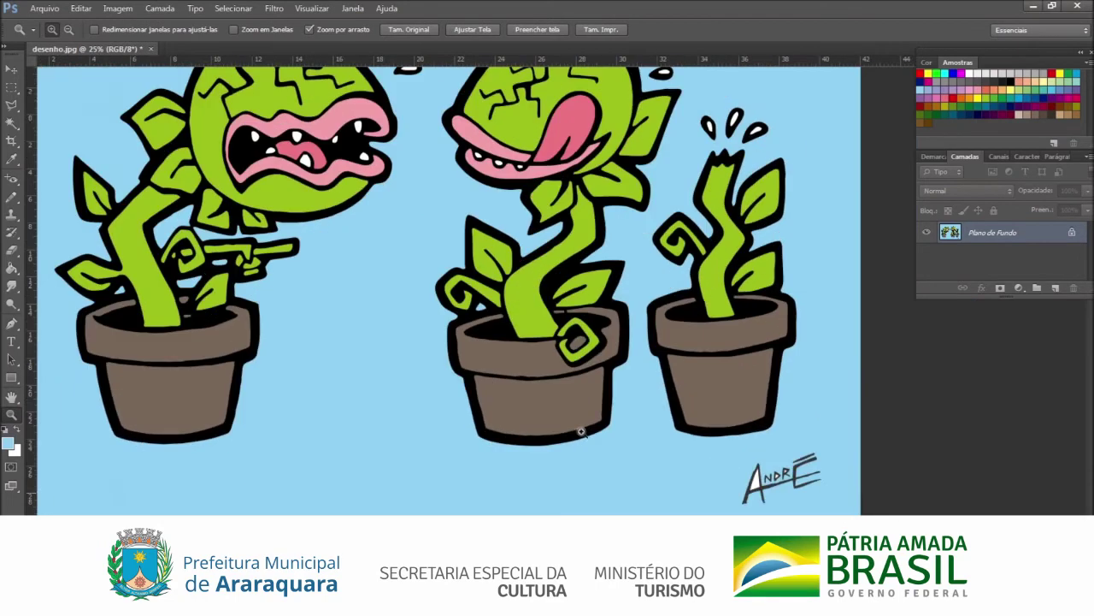
pyautogui.click(815, 494)
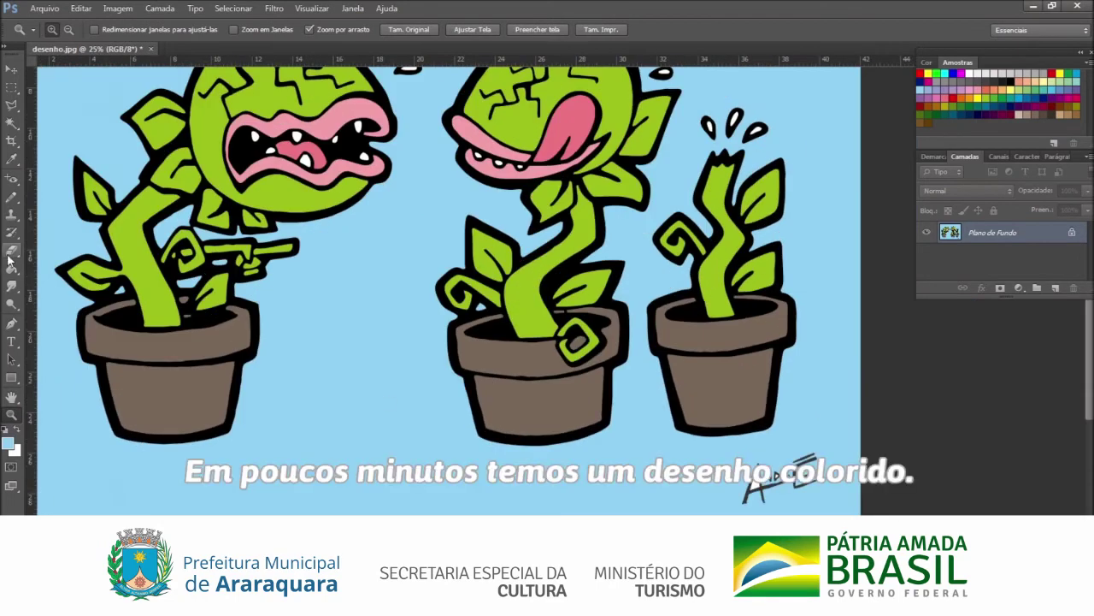
pyautogui.press('g')
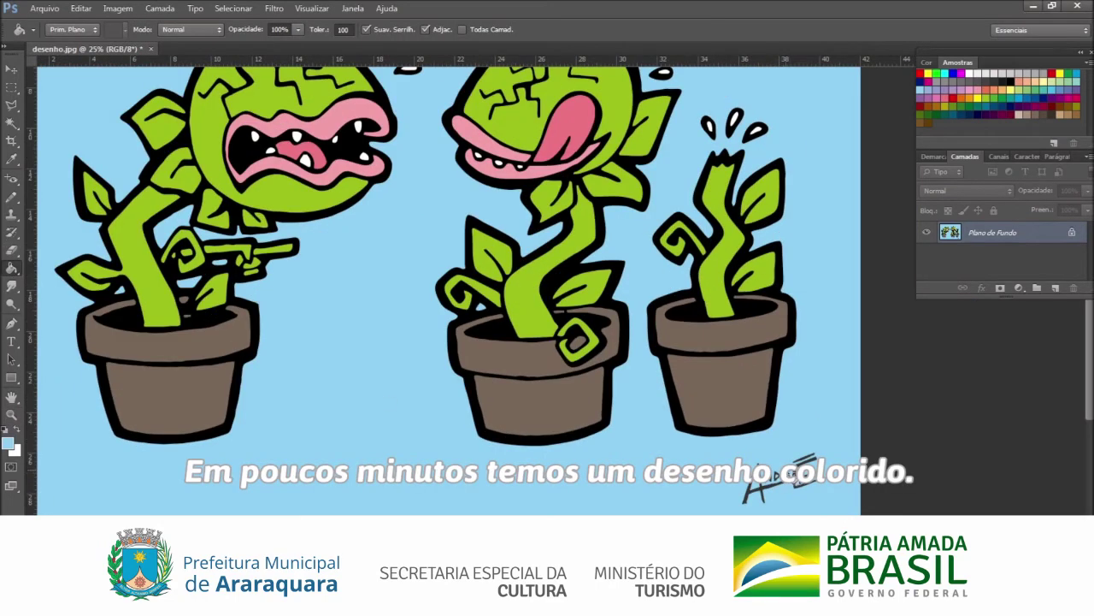
# Examine the whole coloured drawing and the edges between black lines and green fill on the left plant's head up close
pyautogui.click(11, 416)
pyautogui.hotkey('ctrl', '-')
pyautogui.hotkey('ctrl', '-')
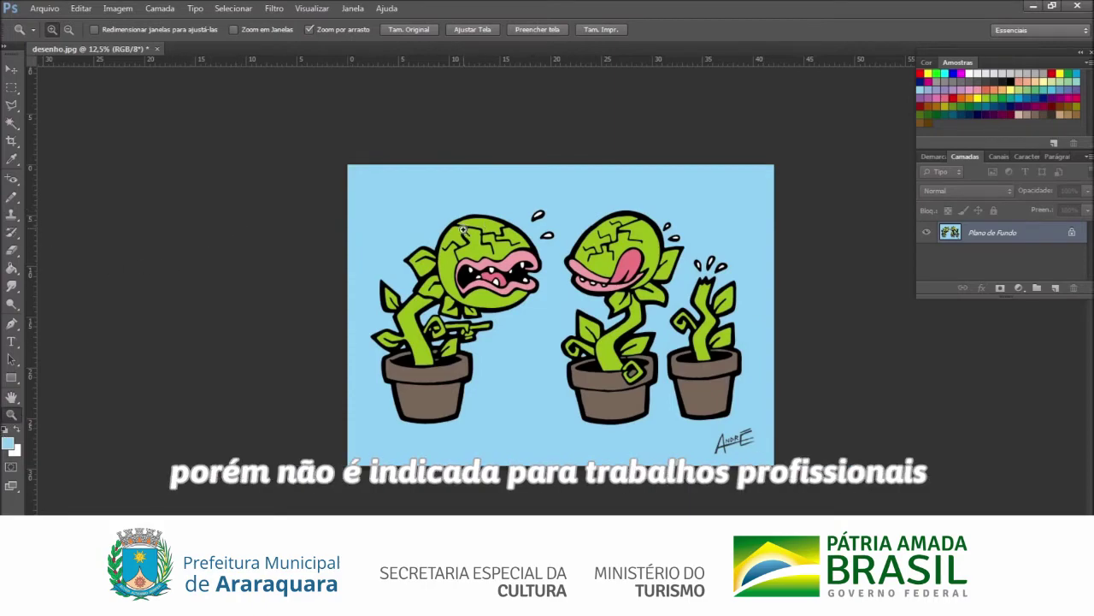
pyautogui.moveTo(463, 241); pyautogui.dragTo(640, 359)
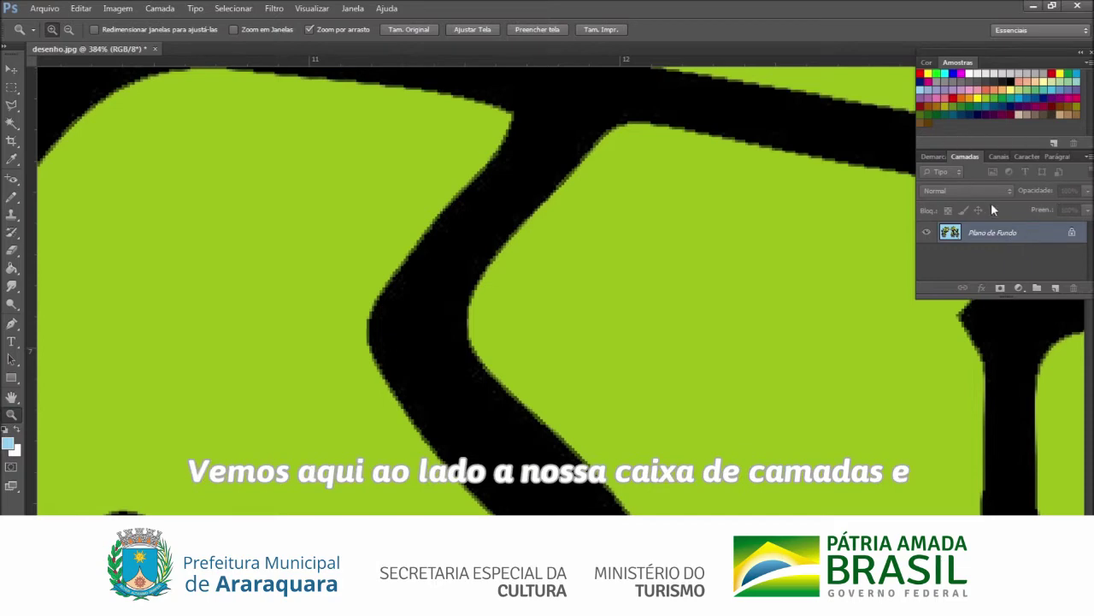
pyautogui.keyDown('alt'); pyautogui.click(570, 264); pyautogui.keyUp('alt')
pyautogui.keyDown('alt'); pyautogui.click(569, 264); pyautogui.keyUp('alt')
pyautogui.keyDown('alt'); pyautogui.click(569, 264); pyautogui.keyUp('alt')
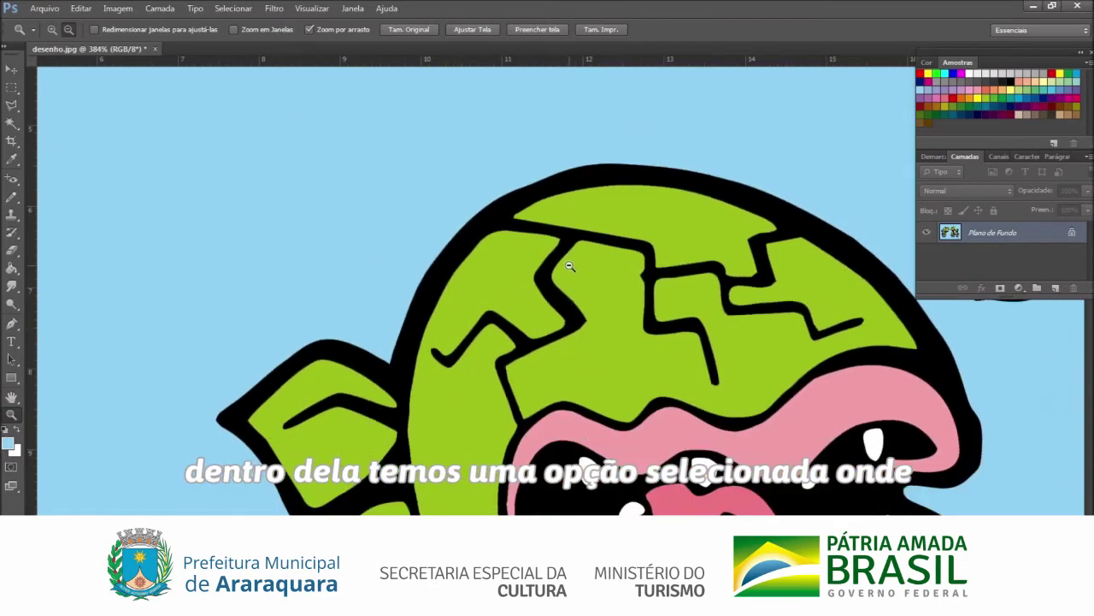
pyautogui.keyDown('alt'); pyautogui.click(588, 280); pyautogui.keyUp('alt')
pyautogui.keyDown('alt'); pyautogui.click(588, 279); pyautogui.keyUp('alt')
pyautogui.keyDown('alt'); pyautogui.click(588, 280); pyautogui.keyUp('alt')
# Revert desenho.jpg to its uncoloured saved version and convert the locked background into a regular layer with the default settings
pyautogui.click(45, 8)
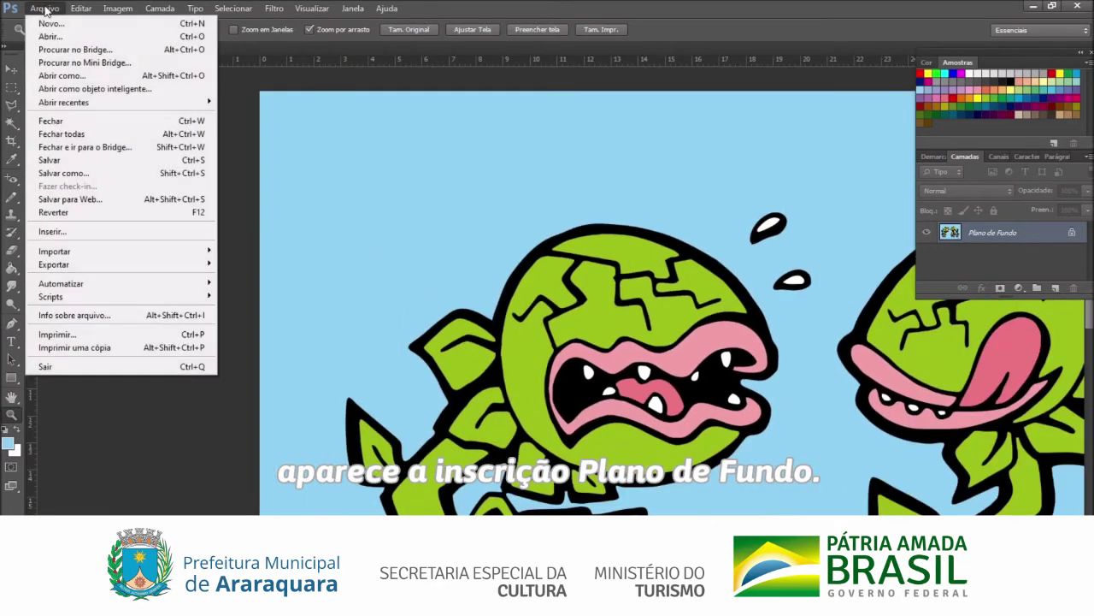
pyautogui.press('Escape')
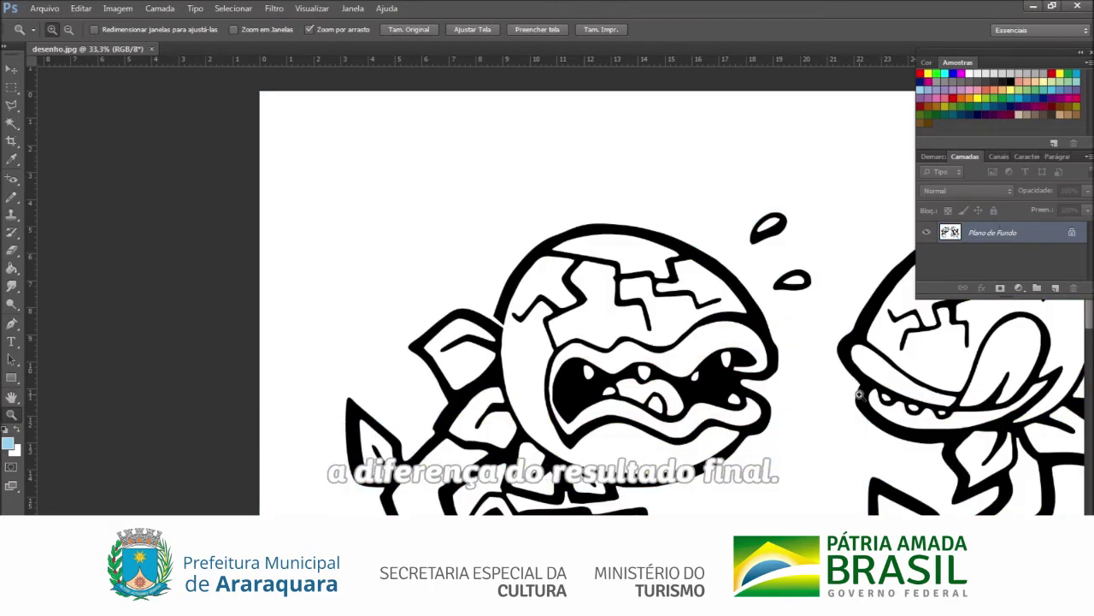
pyautogui.doubleClick(1012, 236)
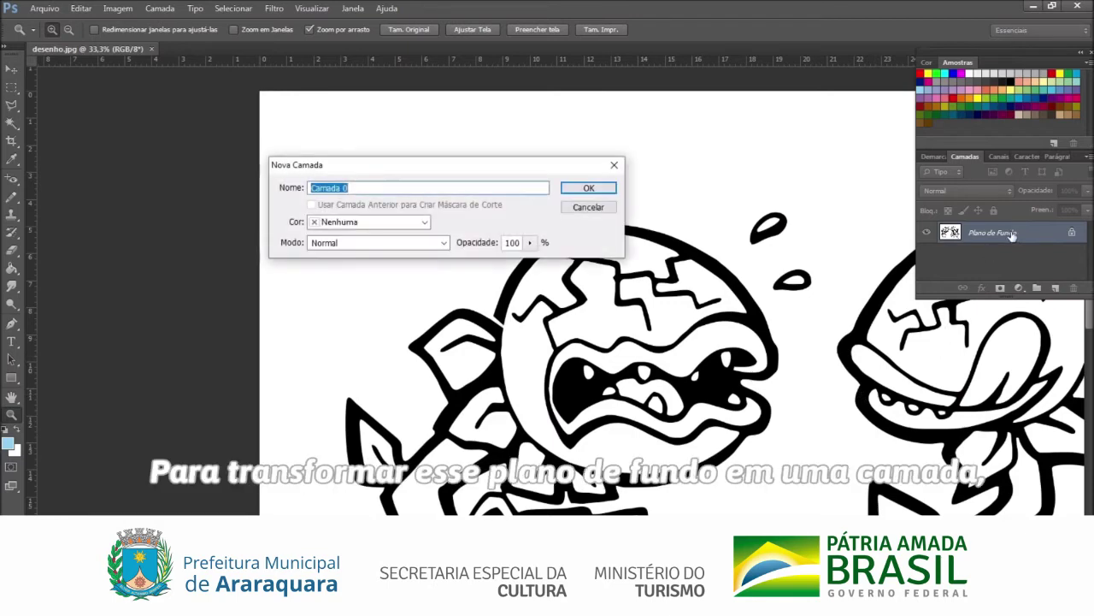
pyautogui.click(590, 188)
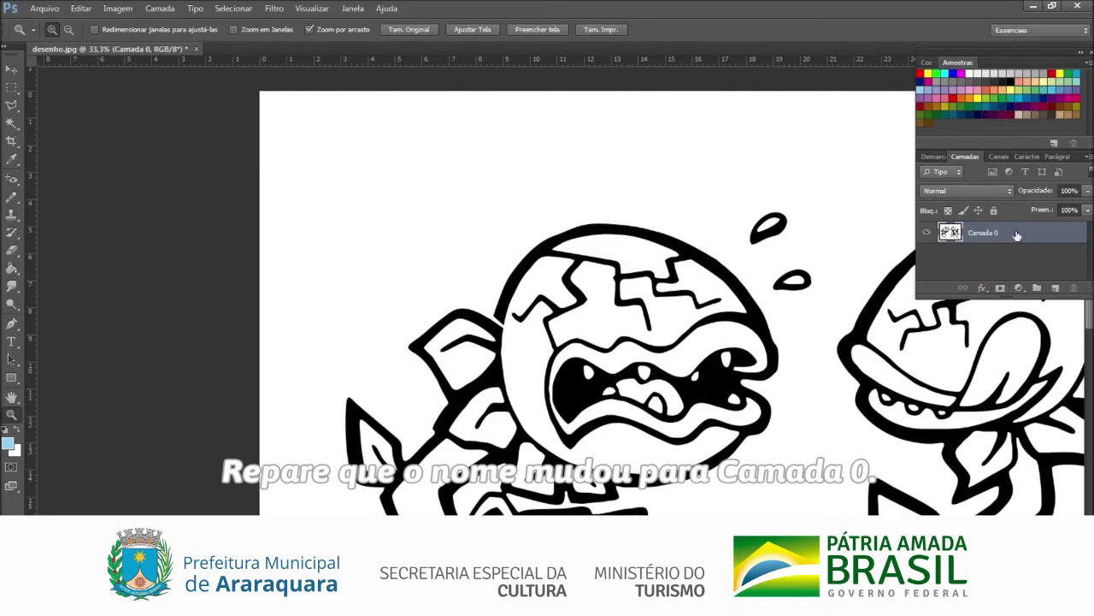
pyautogui.click(1055, 289)
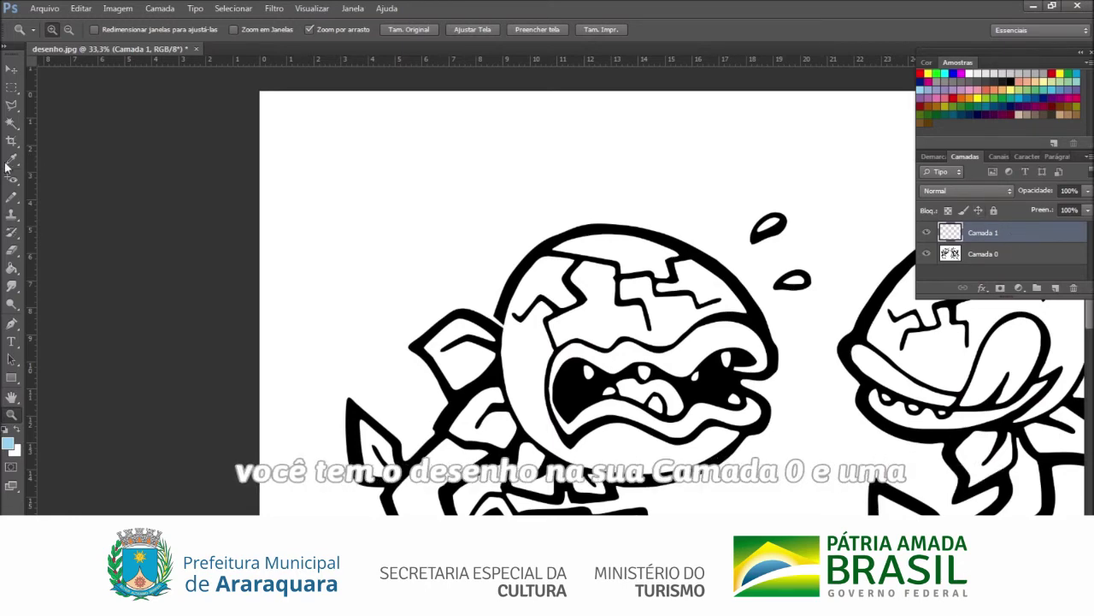
pyautogui.click(12, 196)
pyautogui.moveTo(342, 194)
pyautogui.mouseDown()
pyautogui.moveTo(386, 176)
pyautogui.moveTo(527, 187)
pyautogui.moveTo(568, 170)
pyautogui.mouseUp()
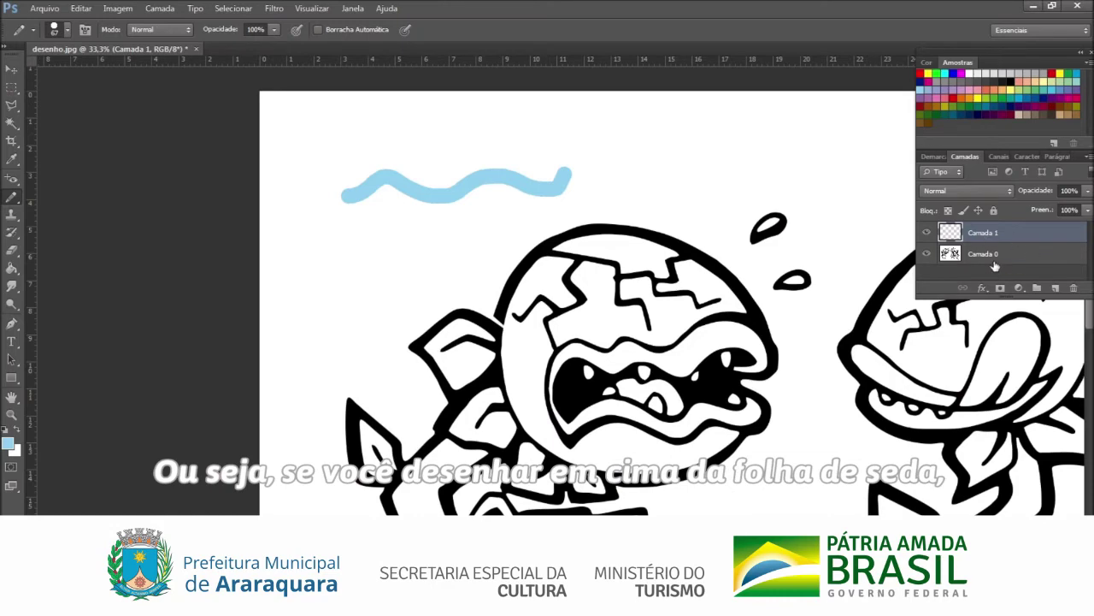
pyautogui.moveTo(983, 233)
pyautogui.mouseDown()
pyautogui.moveTo(1001, 257)
pyautogui.moveTo(1074, 287)
pyautogui.mouseUp()
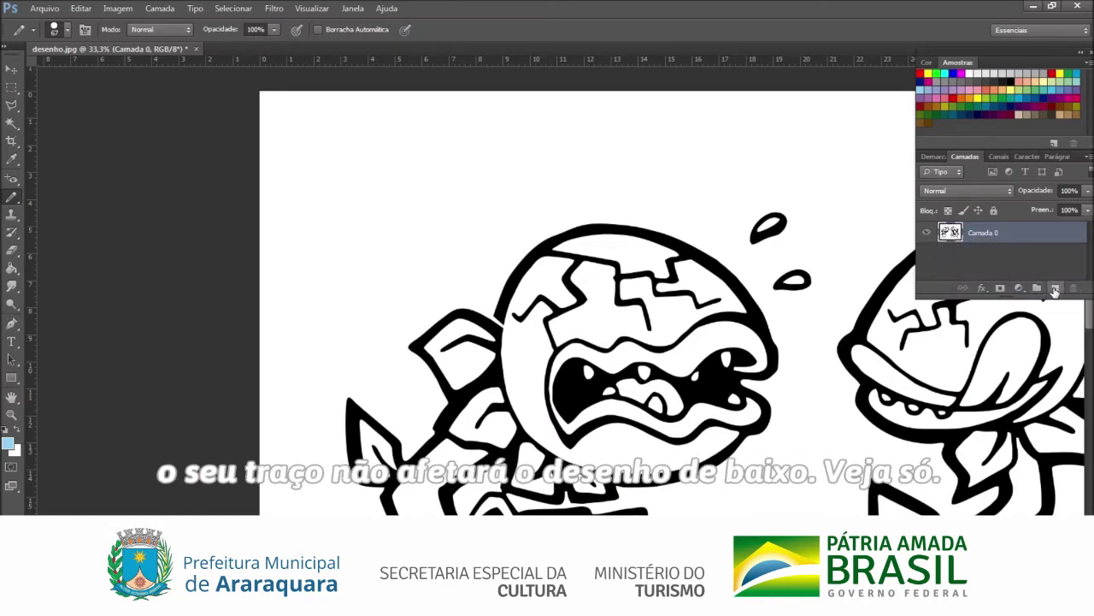
# Add a new layer above the drawing and draw a light blue wavy line over the left plant with the 67 px Pencil
pyautogui.click(1055, 288)
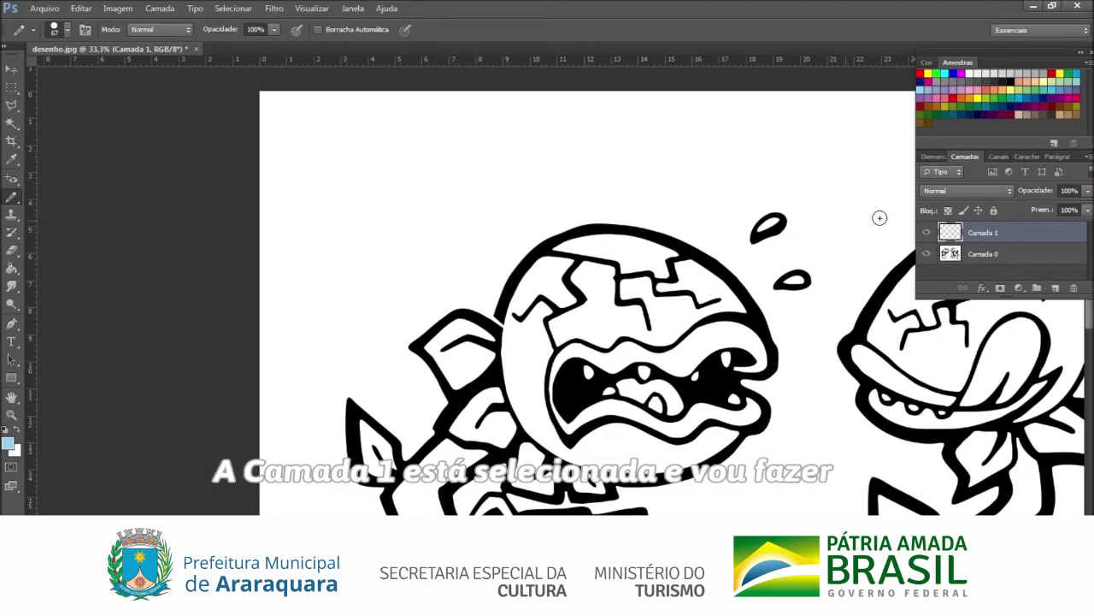
pyautogui.moveTo(362, 203)
pyautogui.mouseDown()
pyautogui.moveTo(444, 145)
pyautogui.moveTo(696, 158)
pyautogui.mouseUp()
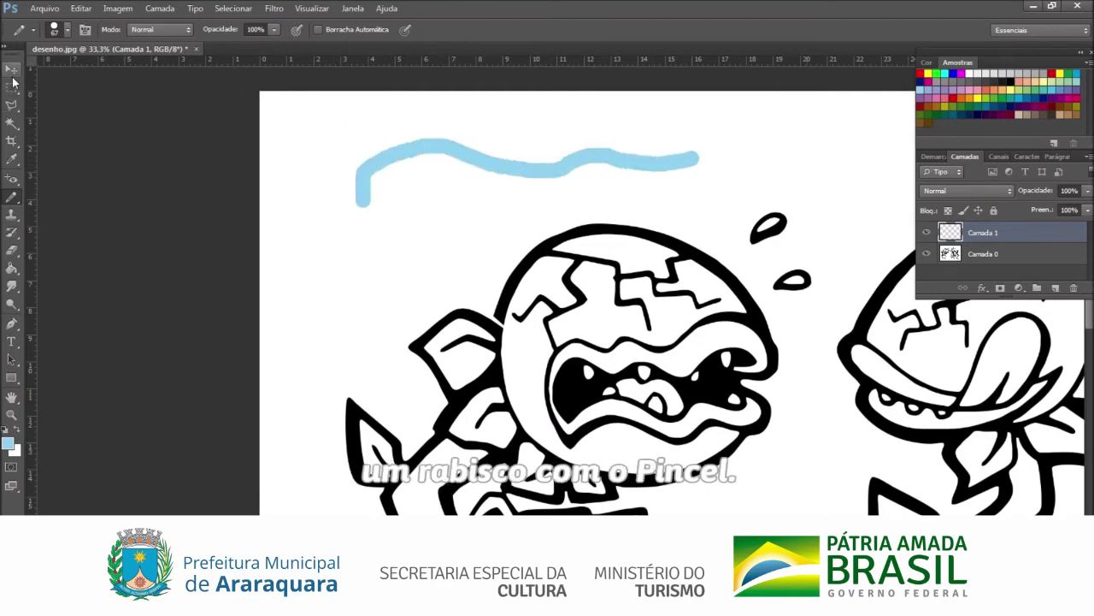
# Shift the light blue line slightly down over the drawing and delete its layer, Camada 1
pyautogui.click(11, 69)
pyautogui.moveTo(487, 167)
pyautogui.mouseDown()
pyautogui.moveTo(506, 355)
pyautogui.moveTo(495, 224)
pyautogui.moveTo(530, 183)
pyautogui.moveTo(756, 389)
pyautogui.moveTo(629, 415)
pyautogui.moveTo(707, 215)
pyautogui.moveTo(684, 410)
pyautogui.moveTo(462, 223)
pyautogui.moveTo(485, 169)
pyautogui.mouseUp()
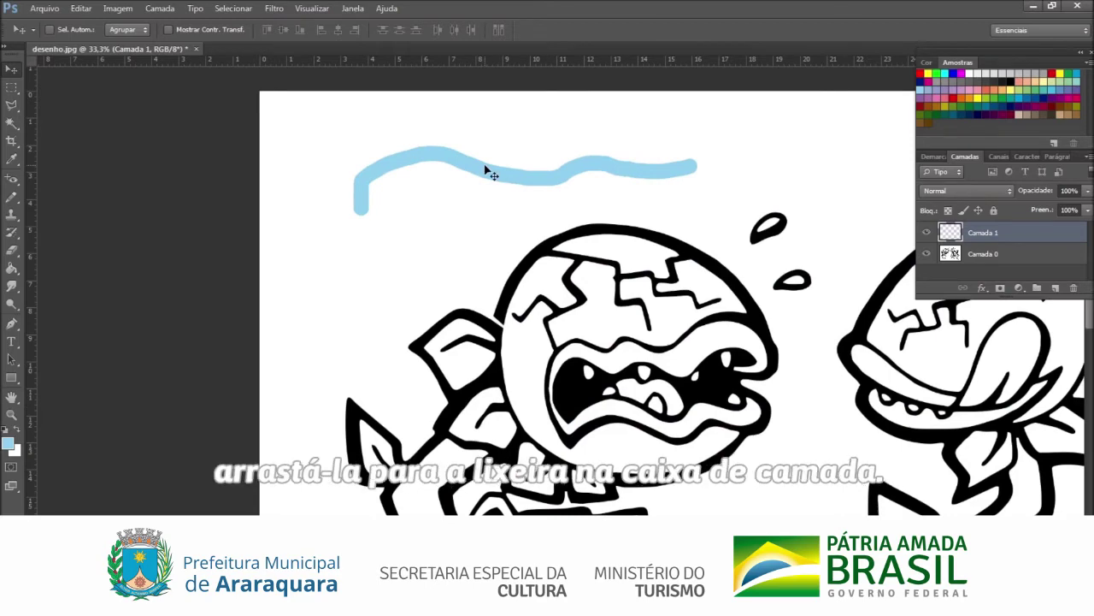
pyautogui.moveTo(991, 240); pyautogui.dragTo(1082, 287)
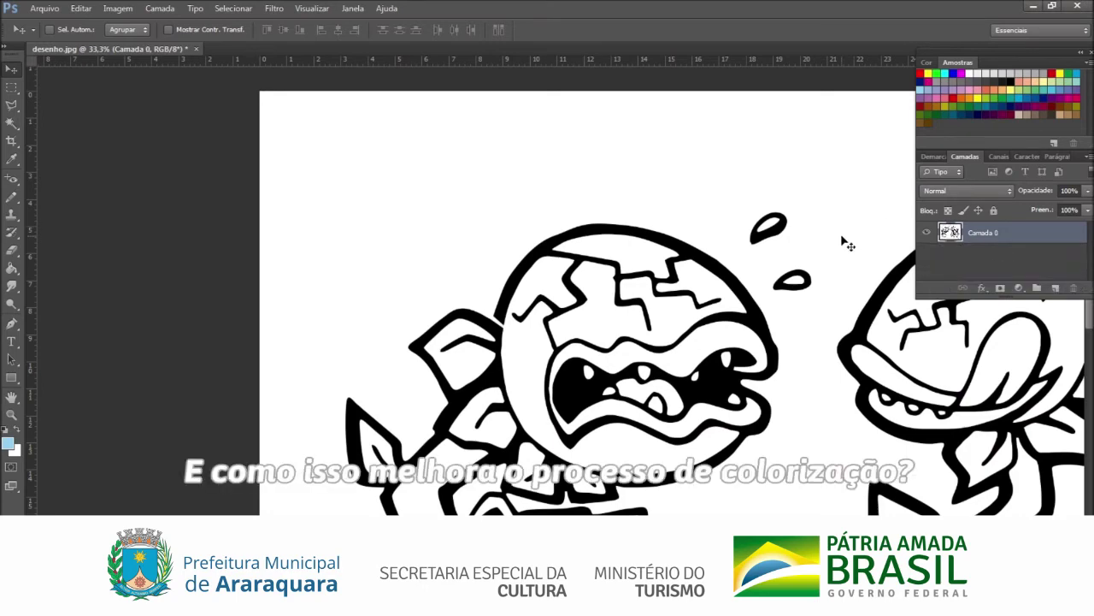
# Add a new layer beneath the drawing layer and set the drawing layer's blend mode to Multiplicação
pyautogui.click(1056, 288)
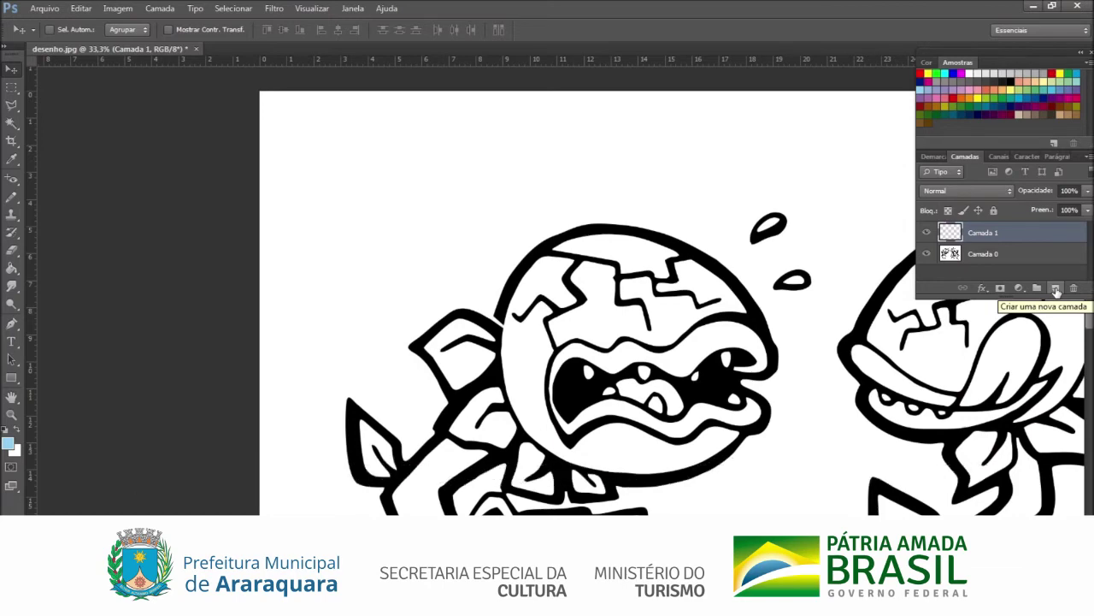
pyautogui.moveTo(1018, 233); pyautogui.dragTo(1017, 275)
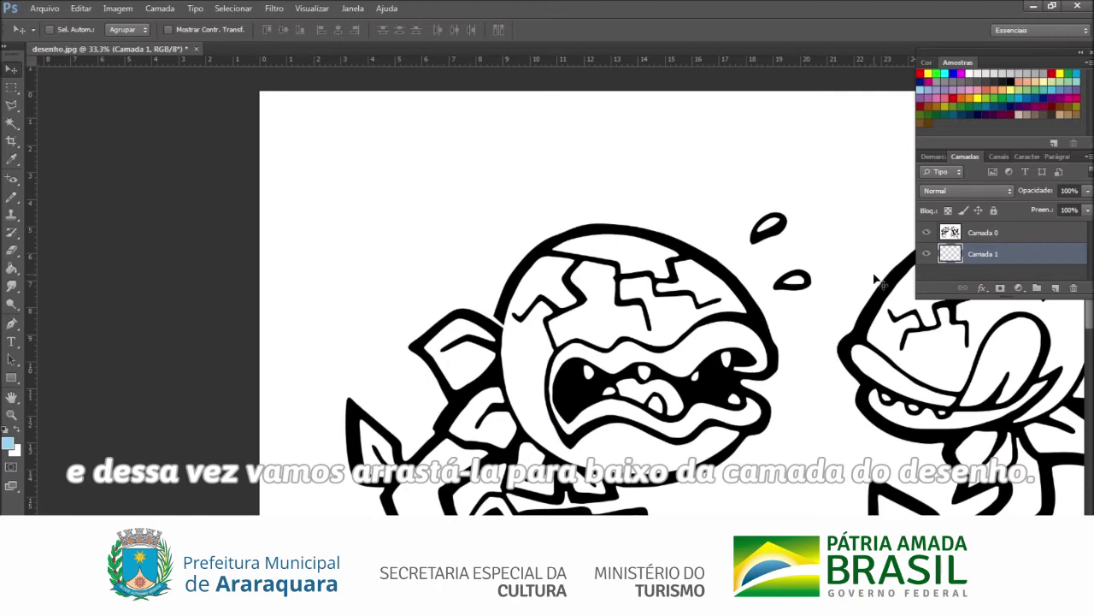
pyautogui.click(1007, 237)
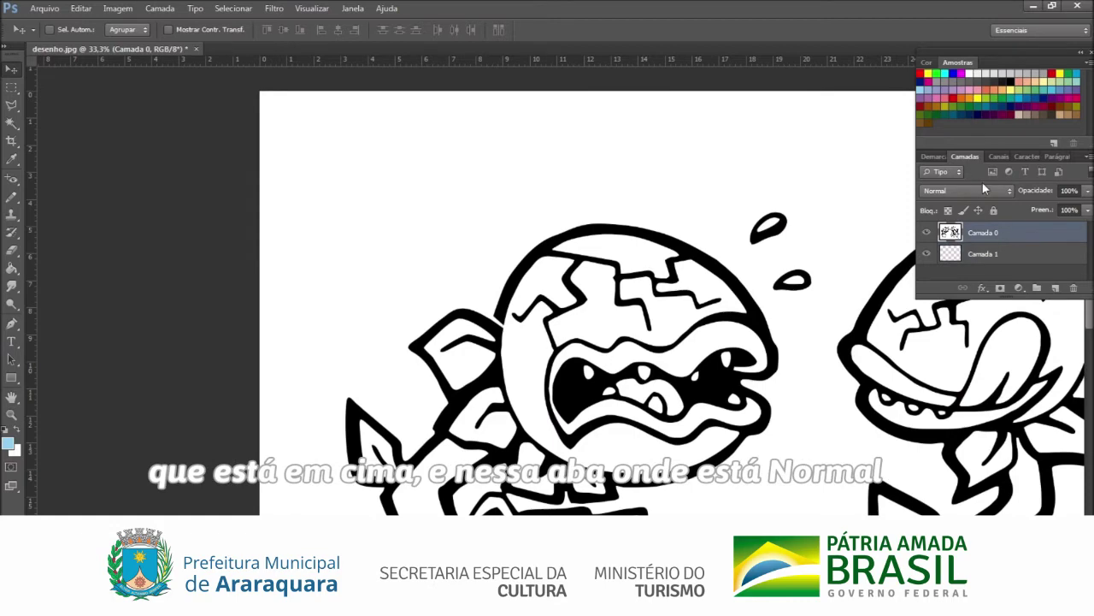
pyautogui.click(1012, 189)
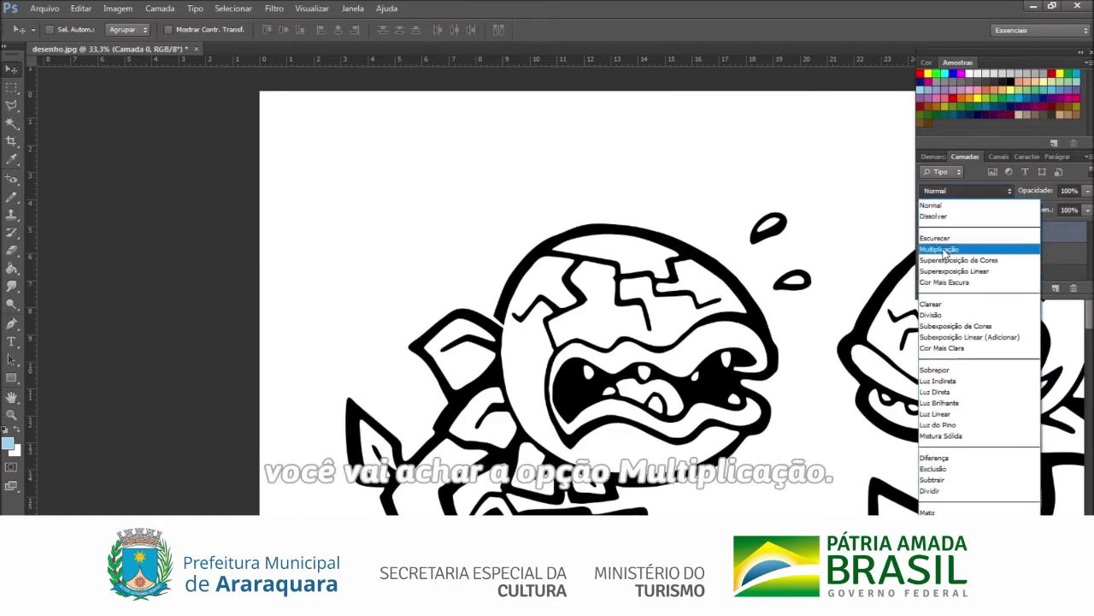
pyautogui.click(968, 249)
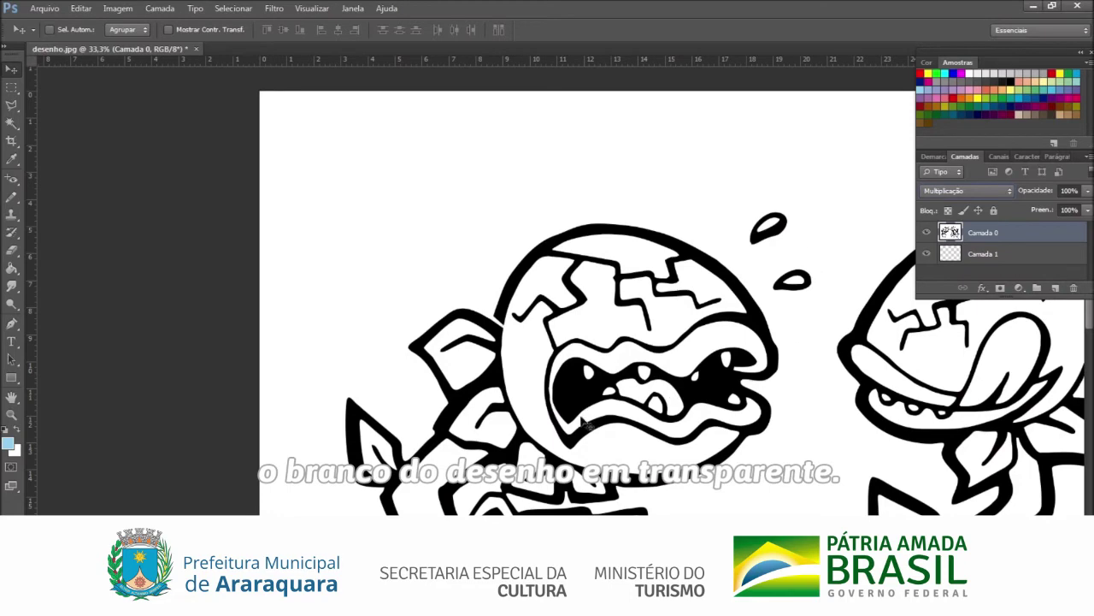
# Try two light blue wavy Pencil lines across both plant heads on the lower layer, and undo them
pyautogui.press('b')
pyautogui.click(983, 255)
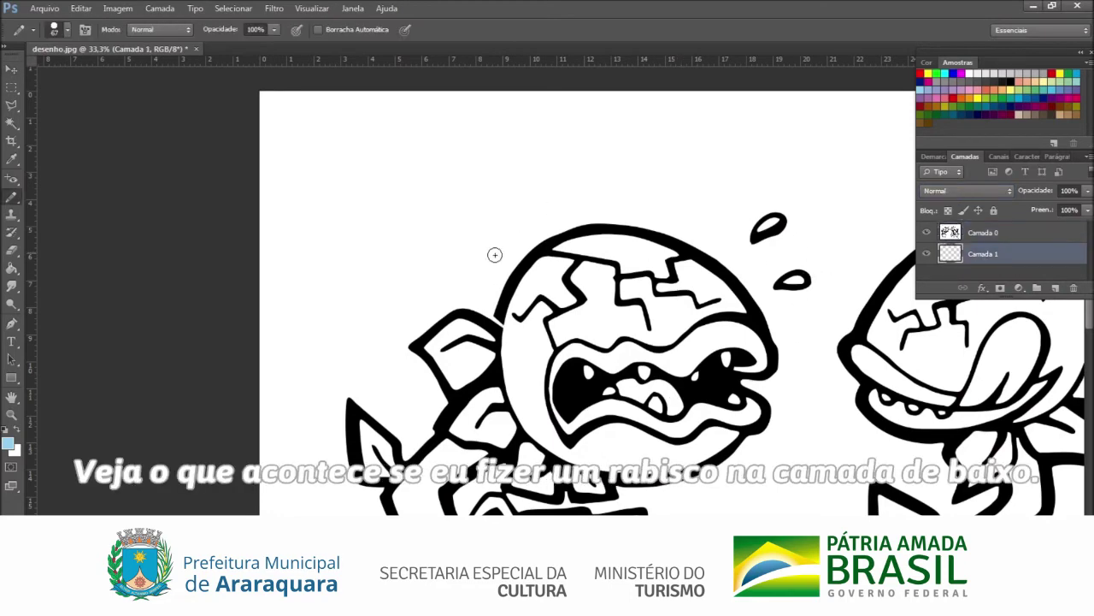
pyautogui.moveTo(381, 302)
pyautogui.mouseDown()
pyautogui.moveTo(676, 302)
pyautogui.moveTo(800, 352)
pyautogui.moveTo(952, 379)
pyautogui.moveTo(1031, 337)
pyautogui.mouseUp()
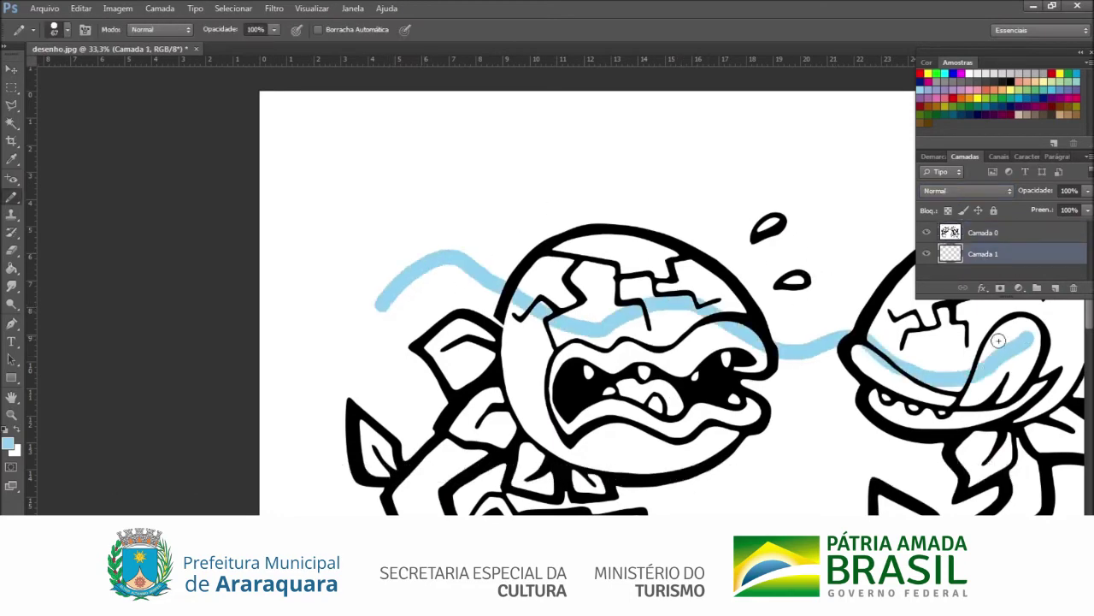
pyautogui.moveTo(362, 417)
pyautogui.mouseDown()
pyautogui.moveTo(517, 379)
pyautogui.moveTo(691, 445)
pyautogui.moveTo(896, 462)
pyautogui.moveTo(1007, 409)
pyautogui.mouseUp()
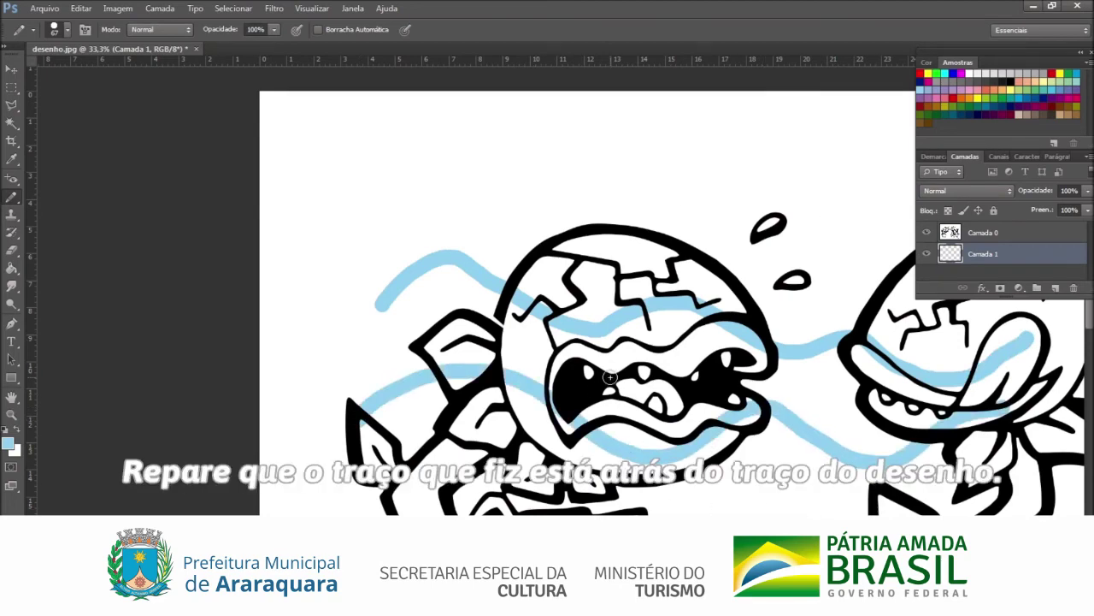
pyautogui.hotkey('ctrl', 'alt', 'z')
pyautogui.hotkey('ctrl', 'alt', 'z')
pyautogui.hotkey('ctrl', 'alt', 'z')
pyautogui.hotkey('ctrl', 'alt', 'z')
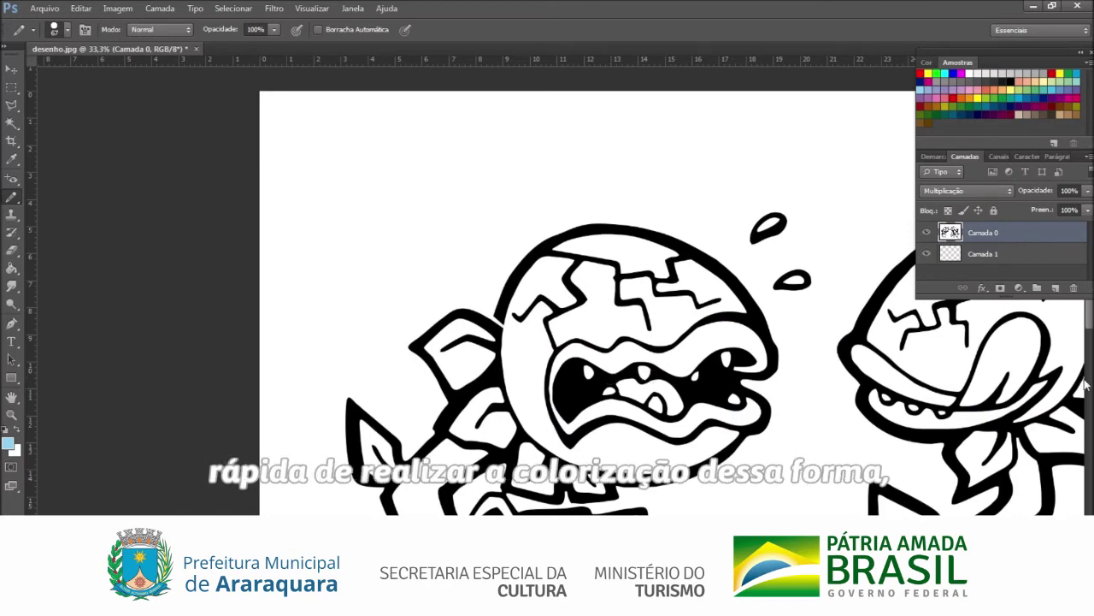
# Outline the head, leaves and stem of the plant with its tongue out using the Polygonal Lasso, staying within the black lines and excluding the mouth
pyautogui.click(11, 104)
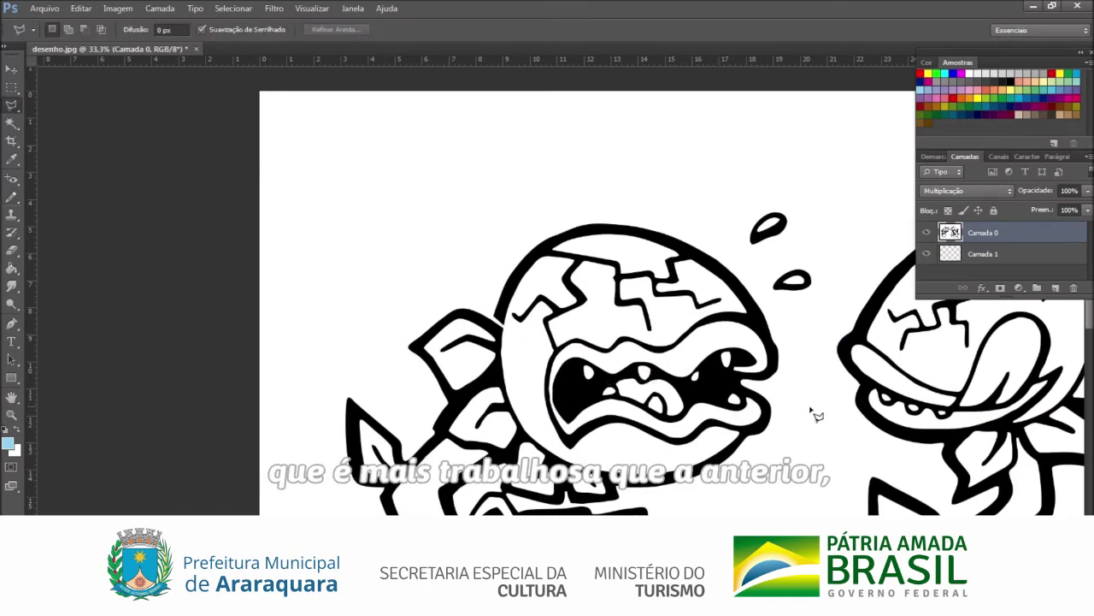
pyautogui.hscroll(10, 548, 299)
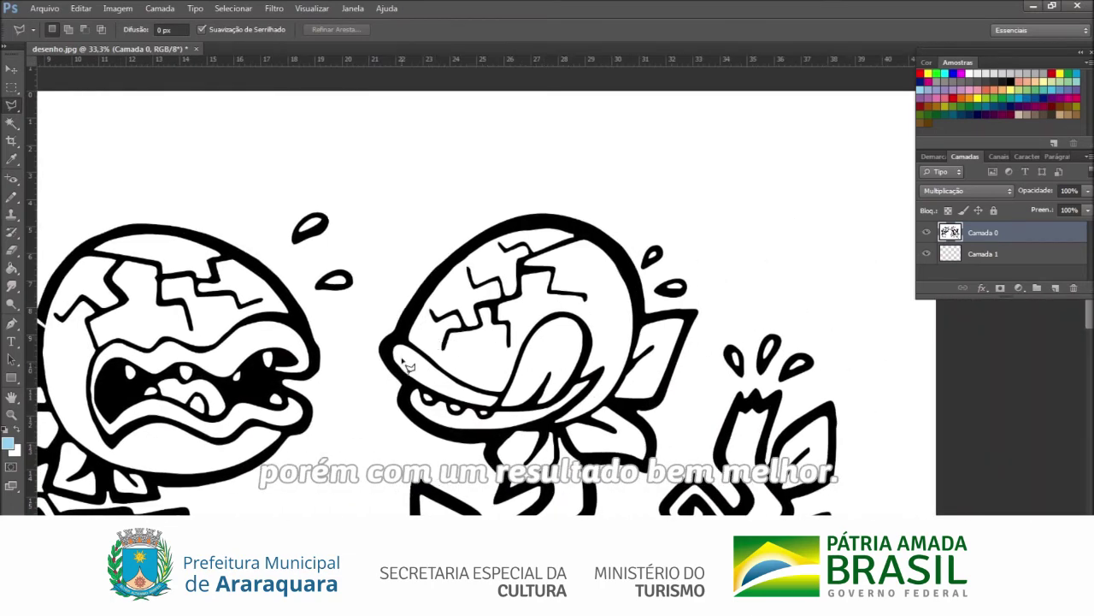
pyautogui.moveTo(407, 341); pyautogui.dragTo(446, 288)
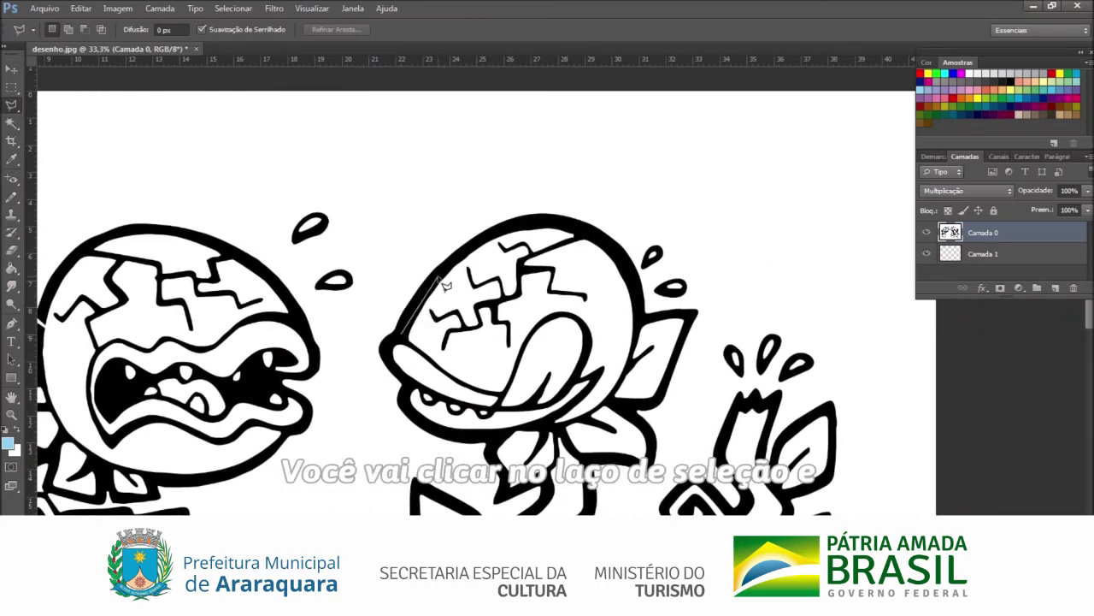
pyautogui.moveTo(496, 246); pyautogui.dragTo(556, 229)
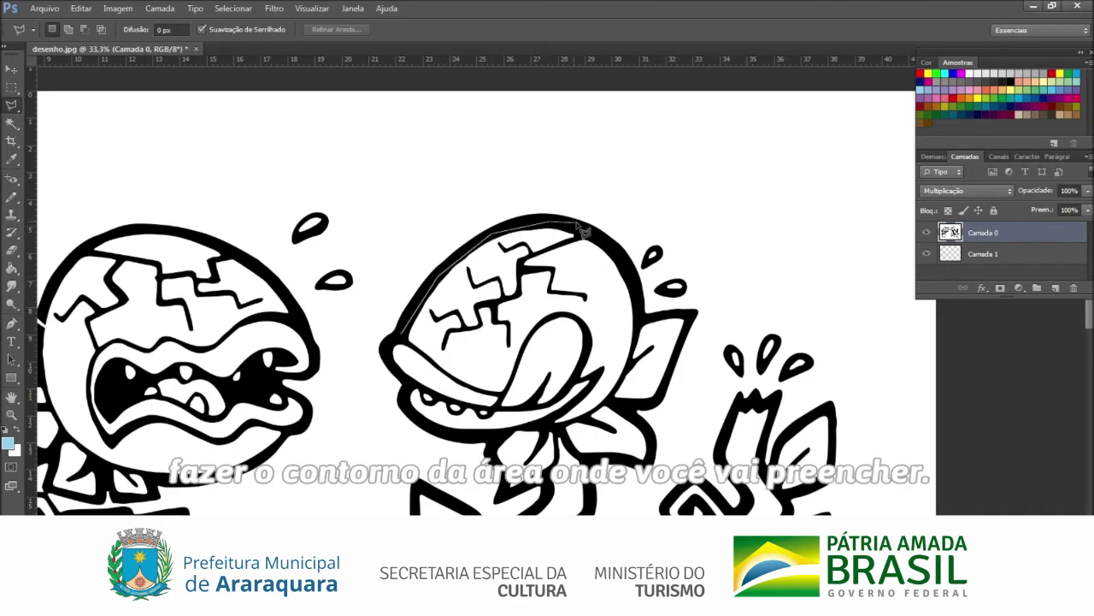
pyautogui.moveTo(617, 266)
pyautogui.mouseDown()
pyautogui.moveTo(642, 320)
pyautogui.moveTo(694, 318)
pyautogui.moveTo(679, 374)
pyautogui.mouseUp()
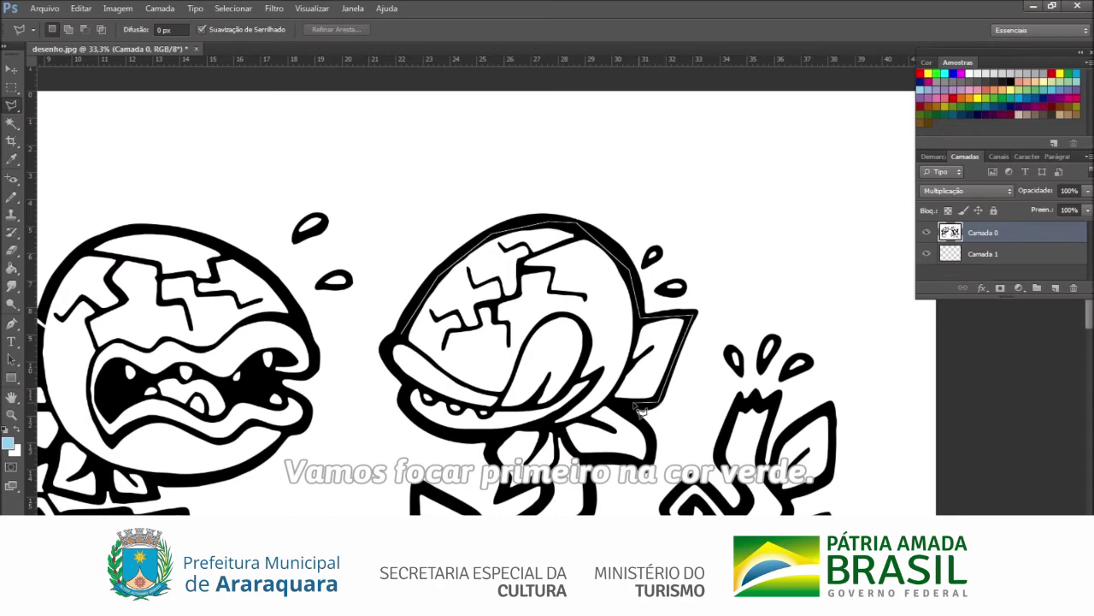
pyautogui.moveTo(640, 411); pyautogui.dragTo(633, 419)
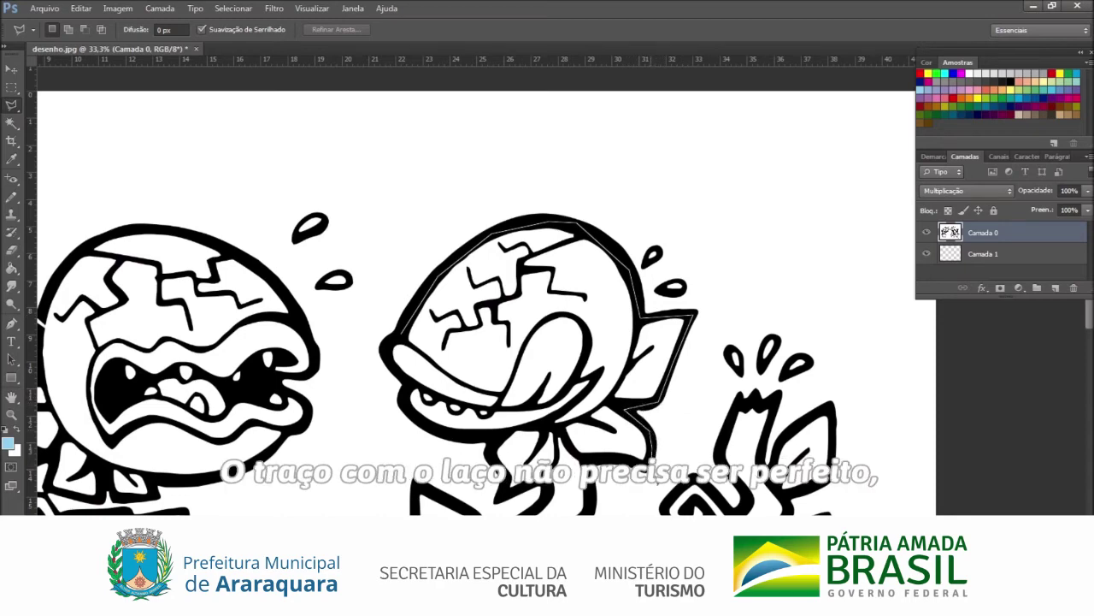
pyautogui.moveTo(653, 460); pyautogui.dragTo(594, 462)
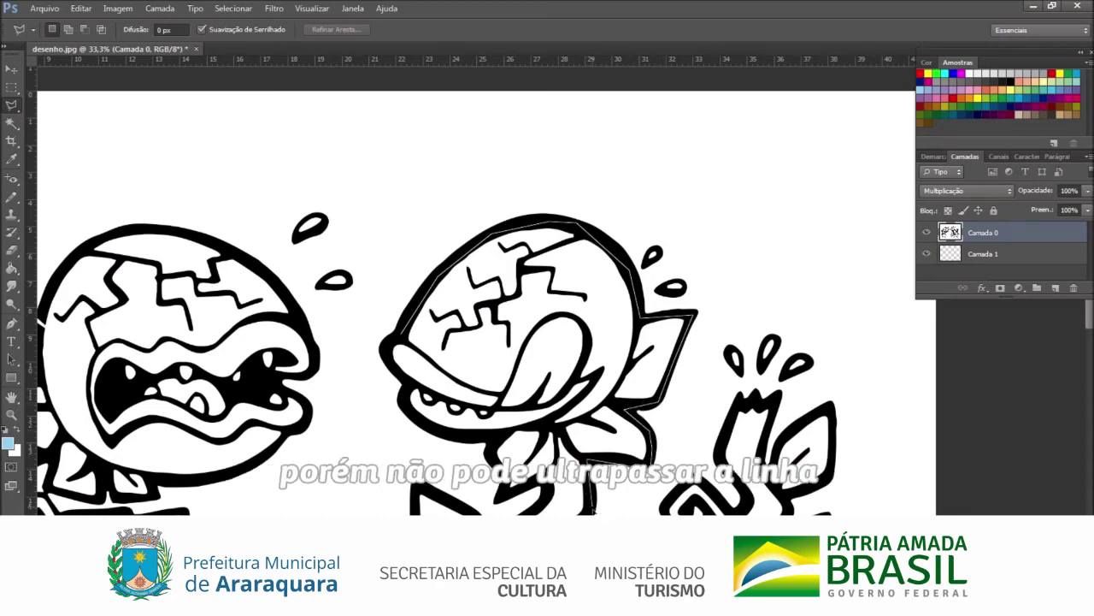
pyautogui.moveTo(596, 511)
pyautogui.mouseDown()
pyautogui.moveTo(609, 510)
pyautogui.moveTo(547, 477)
pyautogui.mouseUp()
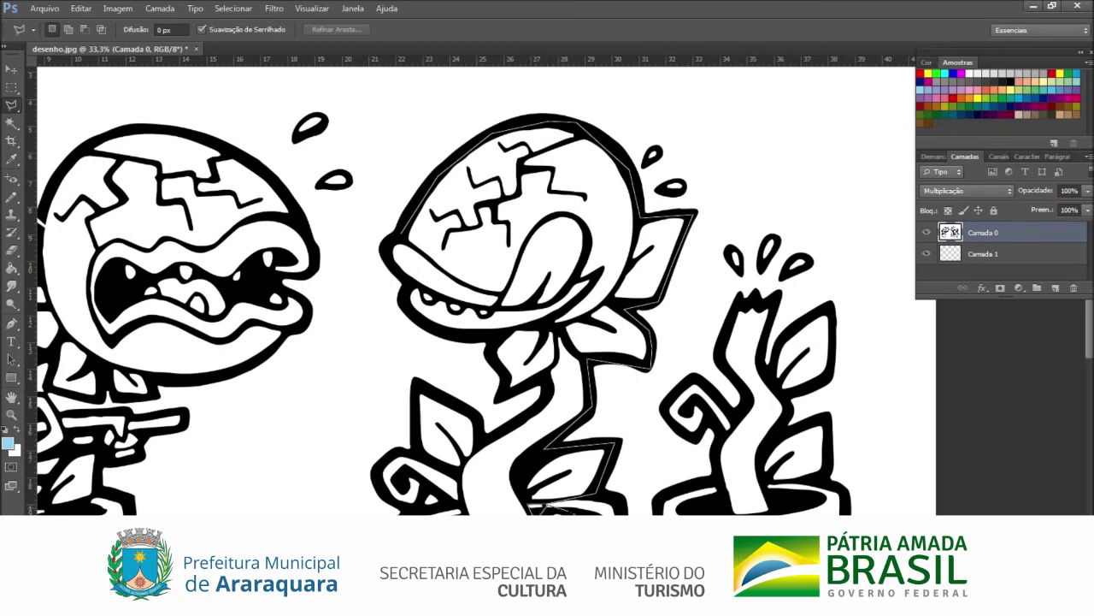
pyautogui.moveTo(543, 508); pyautogui.dragTo(583, 512)
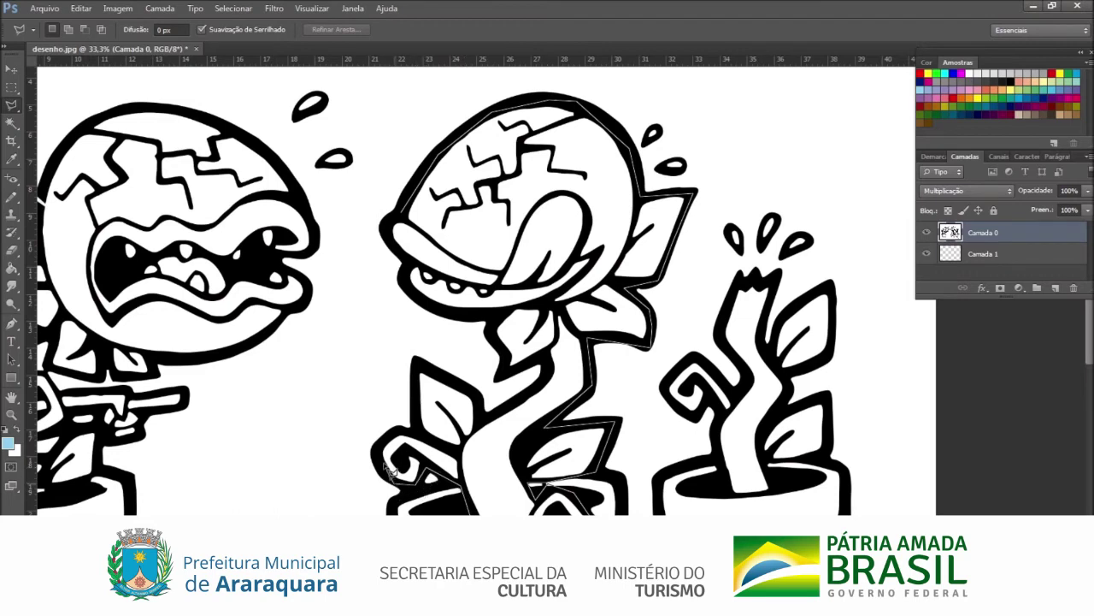
pyautogui.moveTo(419, 412)
pyautogui.mouseDown()
pyautogui.moveTo(414, 361)
pyautogui.moveTo(479, 392)
pyautogui.moveTo(489, 419)
pyautogui.mouseUp()
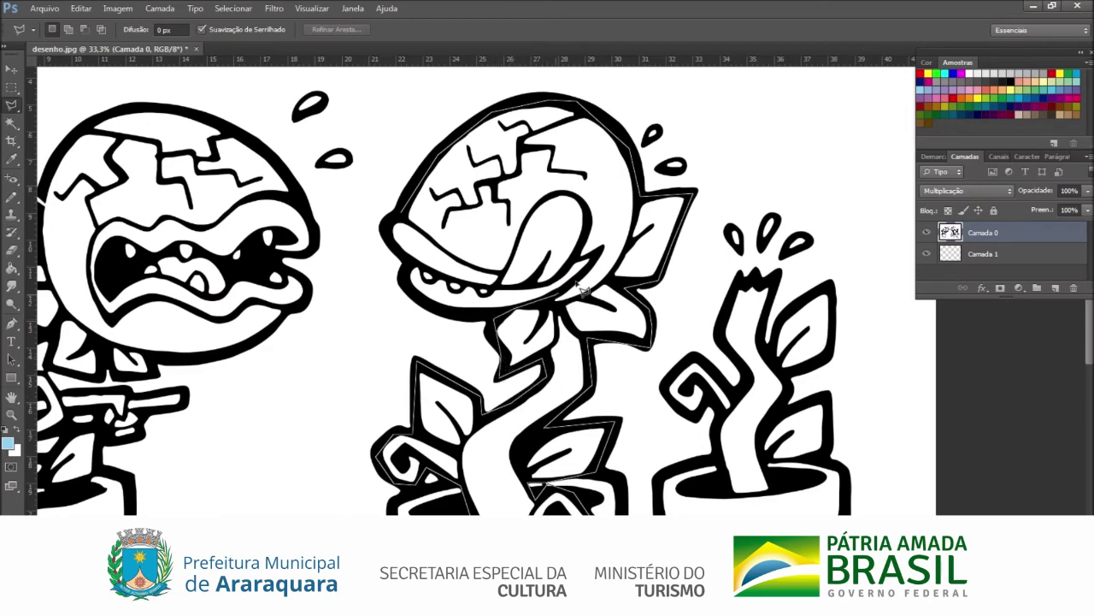
pyautogui.moveTo(583, 287); pyautogui.dragTo(606, 263)
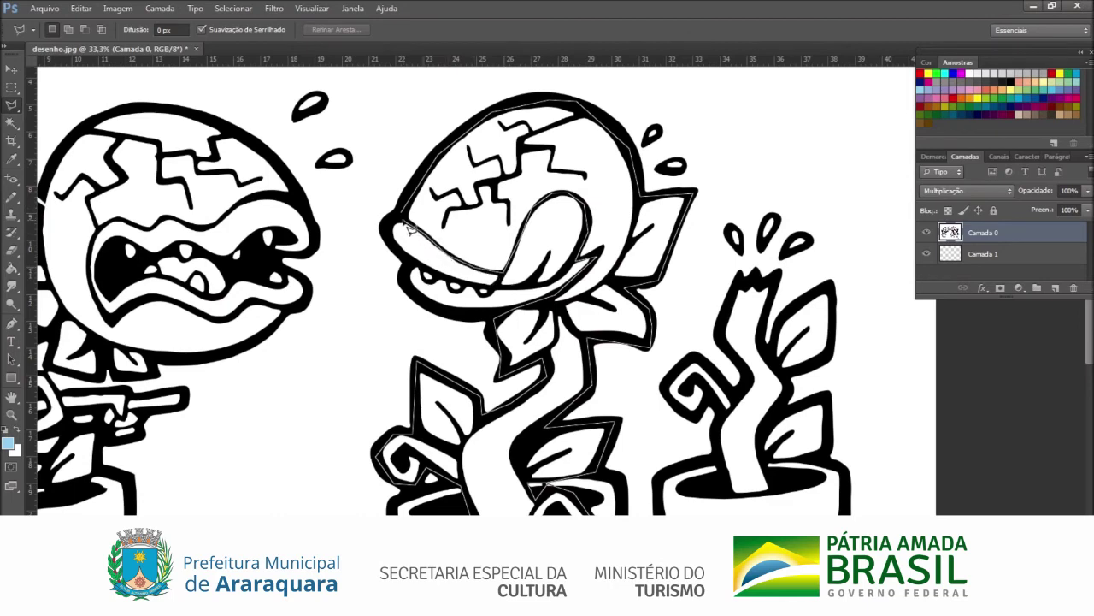
pyautogui.click(399, 220)
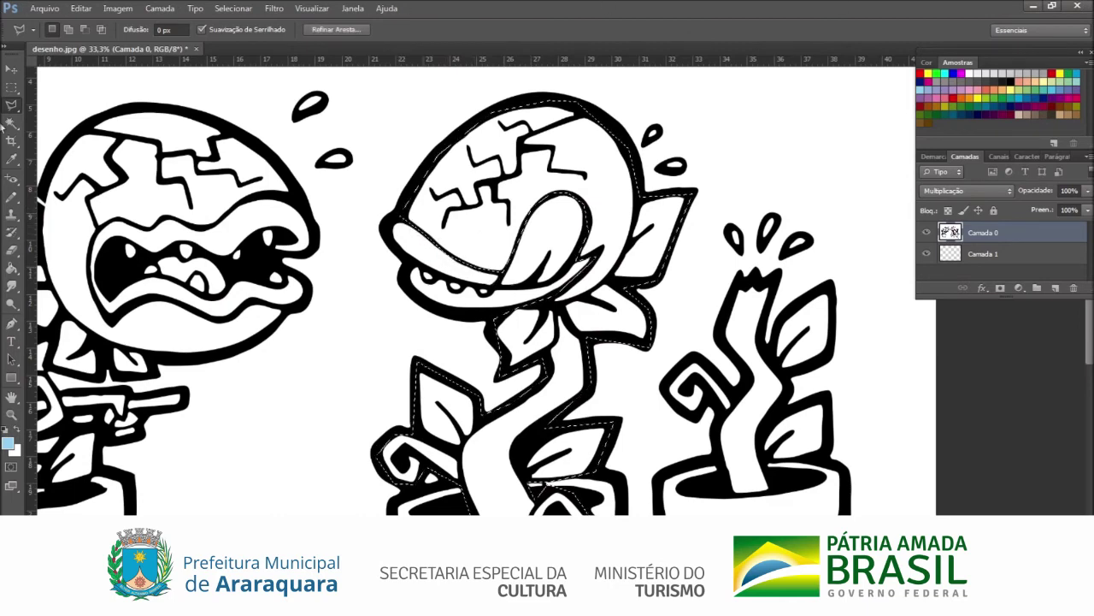
# Fill the lasso selection with light green on the lower layer, Camada 1, using the Paint Bucket, and deselect it
pyautogui.click(11, 269)
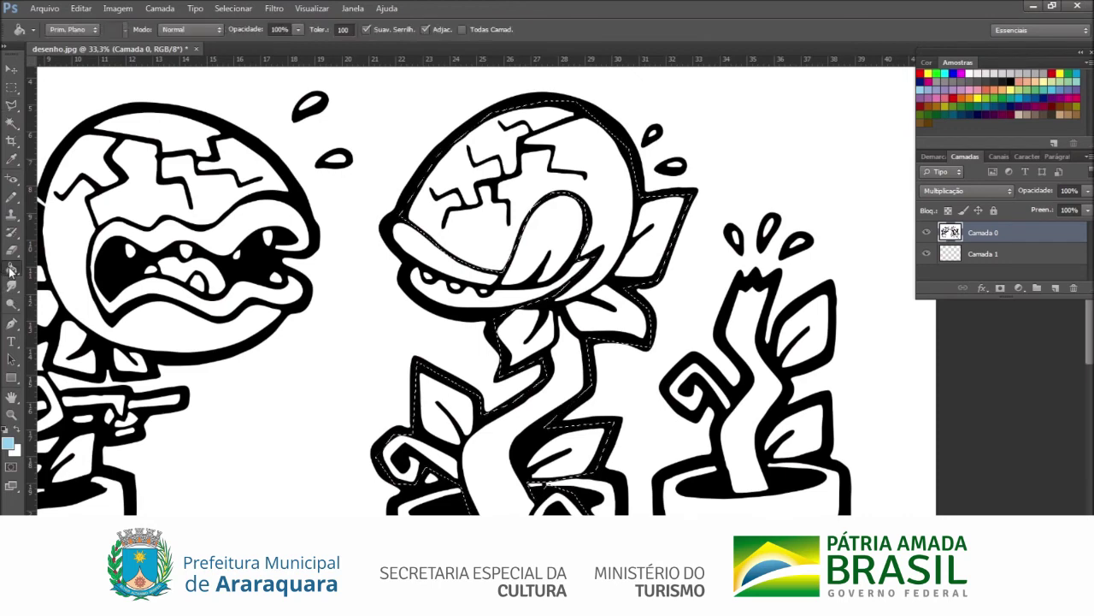
pyautogui.click(992, 255)
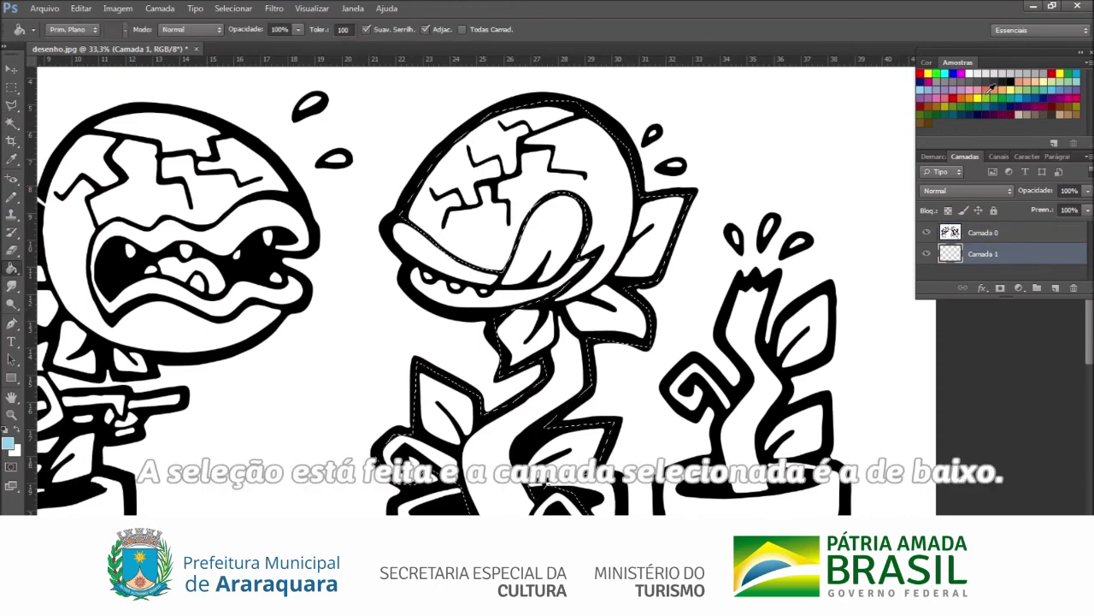
pyautogui.click(983, 97)
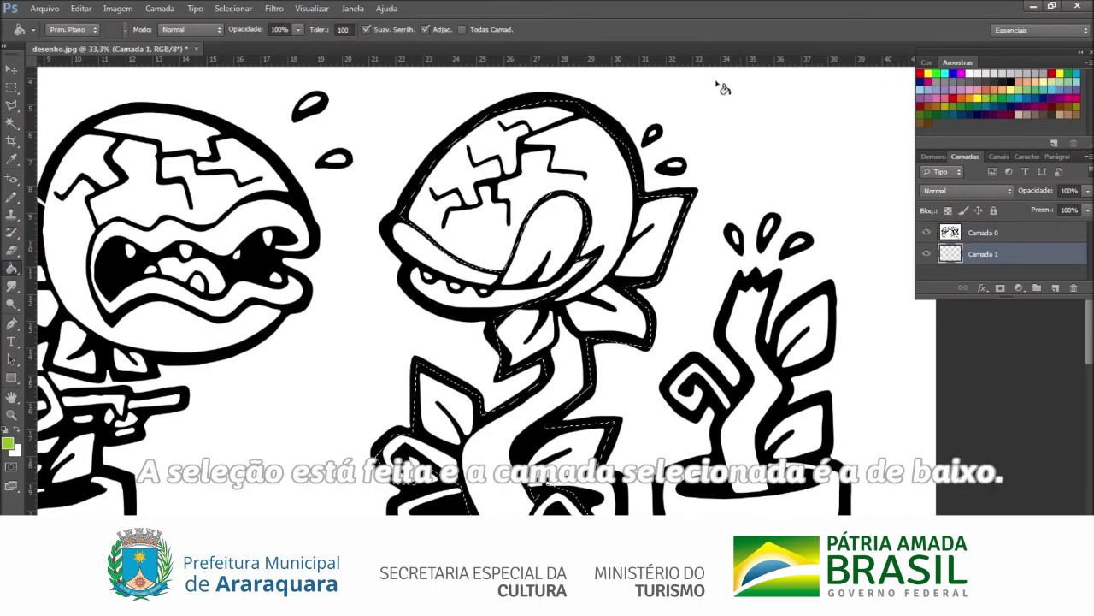
pyautogui.click(611, 190)
pyautogui.click(11, 86)
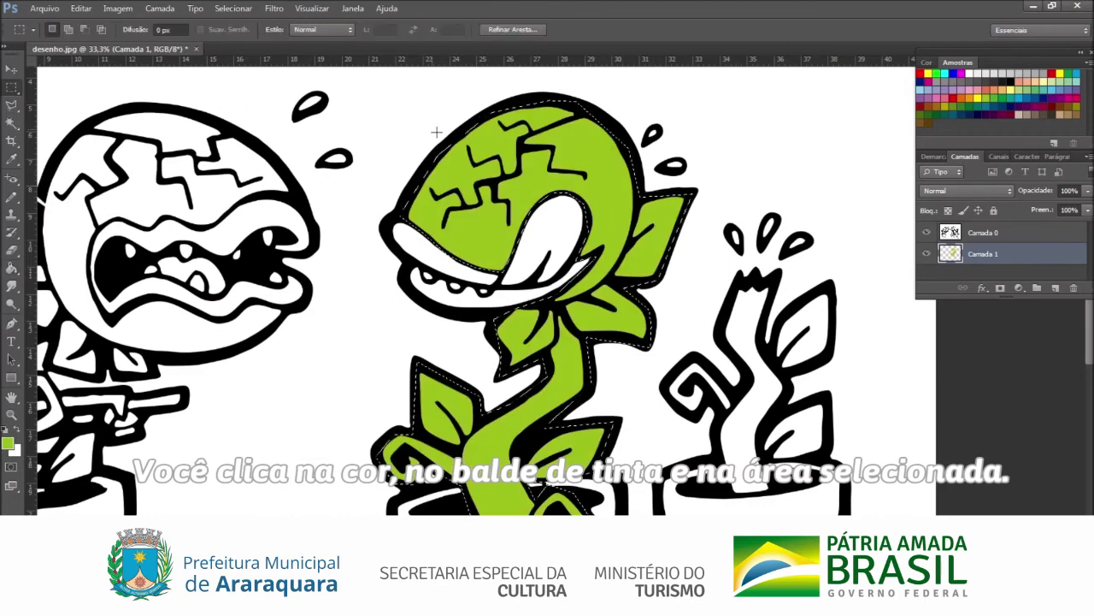
pyautogui.hotkey('ctrl', 'd')
# Examine the edges between the black lines and the green fill on the coloured plant up close, and return to the 33.3% view
pyautogui.click(11, 416)
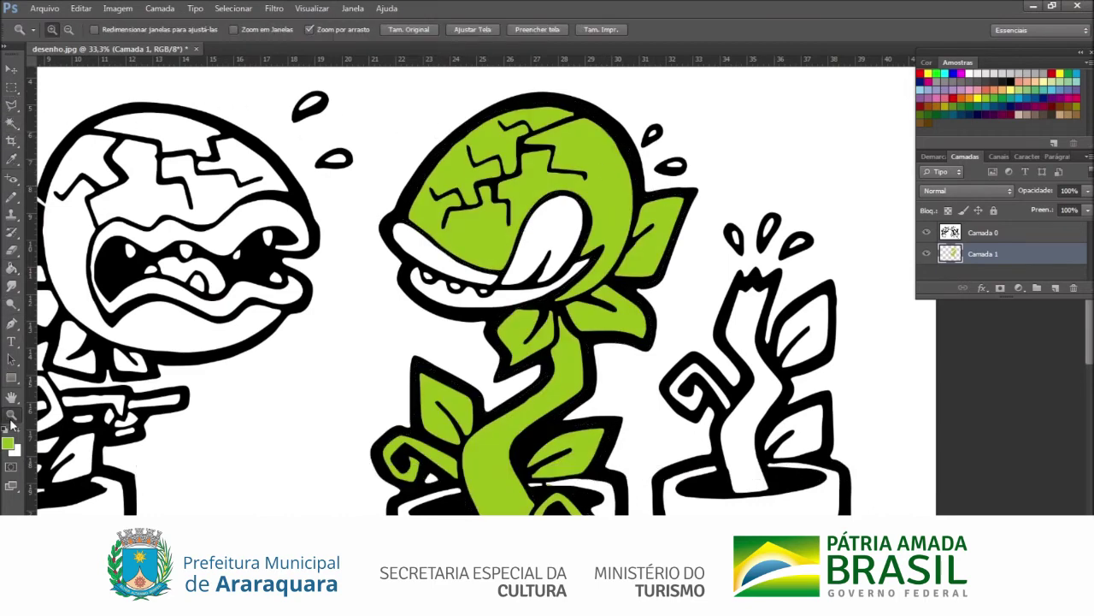
pyautogui.moveTo(426, 116); pyautogui.dragTo(533, 197)
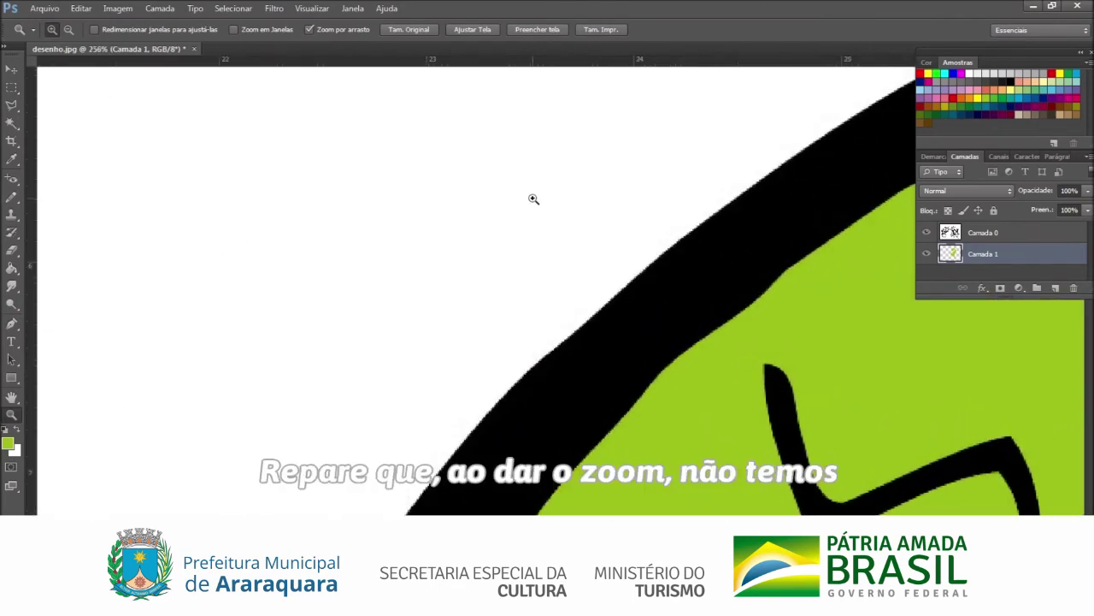
pyautogui.moveTo(597, 315); pyautogui.dragTo(567, 300)
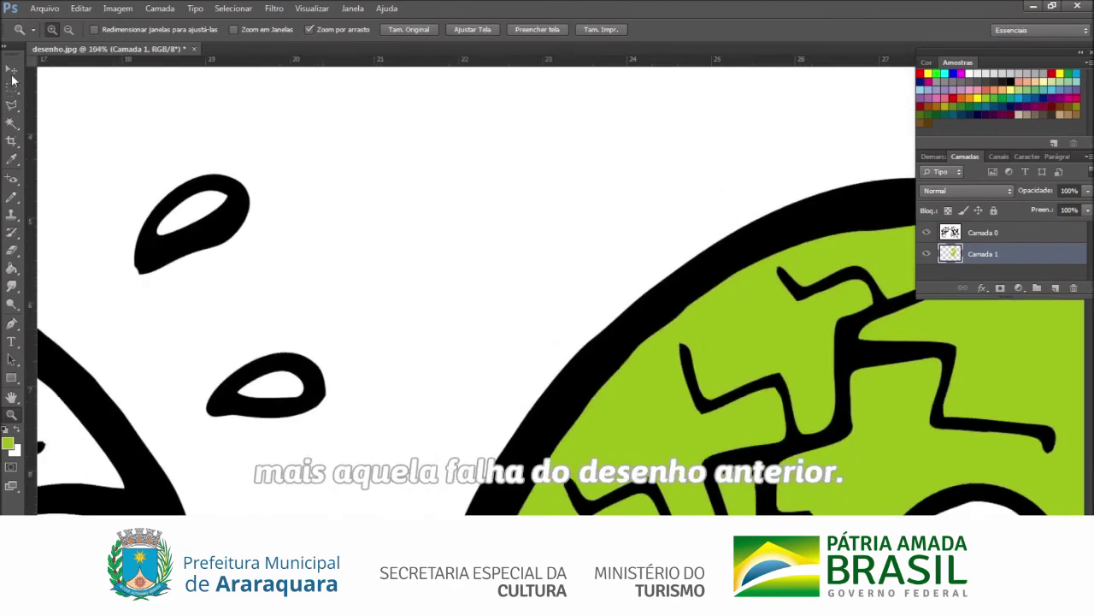
pyautogui.press('v')
pyautogui.click(11, 396)
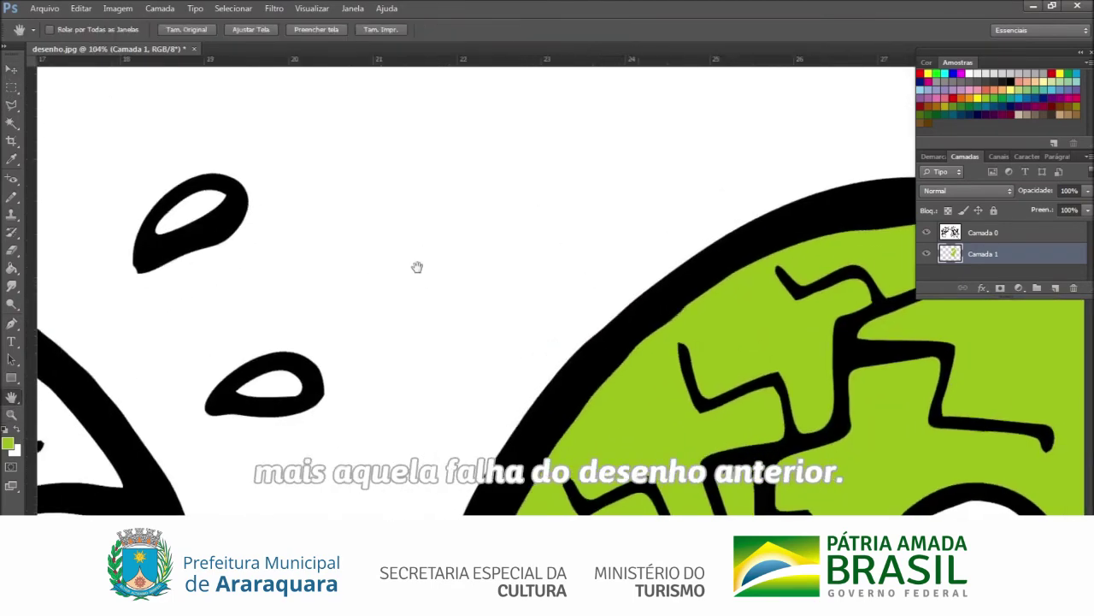
pyautogui.moveTo(416, 265); pyautogui.dragTo(459, 242)
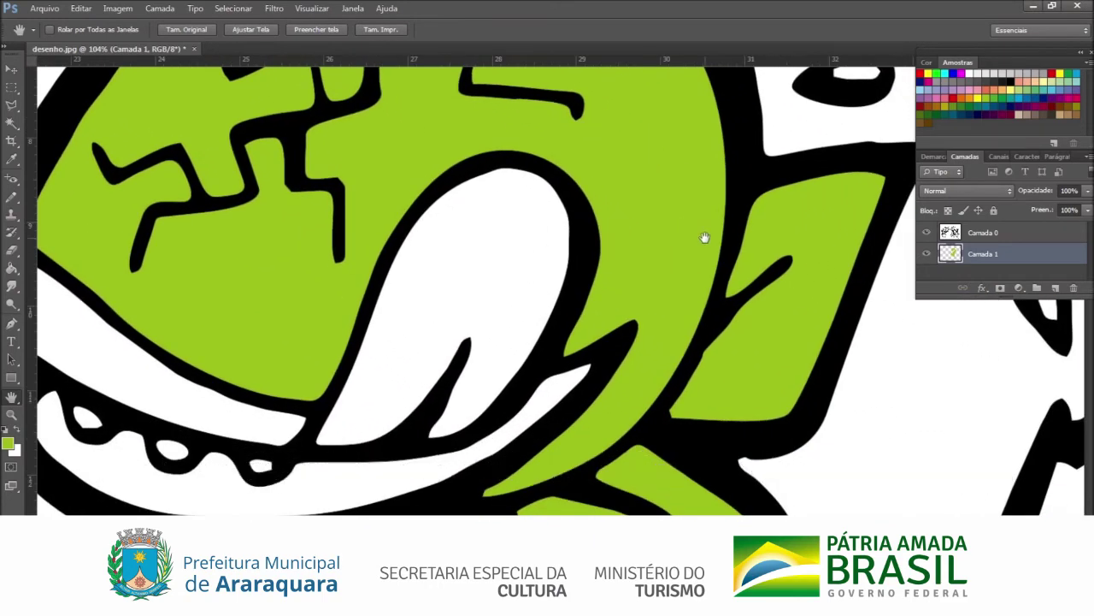
pyautogui.click(11, 414)
pyautogui.keyDown('alt'); pyautogui.click(259, 404); pyautogui.keyUp('alt')
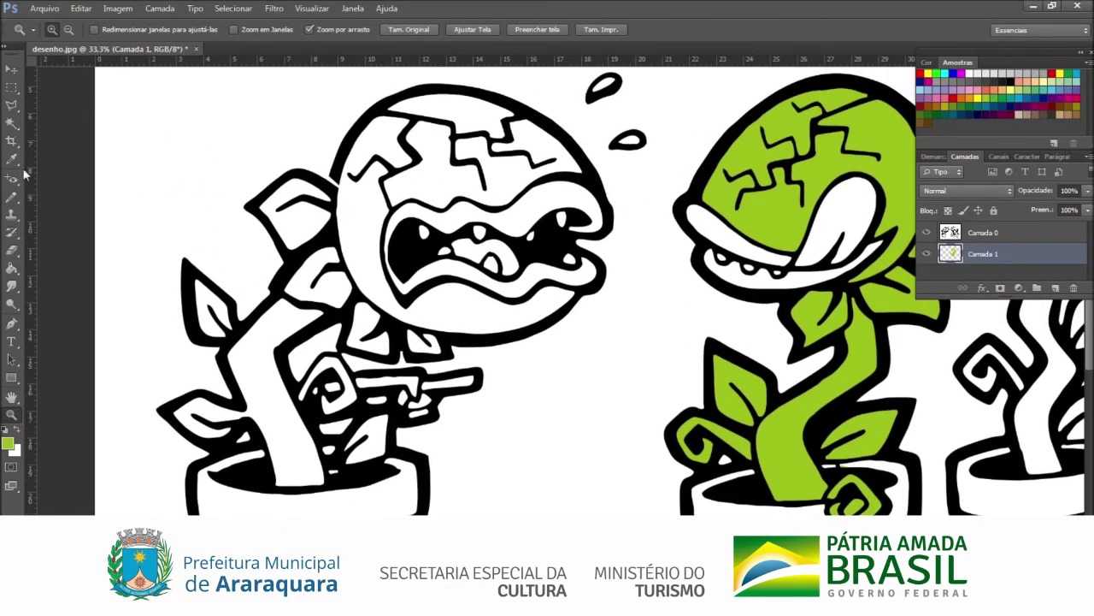
# Trace the top of the open-mouthed plant's head, its back leaves and the rear edge of its stem with the Polygonal Lasso
pyautogui.click(11, 104)
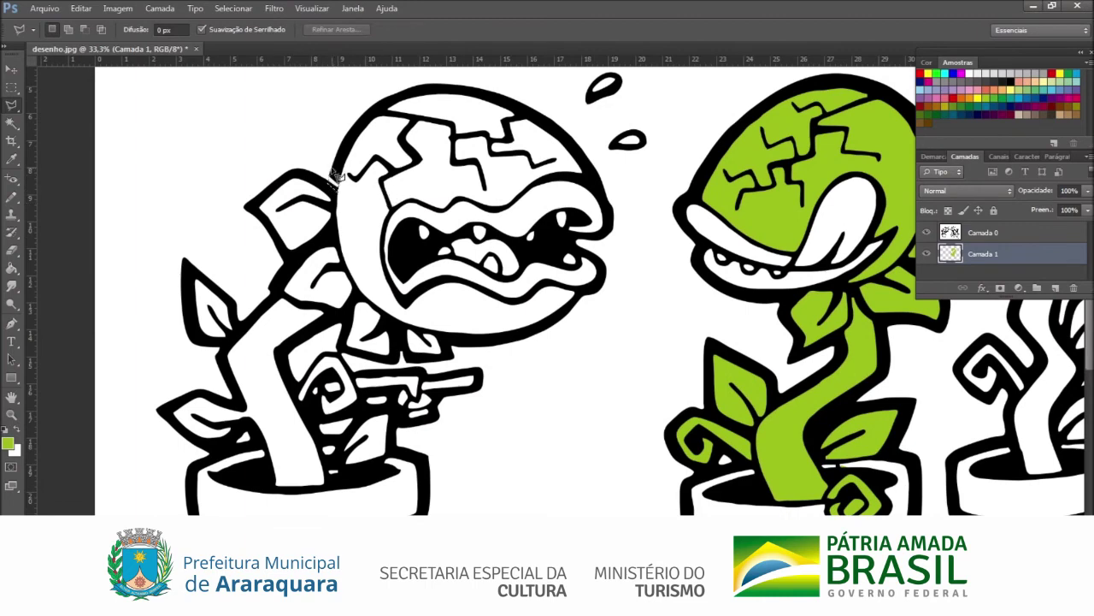
pyautogui.hotkey('alt', ']')
pyautogui.press('b')
pyautogui.press('d')
pyautogui.press('m')
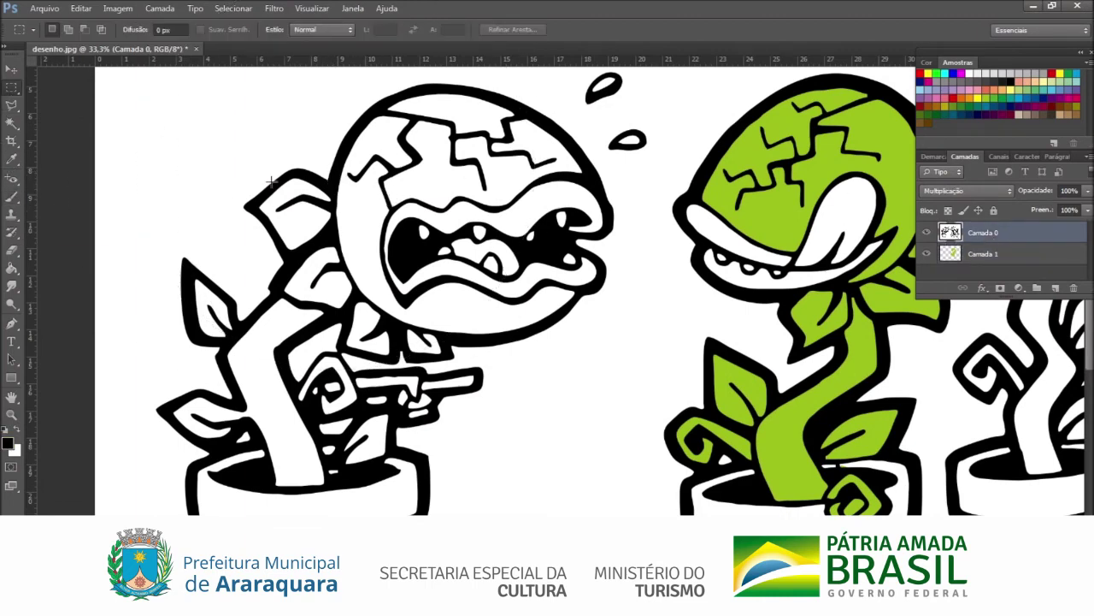
pyautogui.press('l')
pyautogui.click(590, 209)
pyautogui.click(505, 126)
pyautogui.click(390, 127)
pyautogui.click(333, 214)
pyautogui.click(295, 205)
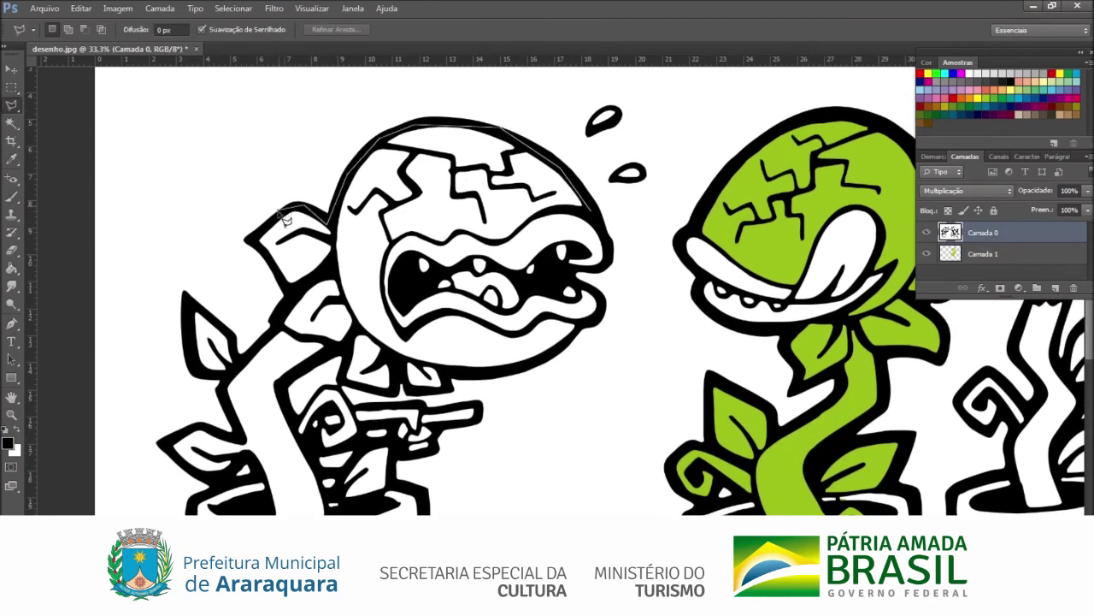
pyautogui.click(247, 239)
pyautogui.click(287, 289)
pyautogui.click(272, 327)
pyautogui.click(238, 354)
pyautogui.click(184, 293)
pyautogui.click(201, 370)
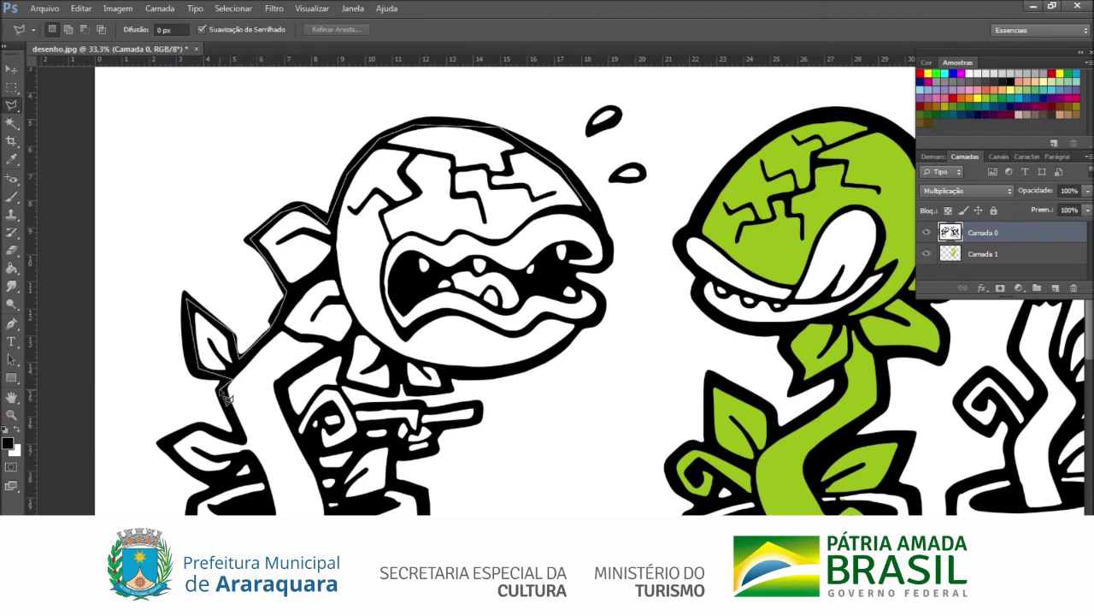
pyautogui.click(226, 393)
pyautogui.click(241, 429)
pyautogui.click(159, 443)
pyautogui.click(219, 468)
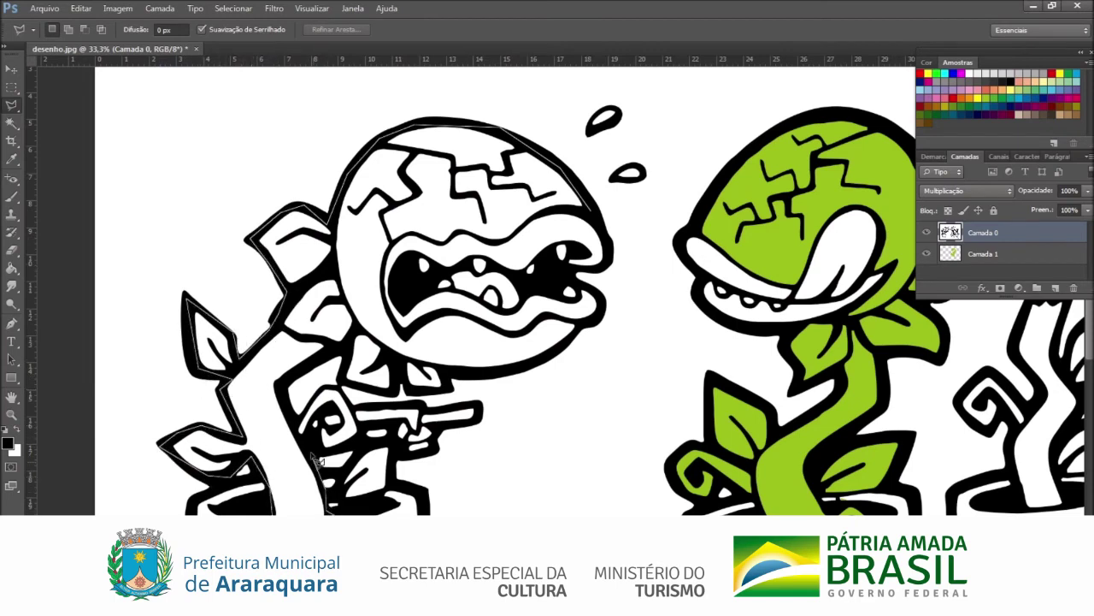
# Complete the lasso selection along the stem's front edge, neck leaves and chin, leaving out the open mouth, and close it
pyautogui.click(279, 383)
pyautogui.click(349, 366)
pyautogui.click(401, 403)
pyautogui.click(453, 378)
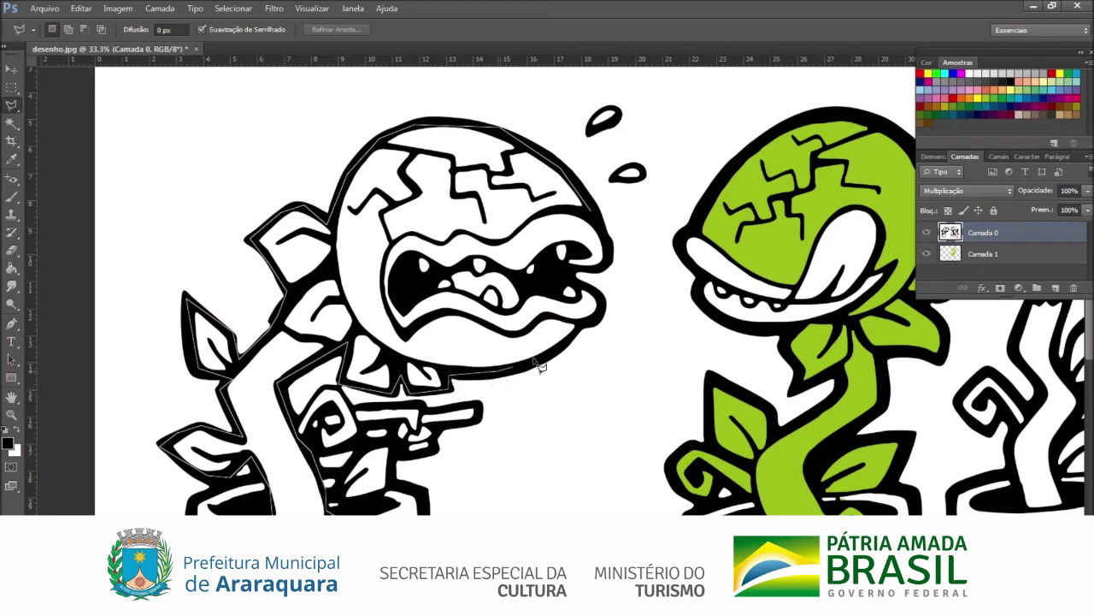
pyautogui.click(578, 330)
pyautogui.click(506, 334)
pyautogui.click(412, 329)
pyautogui.click(386, 307)
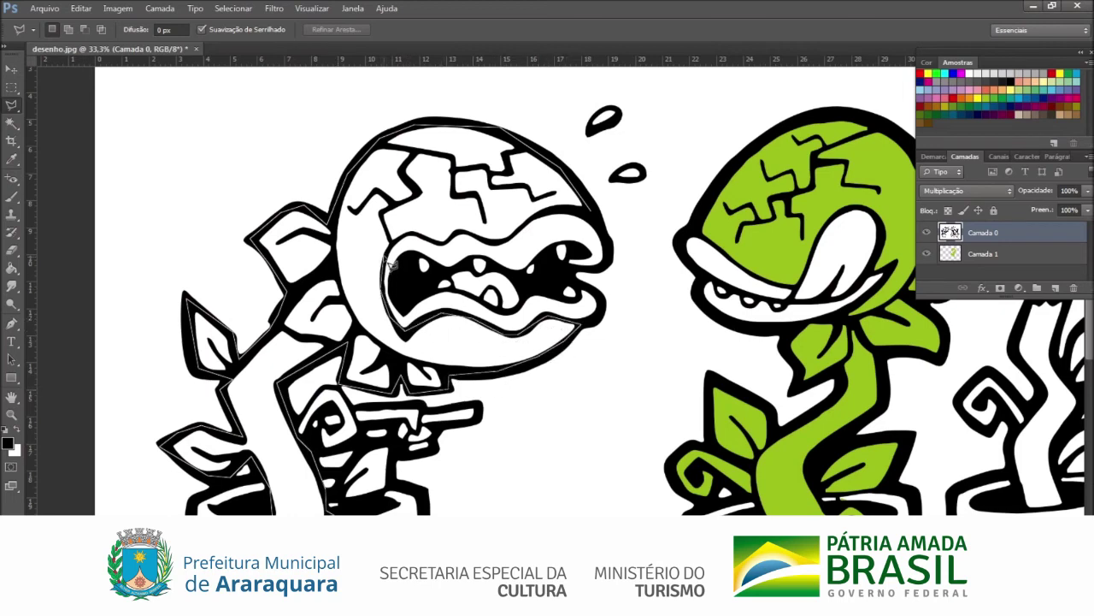
pyautogui.click(581, 214)
# Add the small leaf above the pot, the gun-shaped curled vine and the whole headless plant to the lasso selection
pyautogui.keyDown('shift'); pyautogui.click(328, 503); pyautogui.keyUp('shift')
pyautogui.click(389, 442)
pyautogui.click(396, 501)
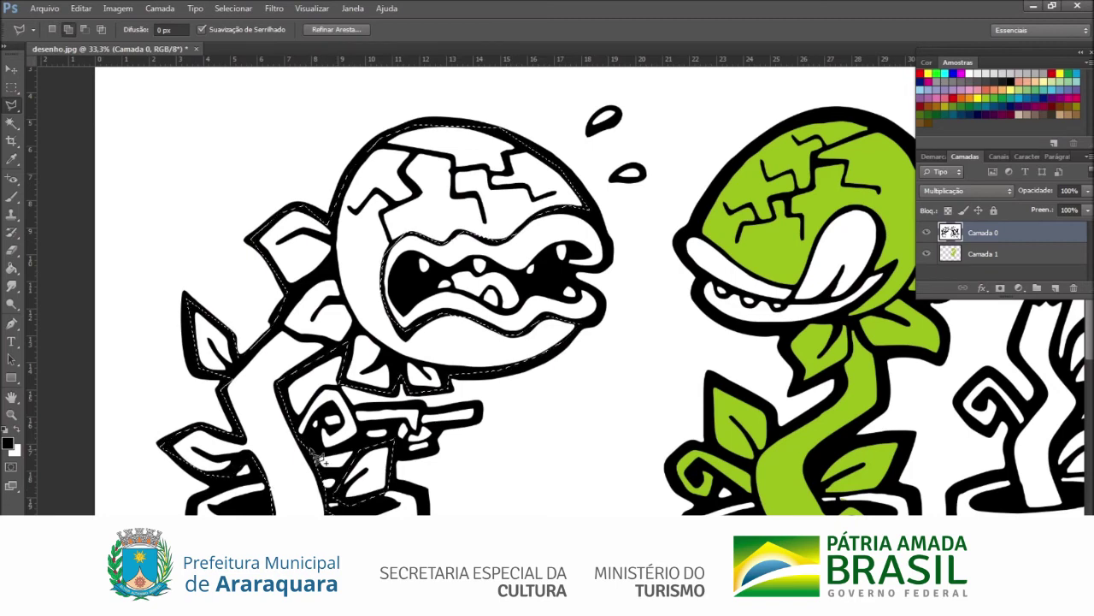
pyautogui.click(313, 451)
pyautogui.doubleClick(419, 451)
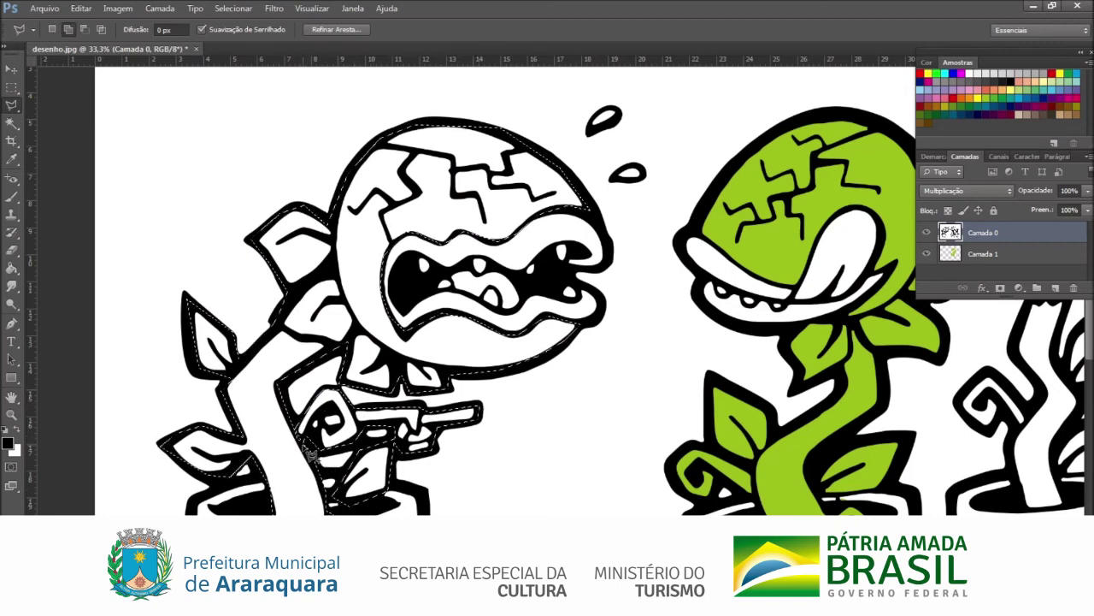
pyautogui.hscroll(5, 655, 386)
pyautogui.moveTo(742, 391)
pyautogui.mouseDown()
pyautogui.moveTo(701, 375)
pyautogui.moveTo(661, 409)
pyautogui.moveTo(691, 437)
pyautogui.moveTo(710, 418)
pyautogui.moveTo(716, 484)
pyautogui.moveTo(755, 509)
pyautogui.moveTo(768, 484)
pyautogui.moveTo(825, 473)
pyautogui.moveTo(820, 411)
pyautogui.moveTo(785, 403)
pyautogui.moveTo(820, 381)
pyautogui.moveTo(830, 302)
pyautogui.moveTo(772, 345)
pyautogui.moveTo(773, 377)
pyautogui.moveTo(780, 295)
pyautogui.moveTo(736, 299)
pyautogui.mouseUp()
# Fill the selected areas of the open-mouthed plant and the headless plant with light green on Camada 1 using the Paint Bucket
pyautogui.click(12, 267)
pyautogui.click(1061, 82)
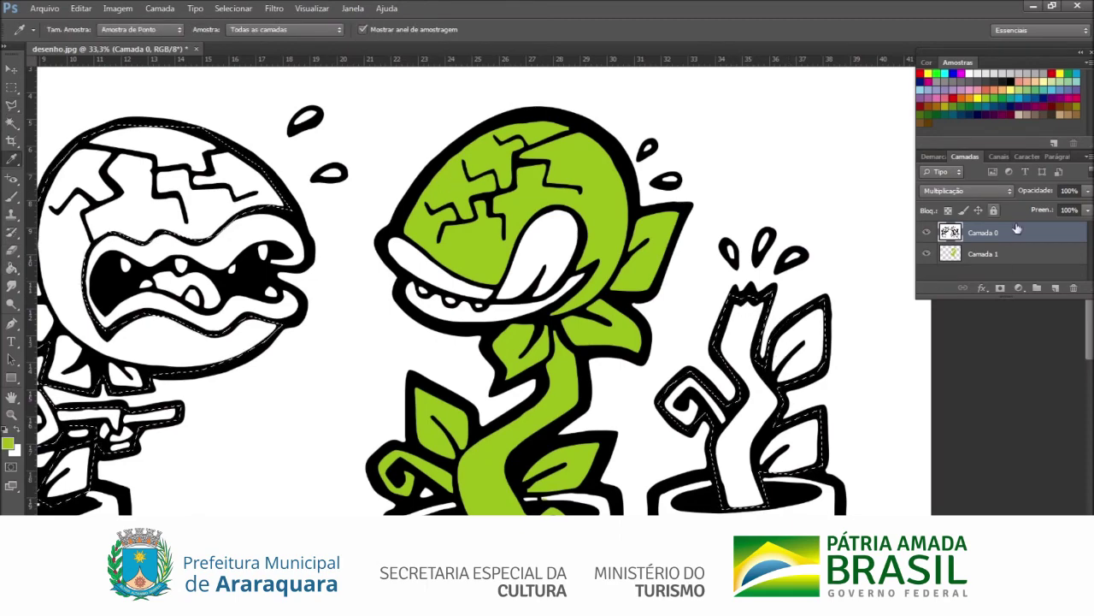
pyautogui.click(983, 253)
pyautogui.click(171, 325)
pyautogui.click(739, 411)
# Lasso the three flowerpots, leaving out the curled vine over the middle one, and fill them with grey-brown
pyautogui.scroll(-4, 614, 363)
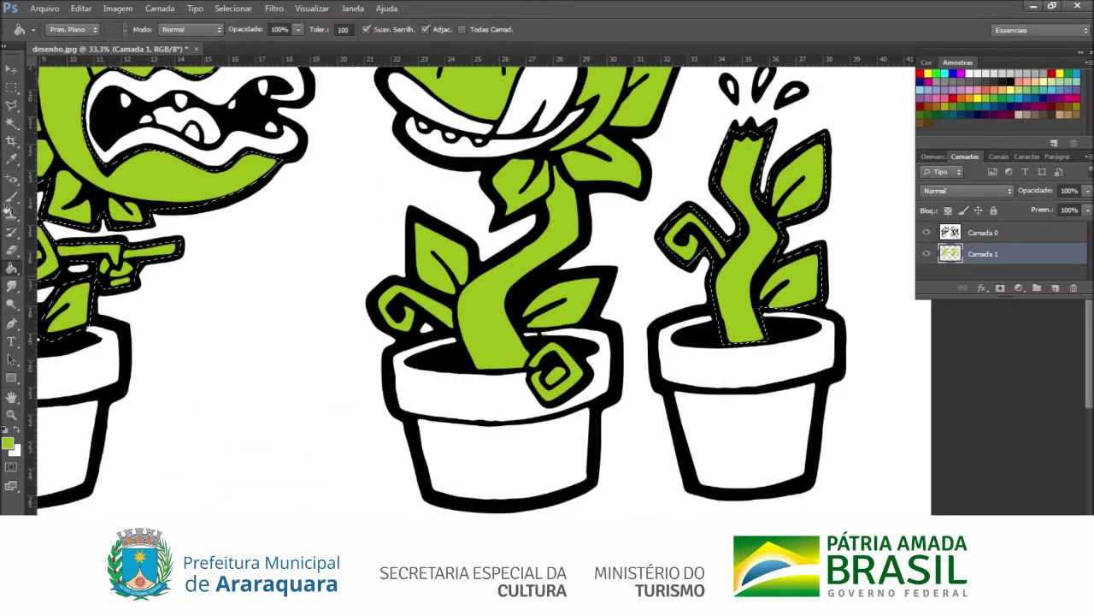
pyautogui.press('l')
pyautogui.moveTo(735, 306)
pyautogui.mouseDown()
pyautogui.moveTo(669, 324)
pyautogui.moveTo(653, 369)
pyautogui.moveTo(680, 477)
pyautogui.moveTo(696, 495)
pyautogui.moveTo(765, 498)
pyautogui.moveTo(848, 377)
pyautogui.mouseUp()
pyautogui.moveTo(743, 313); pyautogui.dragTo(737, 306)
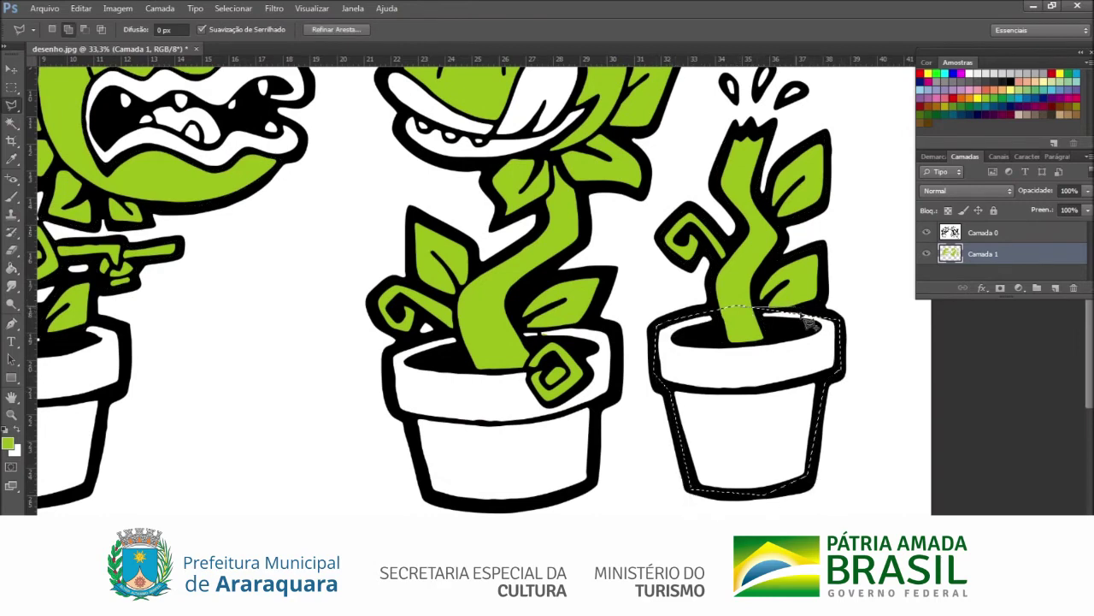
pyautogui.moveTo(390, 351)
pyautogui.mouseDown()
pyautogui.moveTo(564, 318)
pyautogui.moveTo(617, 407)
pyautogui.moveTo(597, 449)
pyautogui.moveTo(449, 505)
pyautogui.moveTo(402, 423)
pyautogui.moveTo(391, 376)
pyautogui.mouseUp()
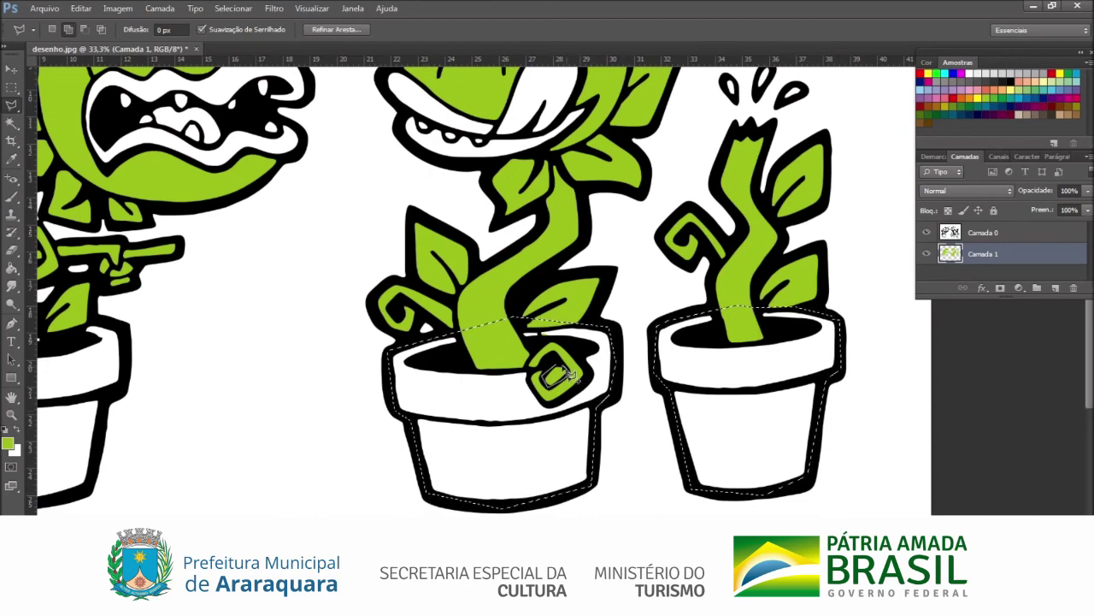
pyautogui.hscroll(-5, 384, 367)
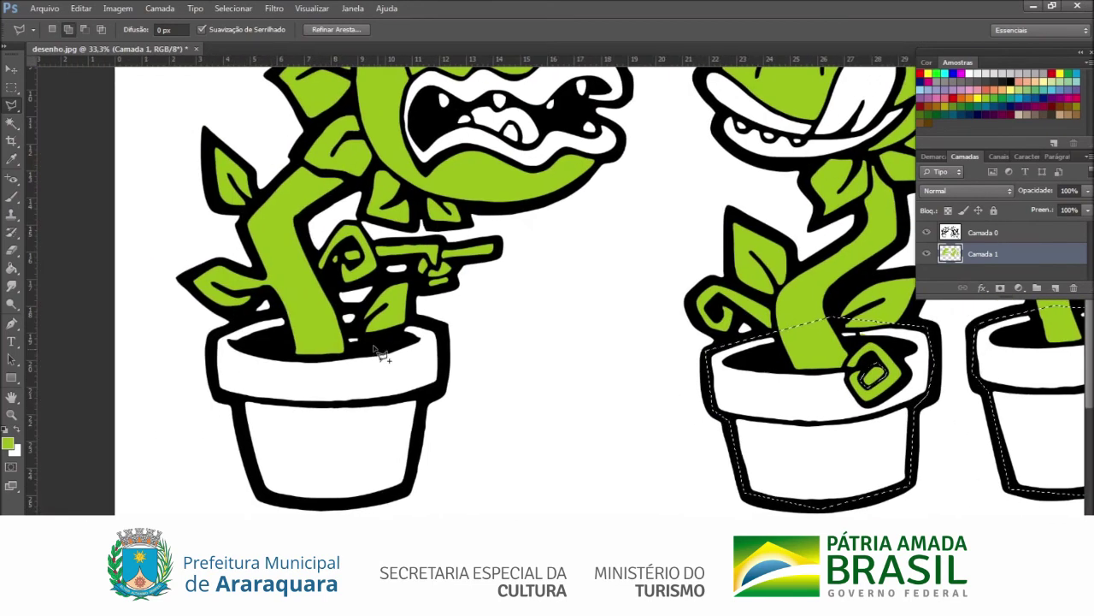
pyautogui.moveTo(350, 303)
pyautogui.mouseDown()
pyautogui.moveTo(447, 335)
pyautogui.moveTo(420, 496)
pyautogui.moveTo(255, 496)
pyautogui.moveTo(221, 402)
pyautogui.moveTo(273, 313)
pyautogui.moveTo(286, 310)
pyautogui.mouseUp()
pyautogui.press('g')
pyautogui.click(832, 394)
# Lasso around the mouths of both plants, following the outer lip edges and cutting loosely across the green heads
pyautogui.scroll(3, 832, 394)
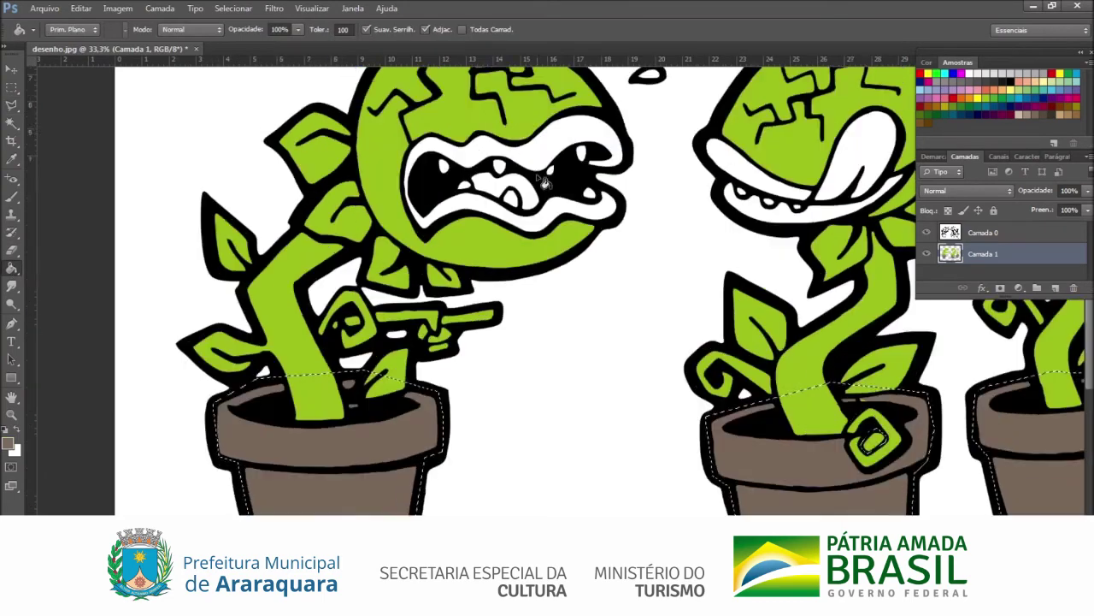
pyautogui.press('l')
pyautogui.moveTo(596, 174); pyautogui.dragTo(637, 244)
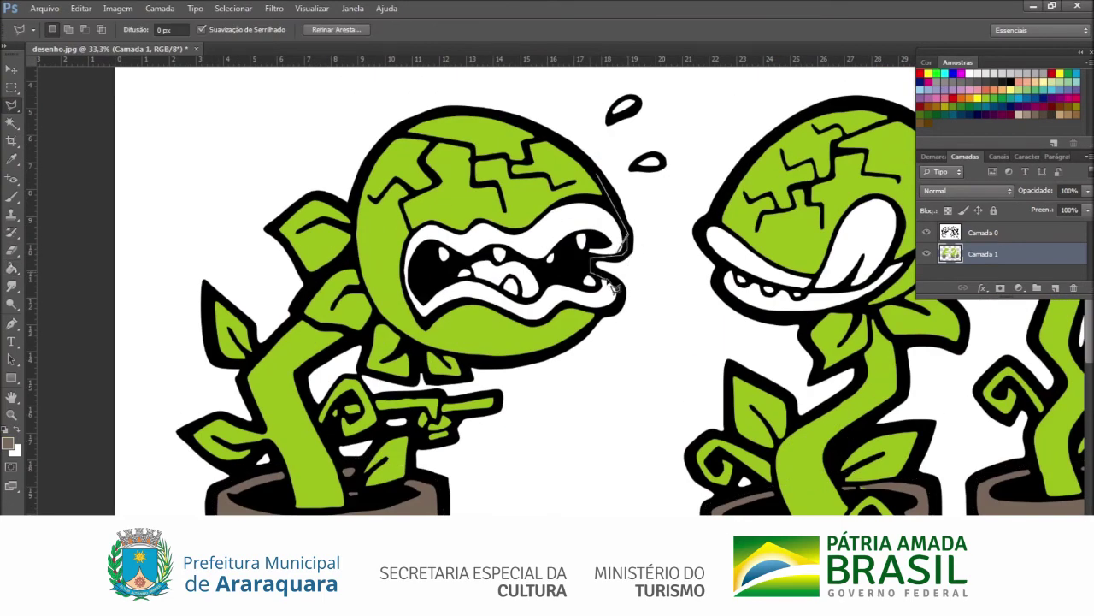
pyautogui.moveTo(535, 341)
pyautogui.mouseDown()
pyautogui.moveTo(453, 328)
pyautogui.moveTo(419, 184)
pyautogui.mouseUp()
pyautogui.moveTo(729, 195)
pyautogui.mouseDown()
pyautogui.moveTo(705, 232)
pyautogui.moveTo(752, 315)
pyautogui.moveTo(927, 267)
pyautogui.moveTo(867, 191)
pyautogui.moveTo(729, 195)
pyautogui.mouseUp()
pyautogui.hscroll(5, 728, 195)
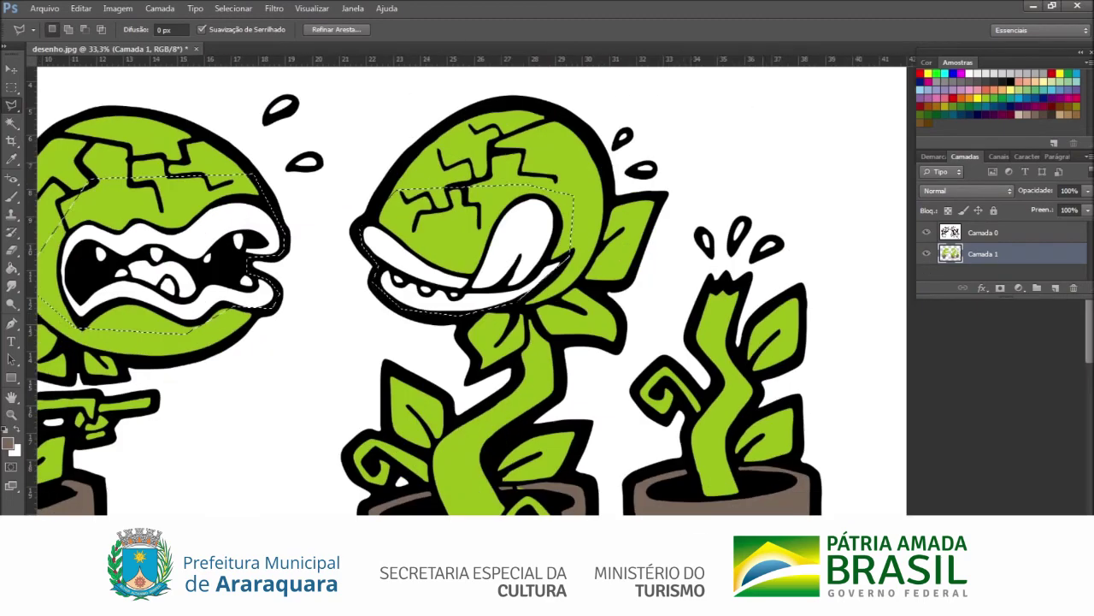
# Fill the unpainted mouth areas of both plants inside the selection with light pink using the Paint Bucket
pyautogui.hscroll(-1, 728, 195)
pyautogui.press('g')
pyautogui.click(984, 85)
pyautogui.click(547, 248)
pyautogui.click(231, 230)
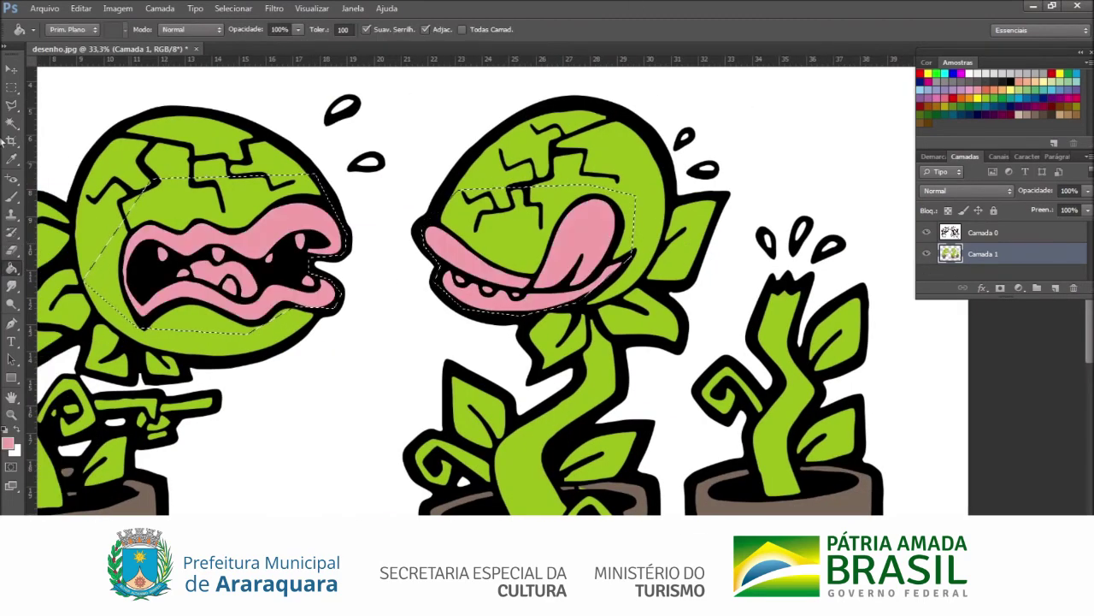
# Lasso the teeth in both plants' mouths, fill them with white, and clear the selection
pyautogui.press('l')
pyautogui.hotkey('ctrl', 'd')
pyautogui.moveTo(173, 256); pyautogui.dragTo(162, 257)
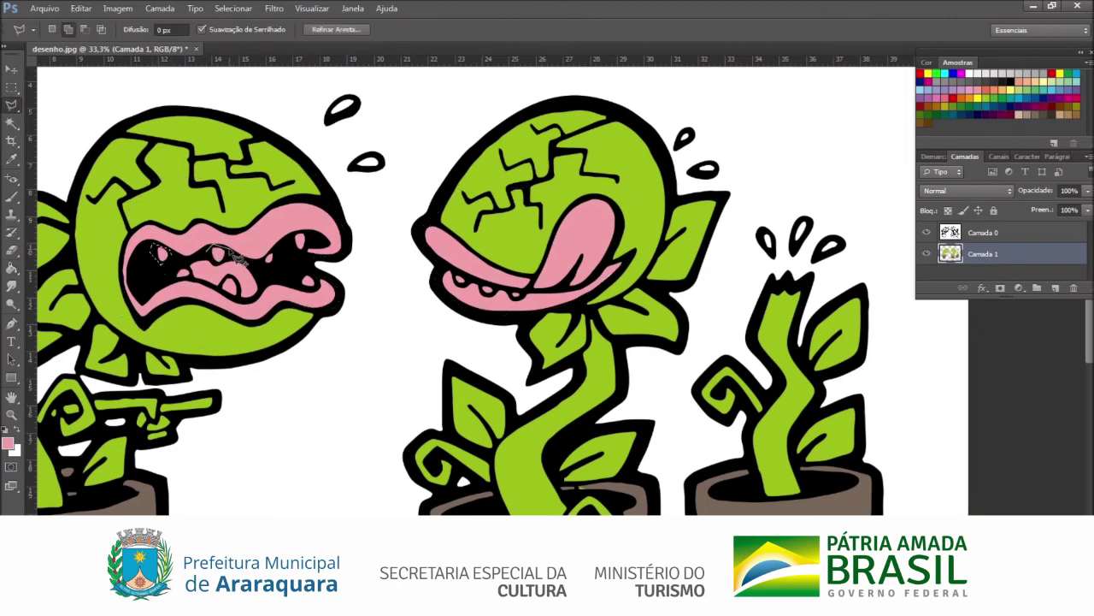
pyautogui.moveTo(248, 296); pyautogui.dragTo(242, 309)
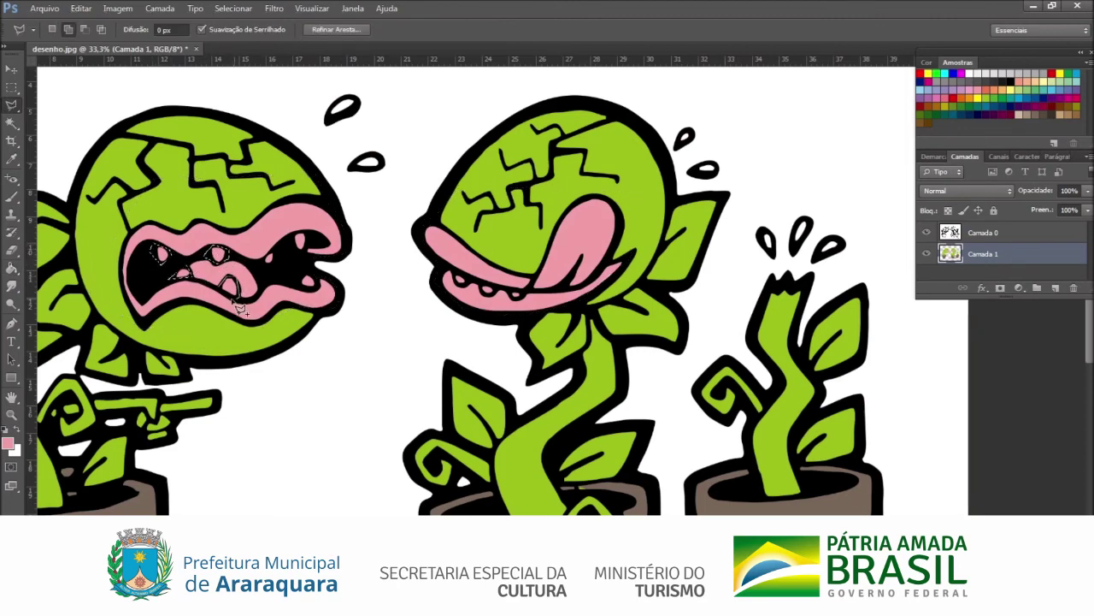
pyautogui.moveTo(274, 272)
pyautogui.mouseDown()
pyautogui.moveTo(304, 244)
pyautogui.moveTo(319, 248)
pyautogui.moveTo(326, 287)
pyautogui.moveTo(270, 282)
pyautogui.mouseUp()
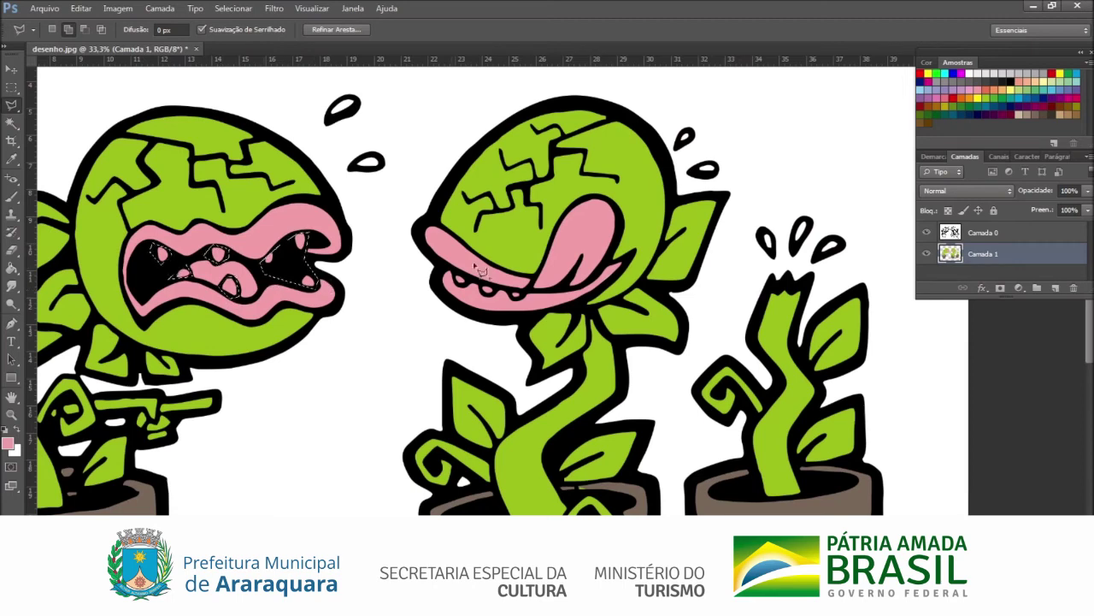
pyautogui.moveTo(469, 295)
pyautogui.mouseDown()
pyautogui.moveTo(520, 310)
pyautogui.moveTo(530, 295)
pyautogui.moveTo(453, 272)
pyautogui.mouseUp()
pyautogui.press('d')
pyautogui.hotkey('ctrl', 'BackSpace')
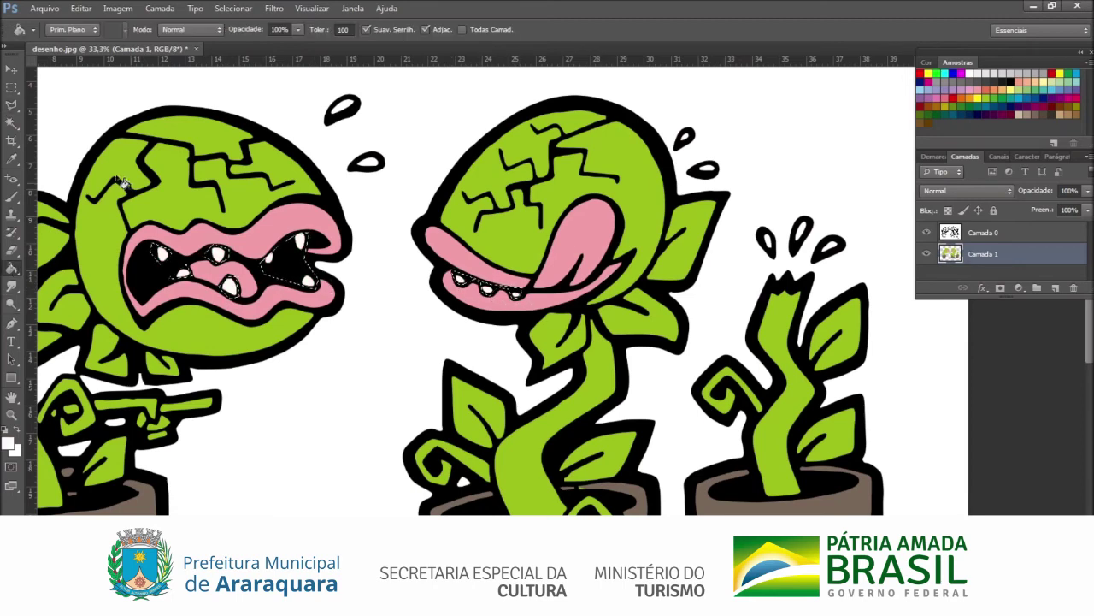
pyautogui.hotkey('ctrl', 'd')
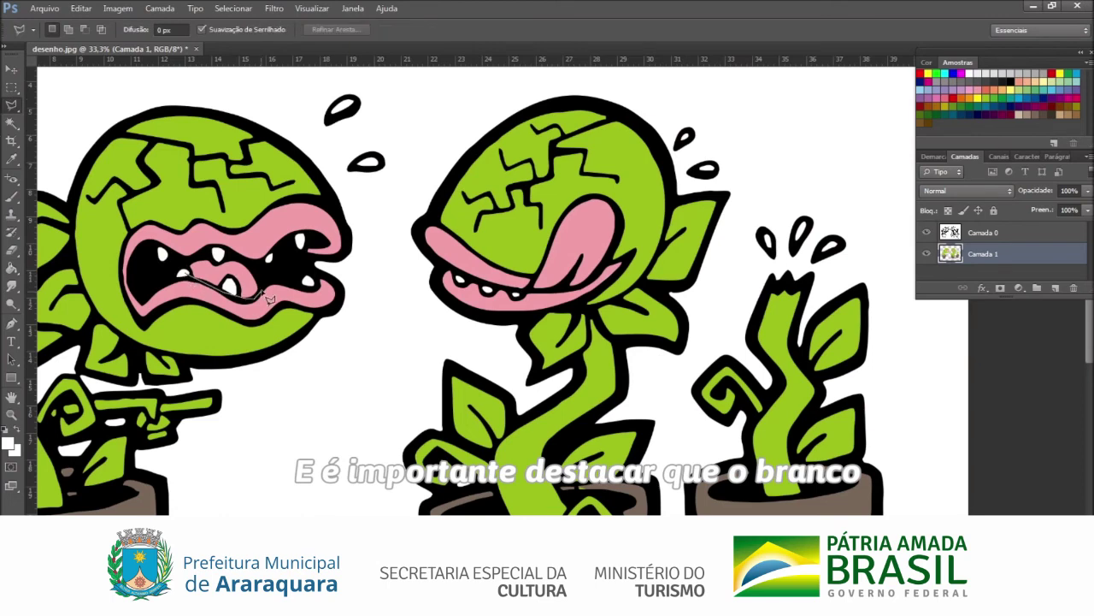
# Lasso the tongues of both plants and fill them with a darker pink
pyautogui.moveTo(182, 272); pyautogui.dragTo(184, 272)
pyautogui.moveTo(534, 287)
pyautogui.mouseDown()
pyautogui.moveTo(570, 224)
pyautogui.moveTo(610, 206)
pyautogui.moveTo(624, 236)
pyautogui.moveTo(591, 289)
pyautogui.moveTo(534, 289)
pyautogui.mouseUp()
pyautogui.press('g')
pyautogui.click(958, 120)
pyautogui.hotkey('alt', 'BackSpace')
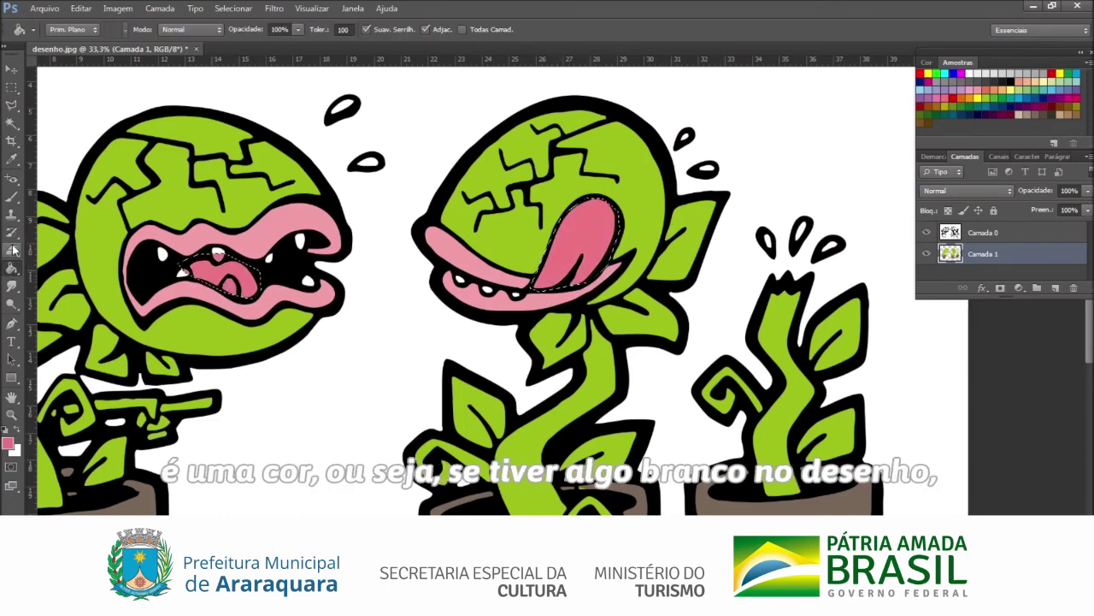
# Reselect the open-mouthed plant's tongue without its teeth, fill it with the darker pink, and deselect it
pyautogui.press('w')
pyautogui.click(214, 235)
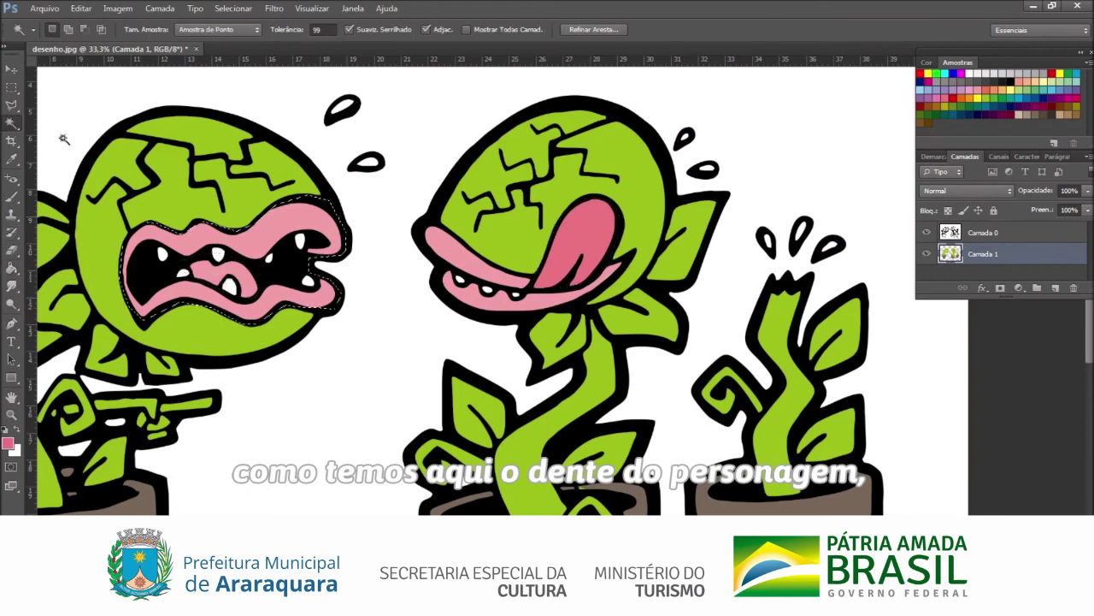
pyautogui.press('l')
pyautogui.moveTo(201, 265)
pyautogui.mouseDown()
pyautogui.moveTo(206, 255)
pyautogui.moveTo(233, 287)
pyautogui.moveTo(257, 282)
pyautogui.mouseUp()
pyautogui.hotkey('alt', 'BackSpace')
pyautogui.hotkey('ctrl', 'd')
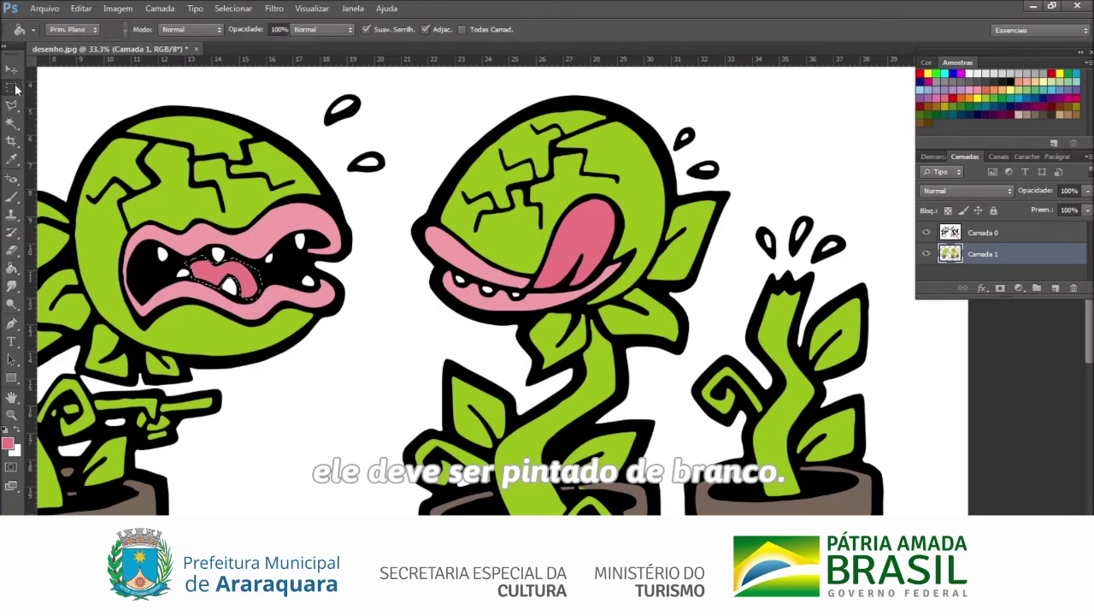
# Fill the background around the plants with light blue on Camada 1 using the Paint Bucket
pyautogui.press('z')
pyautogui.keyDown('alt'); pyautogui.click(439, 311); pyautogui.keyUp('alt')
pyautogui.press('g')
pyautogui.click(924, 87)
pyautogui.click(782, 175)
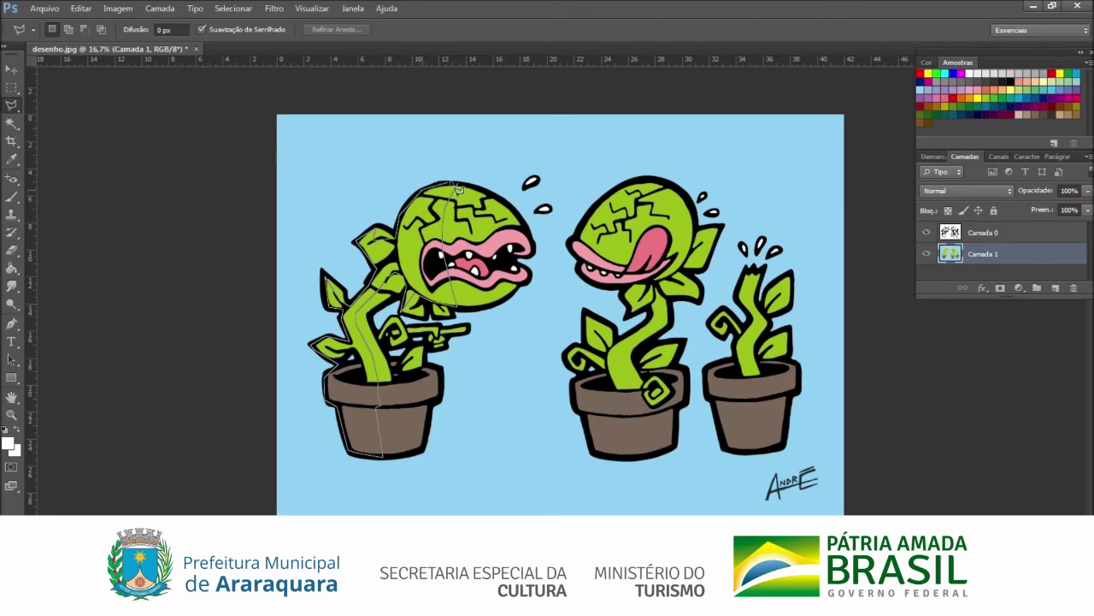
# Close a lasso selection over the left side of the open-mouthed plant and its pot, lower its brightness to -61, and deselect it
pyautogui.click(455, 185)
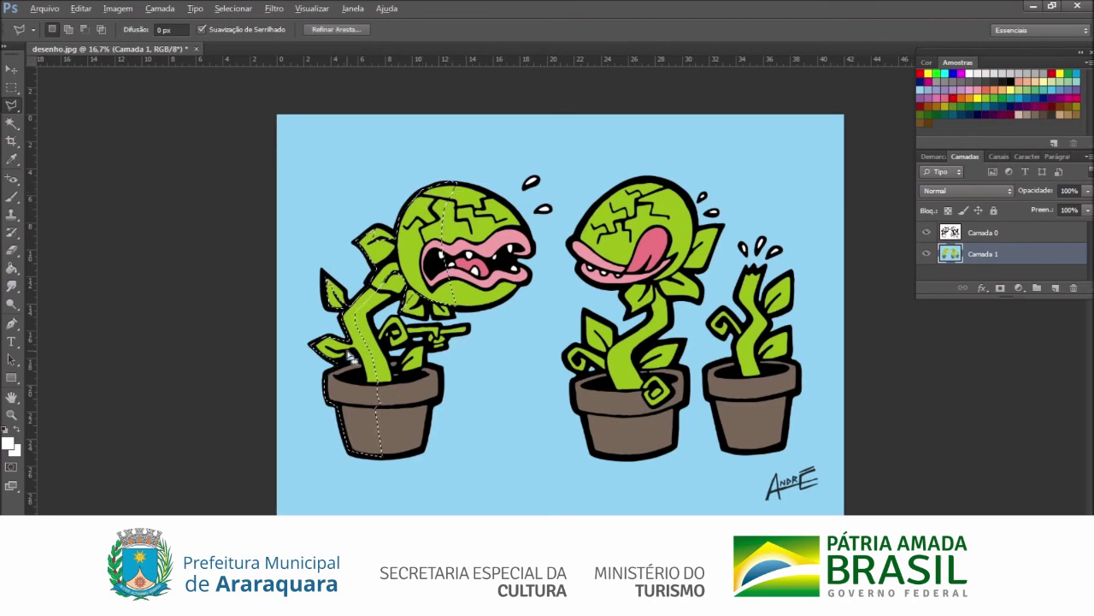
pyautogui.press('alt')
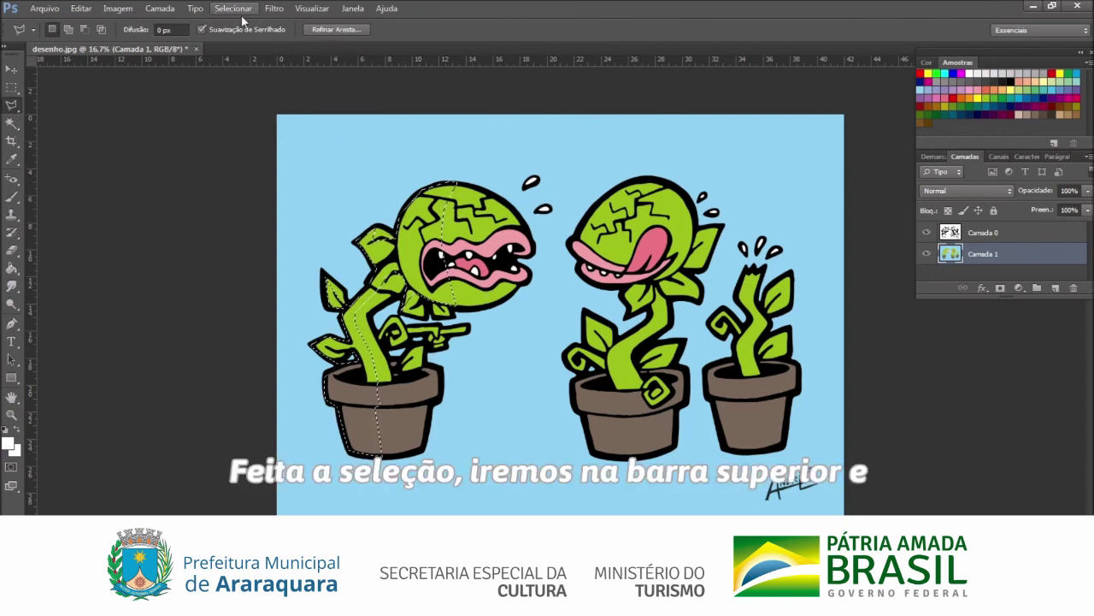
pyautogui.click(118, 9)
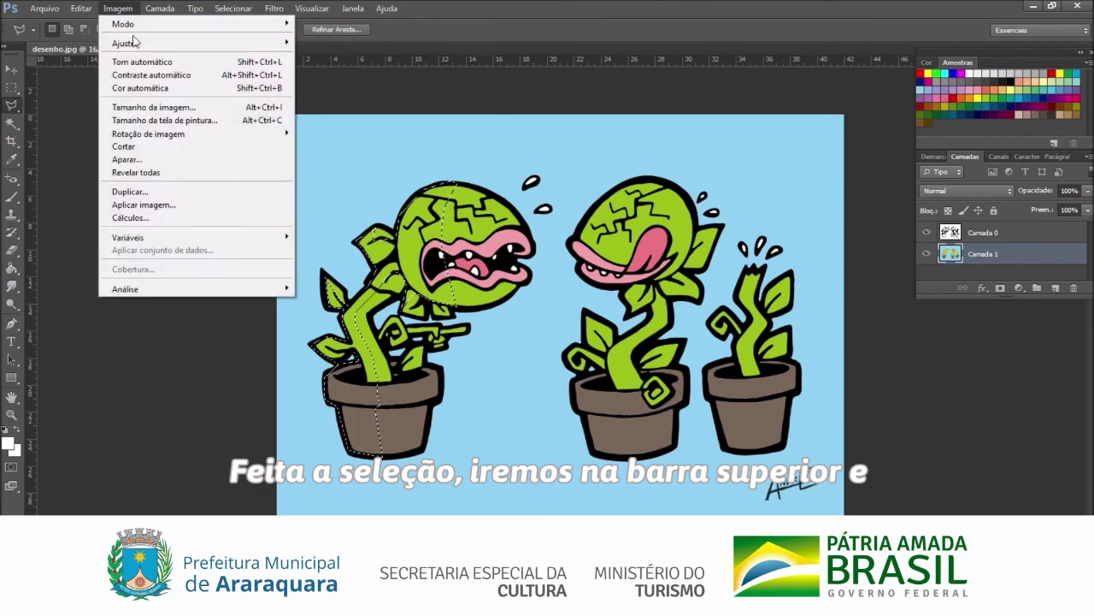
pyautogui.moveTo(134, 43)
pyautogui.click(329, 44)
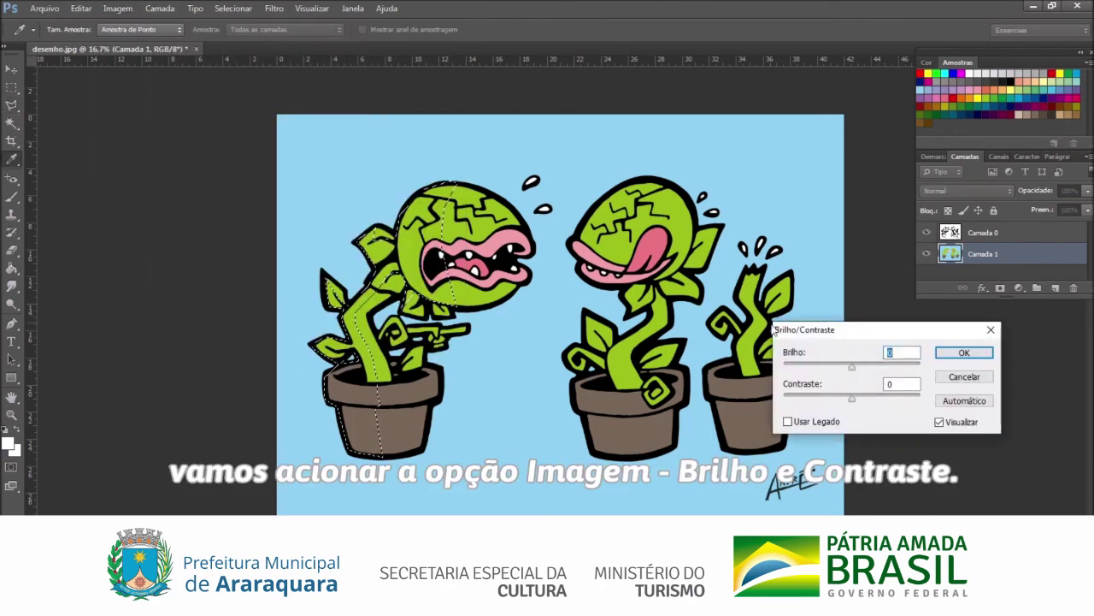
pyautogui.moveTo(850, 367); pyautogui.dragTo(826, 372)
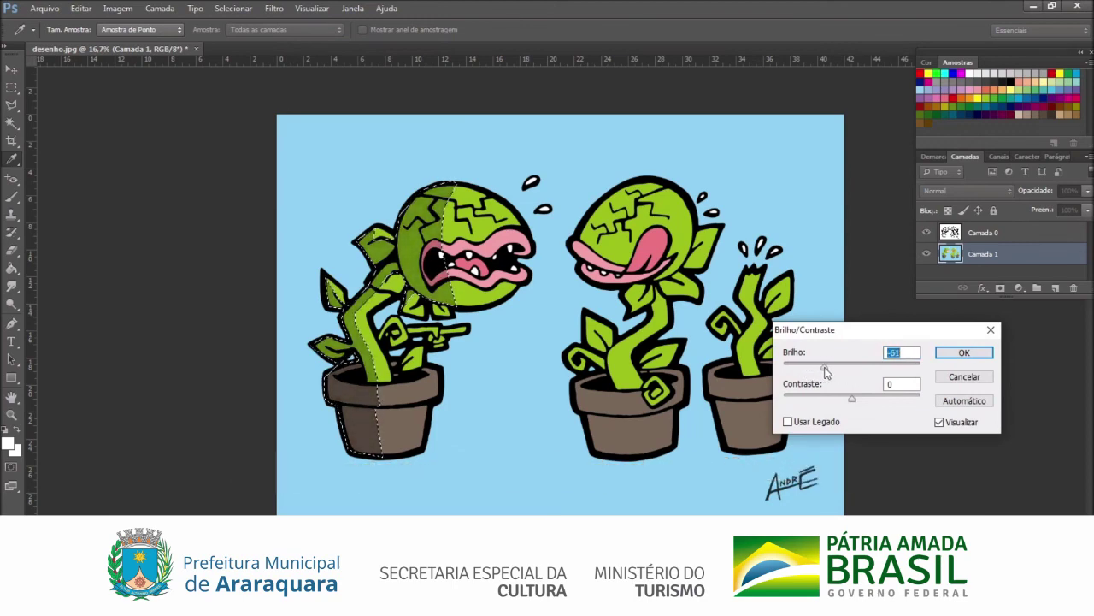
pyautogui.click(966, 353)
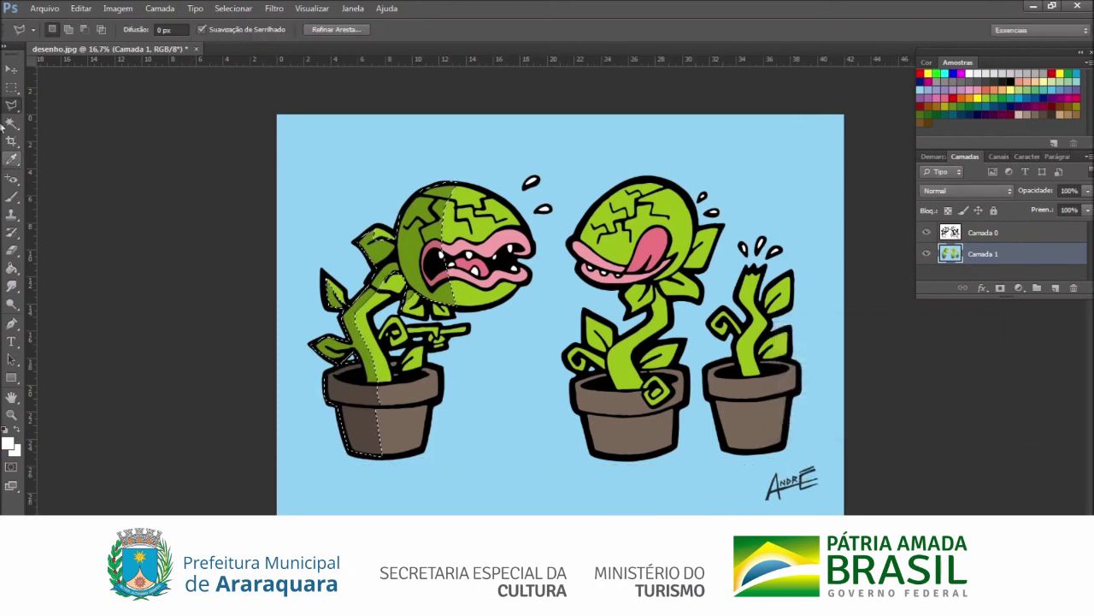
pyautogui.click(12, 87)
pyautogui.click(366, 176)
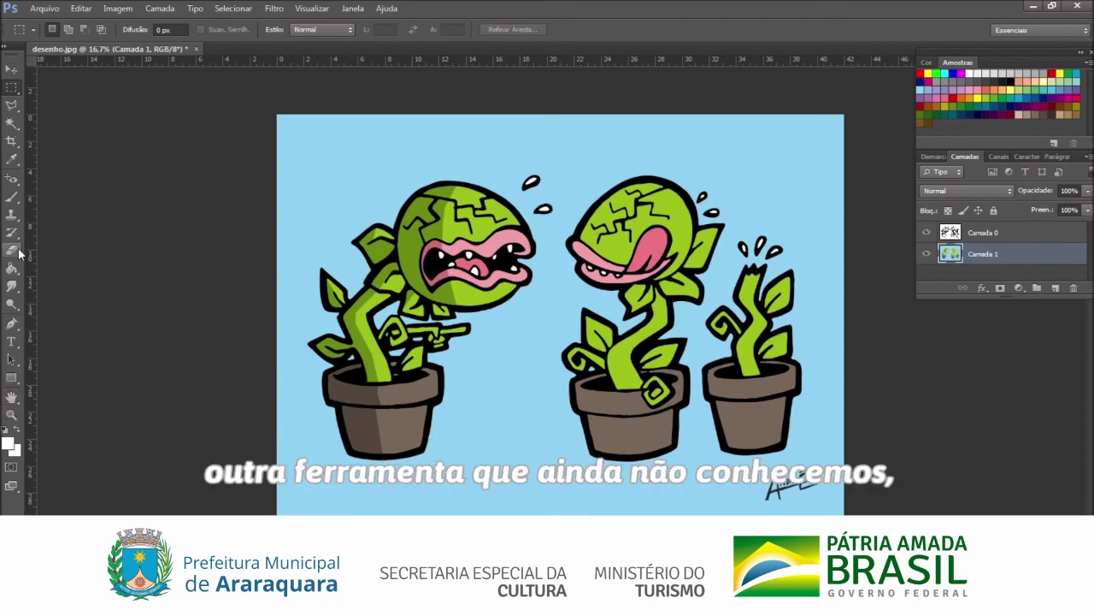
# Set the Subexposição (Dodge) tool's brush size to 178 px
pyautogui.click(11, 305)
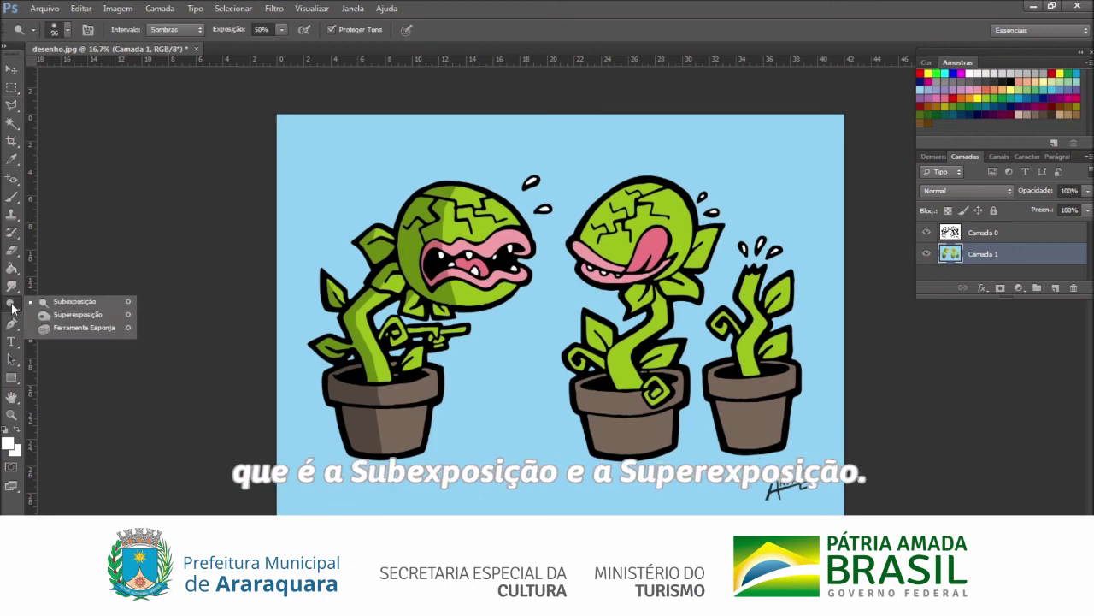
pyautogui.click(96, 313)
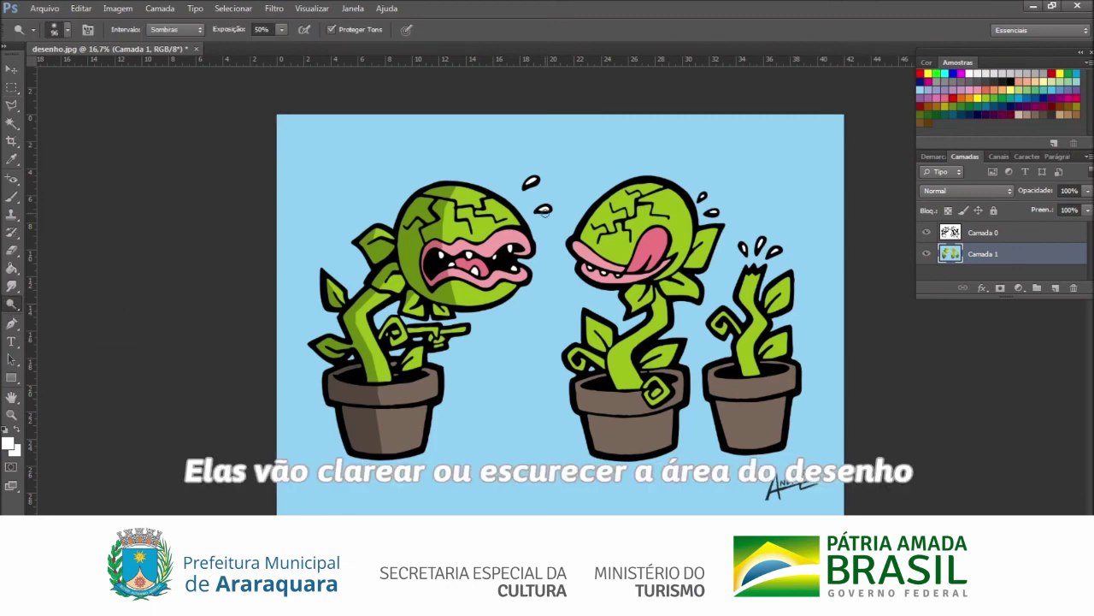
pyautogui.click(68, 29)
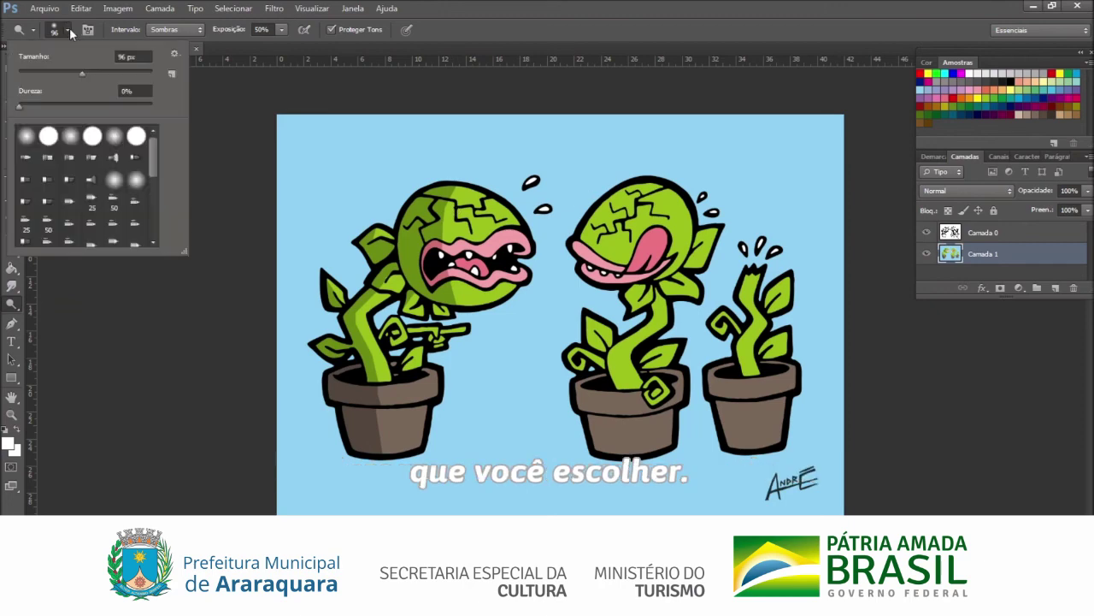
pyautogui.moveTo(94, 72); pyautogui.dragTo(112, 72)
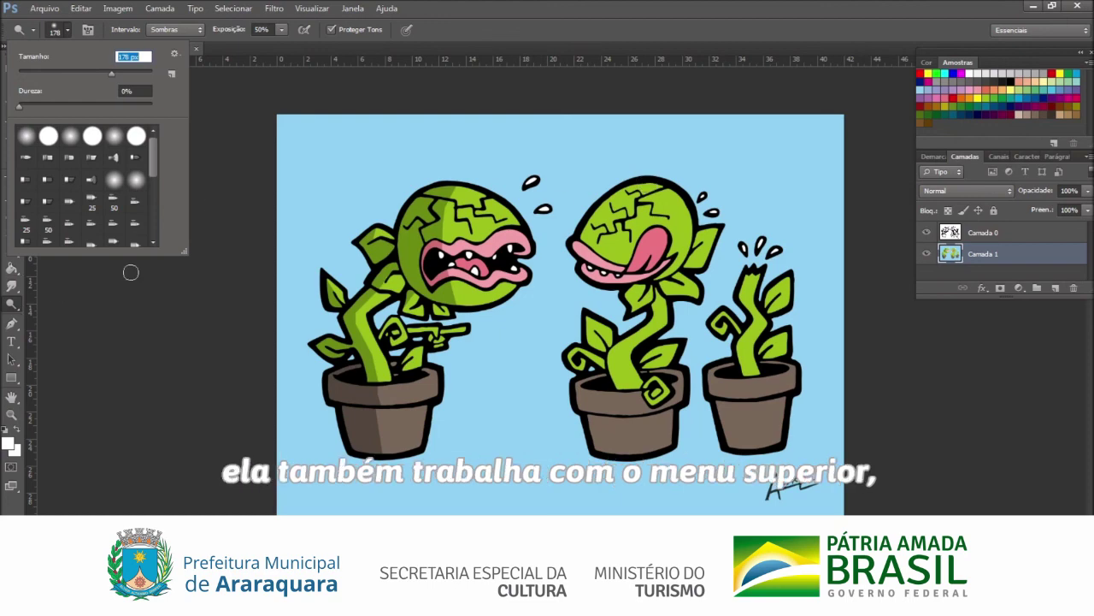
# Darken the left side of the tongue-out plant's head, mouth, stem and pot using Superexposição (Burn) with a 143 px brush
pyautogui.click(12, 304)
pyautogui.click(54, 315)
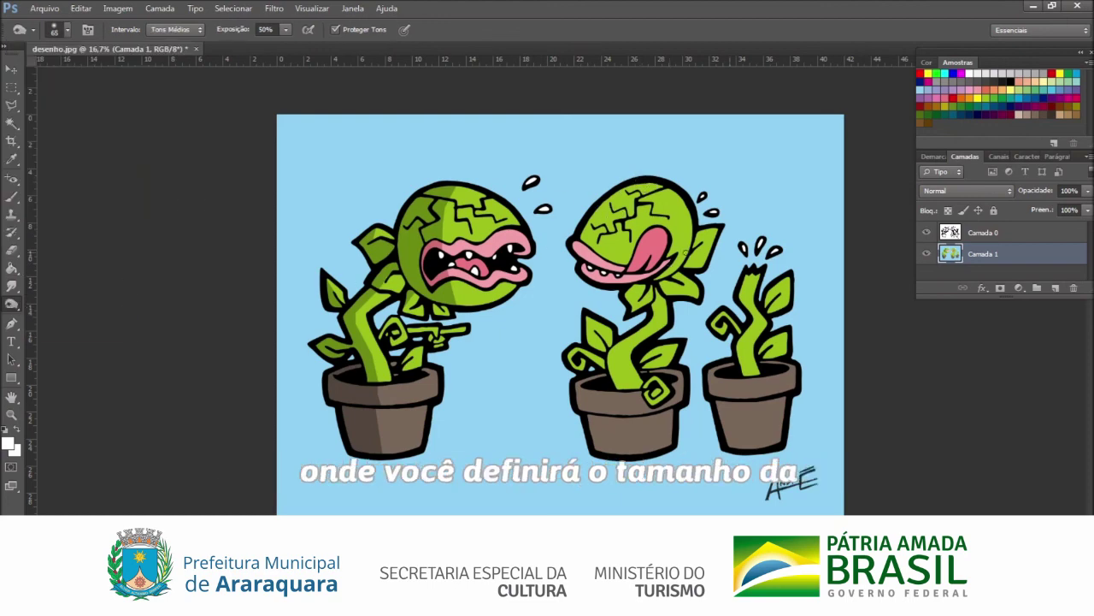
pyautogui.click(67, 29)
pyautogui.moveTo(128, 72); pyautogui.dragTo(171, 73)
pyautogui.press('Return')
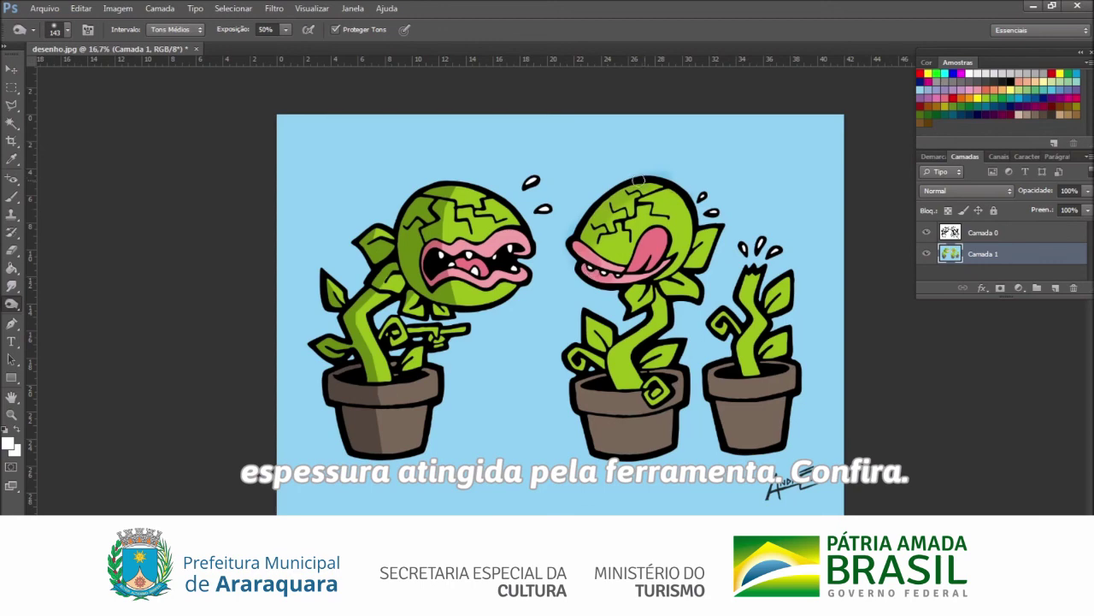
pyautogui.moveTo(633, 184); pyautogui.dragTo(640, 186)
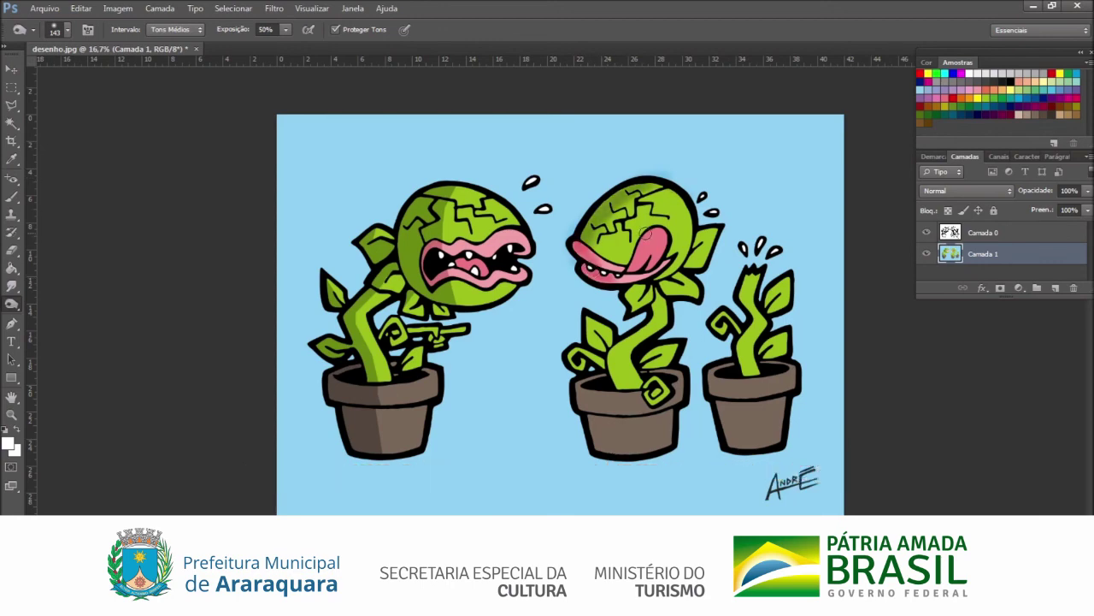
pyautogui.moveTo(638, 256)
pyautogui.mouseDown()
pyautogui.moveTo(661, 233)
pyautogui.moveTo(643, 245)
pyautogui.moveTo(650, 232)
pyautogui.moveTo(636, 270)
pyautogui.moveTo(624, 184)
pyautogui.moveTo(581, 239)
pyautogui.moveTo(613, 282)
pyautogui.moveTo(635, 270)
pyautogui.moveTo(636, 308)
pyautogui.moveTo(628, 292)
pyautogui.moveTo(651, 315)
pyautogui.moveTo(603, 355)
pyautogui.moveTo(625, 387)
pyautogui.moveTo(615, 352)
pyautogui.moveTo(651, 315)
pyautogui.moveTo(618, 352)
pyautogui.moveTo(622, 388)
pyautogui.moveTo(609, 362)
pyautogui.moveTo(652, 309)
pyautogui.moveTo(624, 342)
pyautogui.moveTo(626, 384)
pyautogui.moveTo(613, 361)
pyautogui.moveTo(609, 447)
pyautogui.moveTo(609, 421)
pyautogui.moveTo(621, 455)
pyautogui.moveTo(613, 420)
pyautogui.moveTo(602, 429)
pyautogui.moveTo(594, 405)
pyautogui.moveTo(611, 416)
pyautogui.moveTo(588, 393)
pyautogui.moveTo(608, 454)
pyautogui.moveTo(658, 419)
pyautogui.mouseUp()
# Lighten highlights on the tongue-out plant's tongue, stem and pot using Subexposição (Dodge) on Sombras at 50% exposure
pyautogui.rightClick(11, 302)
pyautogui.click(68, 301)
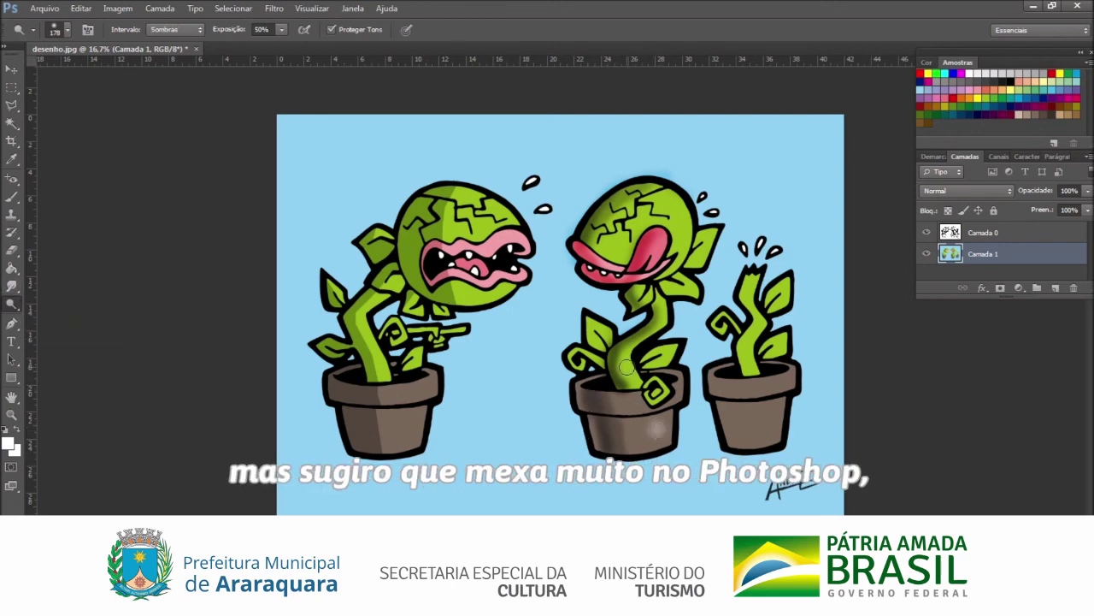
pyautogui.moveTo(660, 242); pyautogui.dragTo(655, 239)
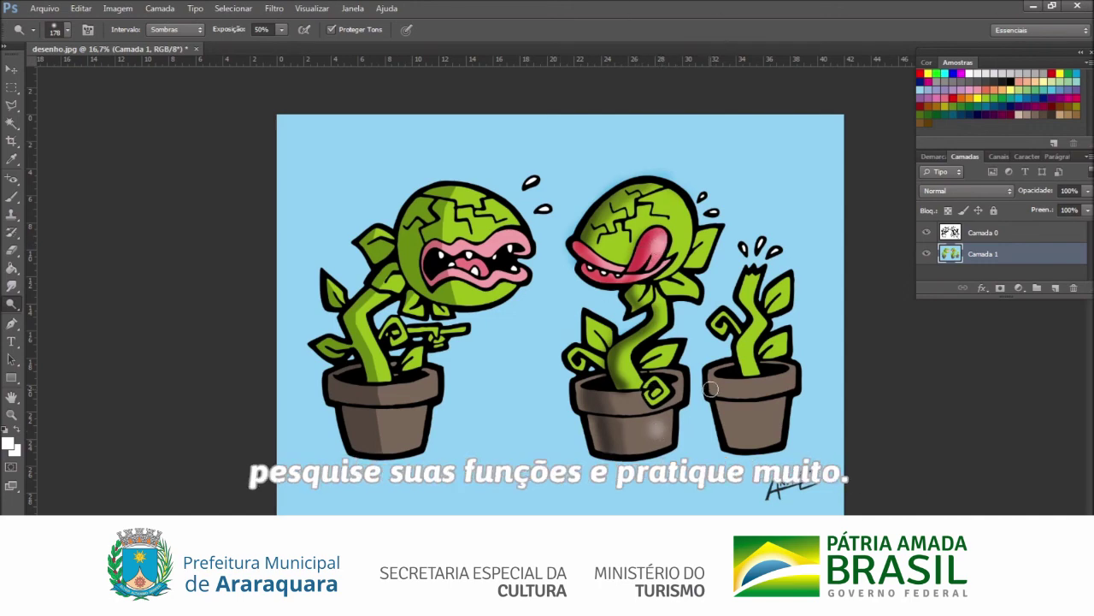